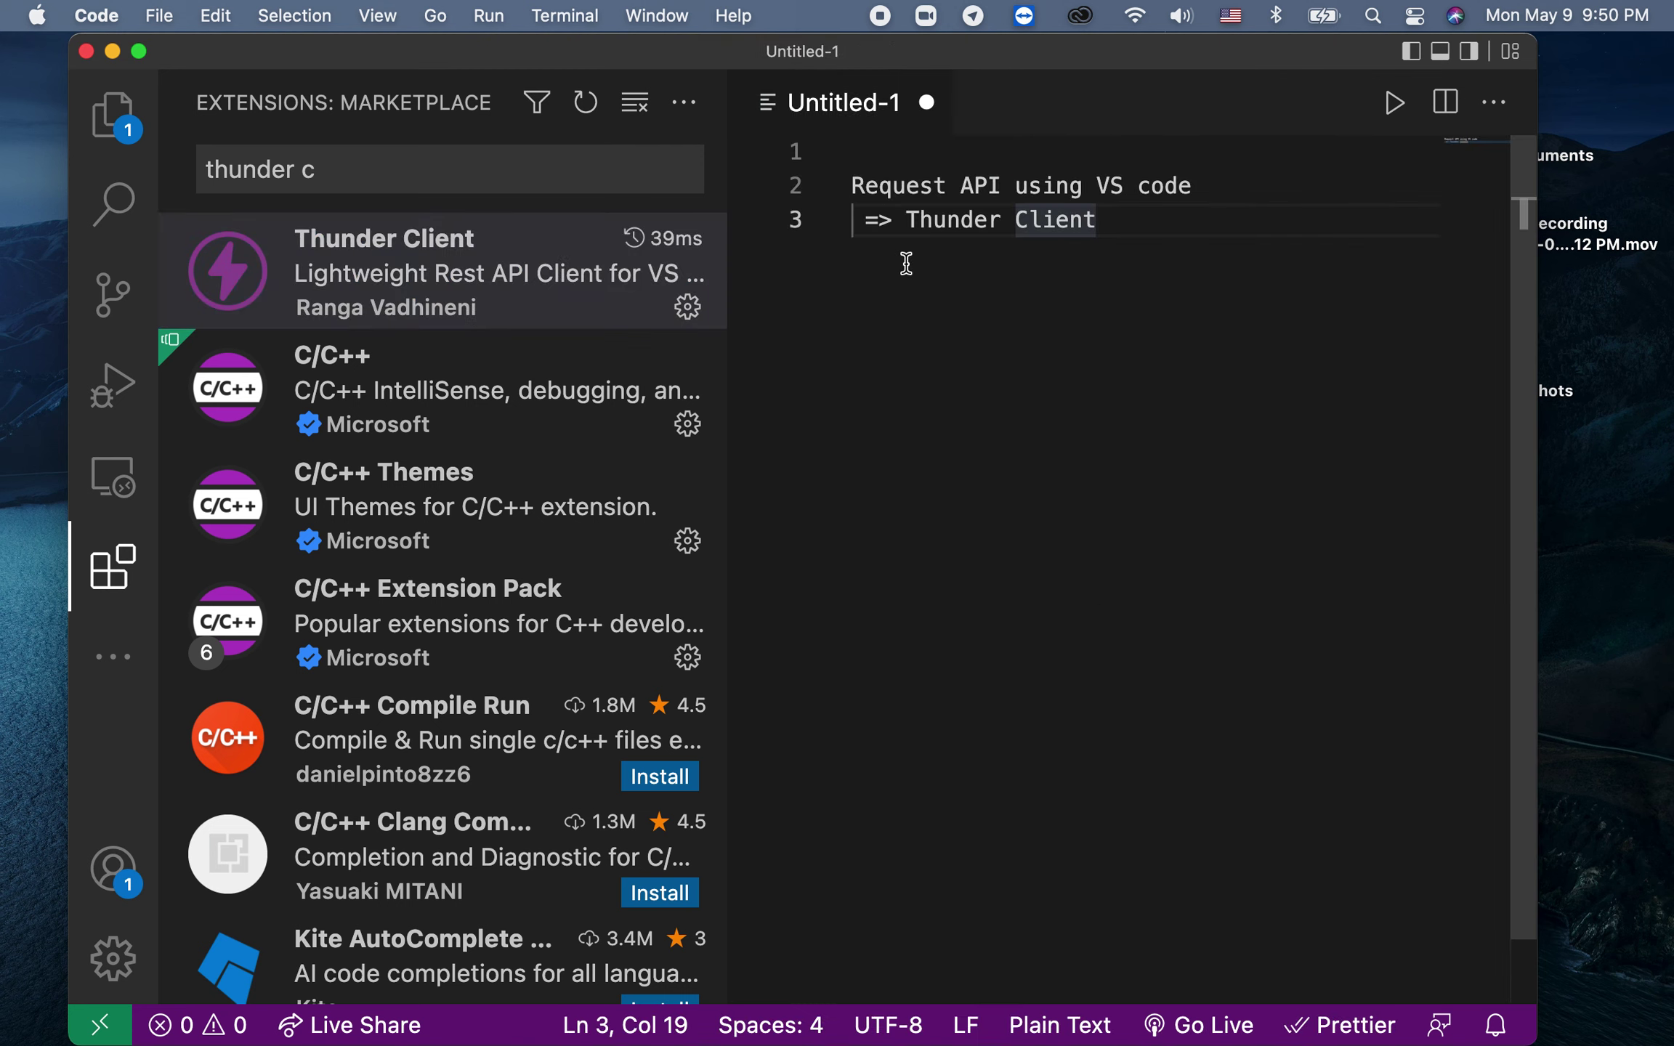
# Step: Hide the sidebar with Cmd+B, closing the Extensions view that lists Thunder Client
pyautogui.press('super+b')
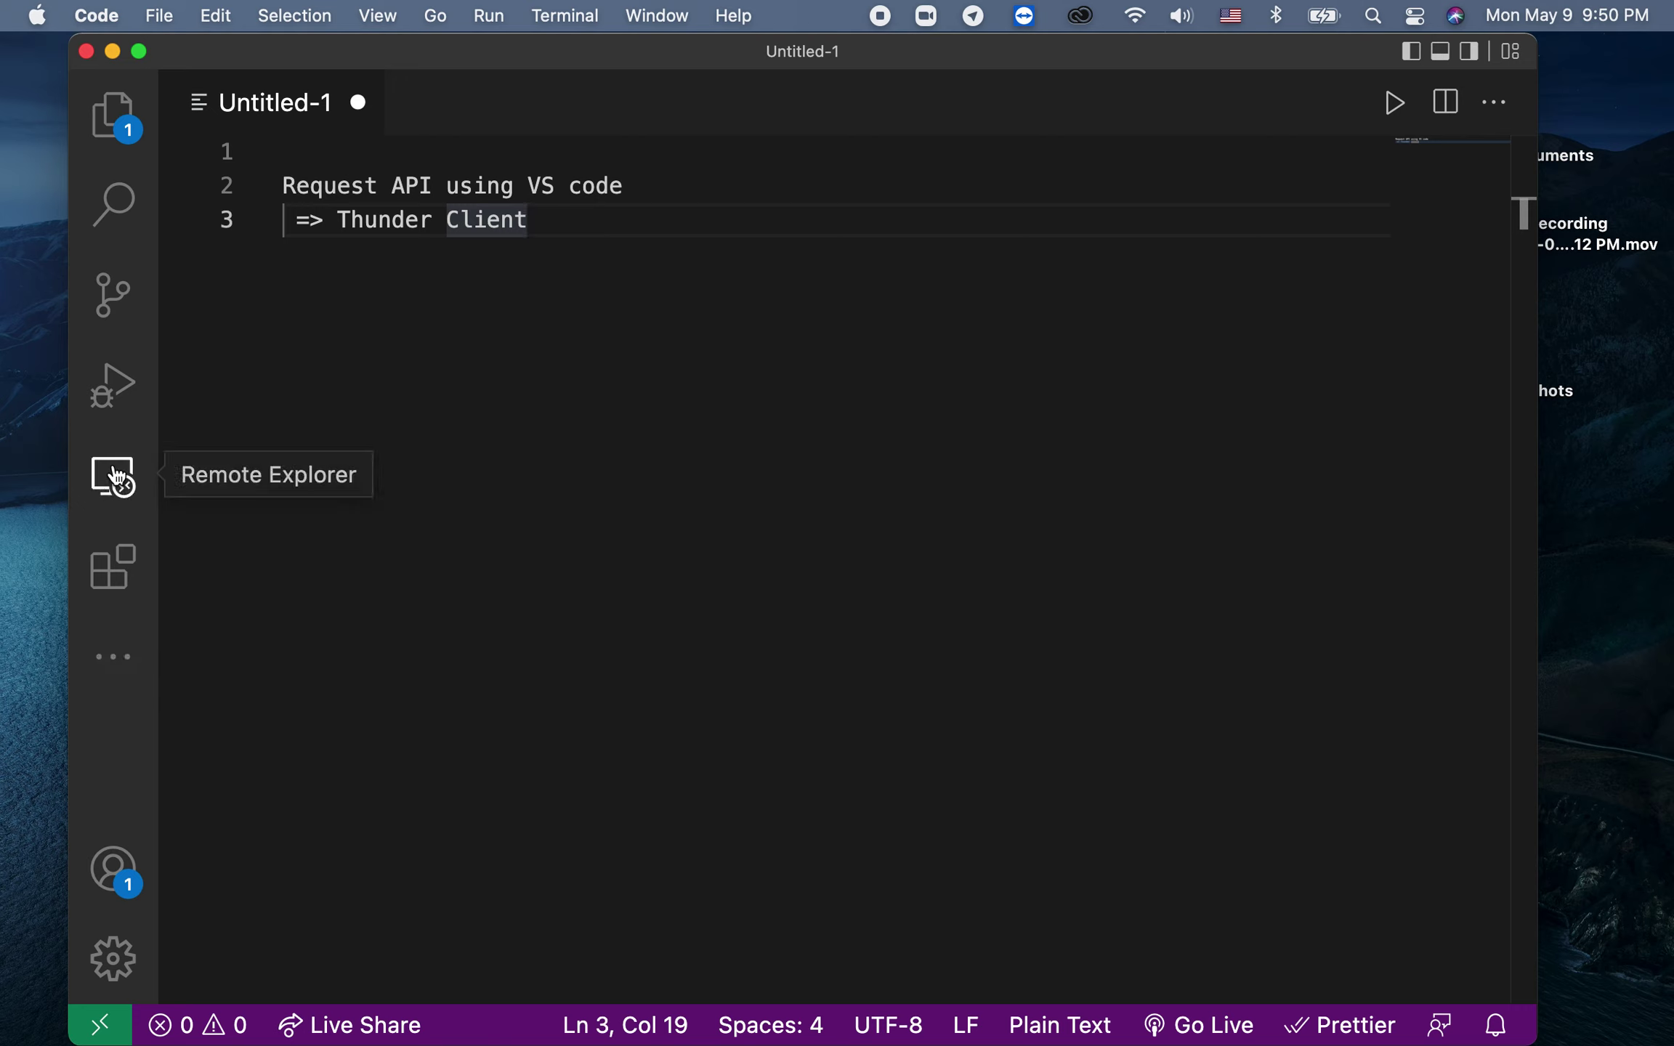
# Step: Open the Thunder Client view from the activity bar's Additional Views list
pyautogui.click(122, 655)
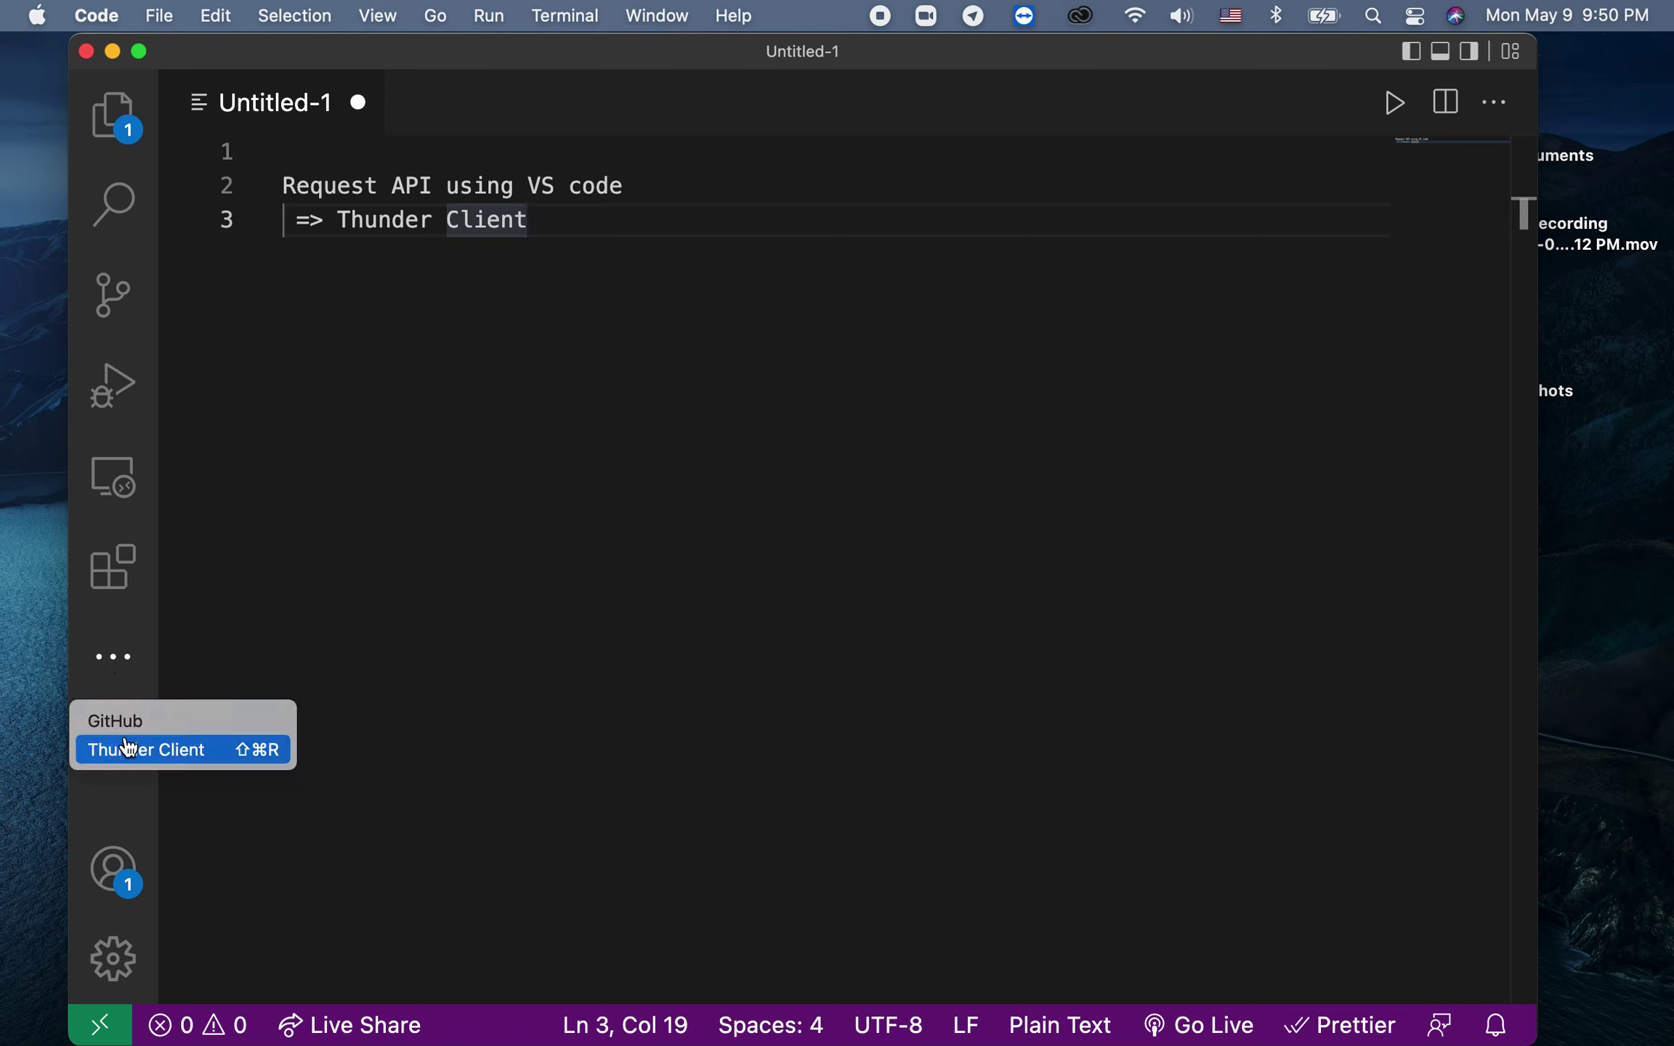
pyautogui.click(188, 600)
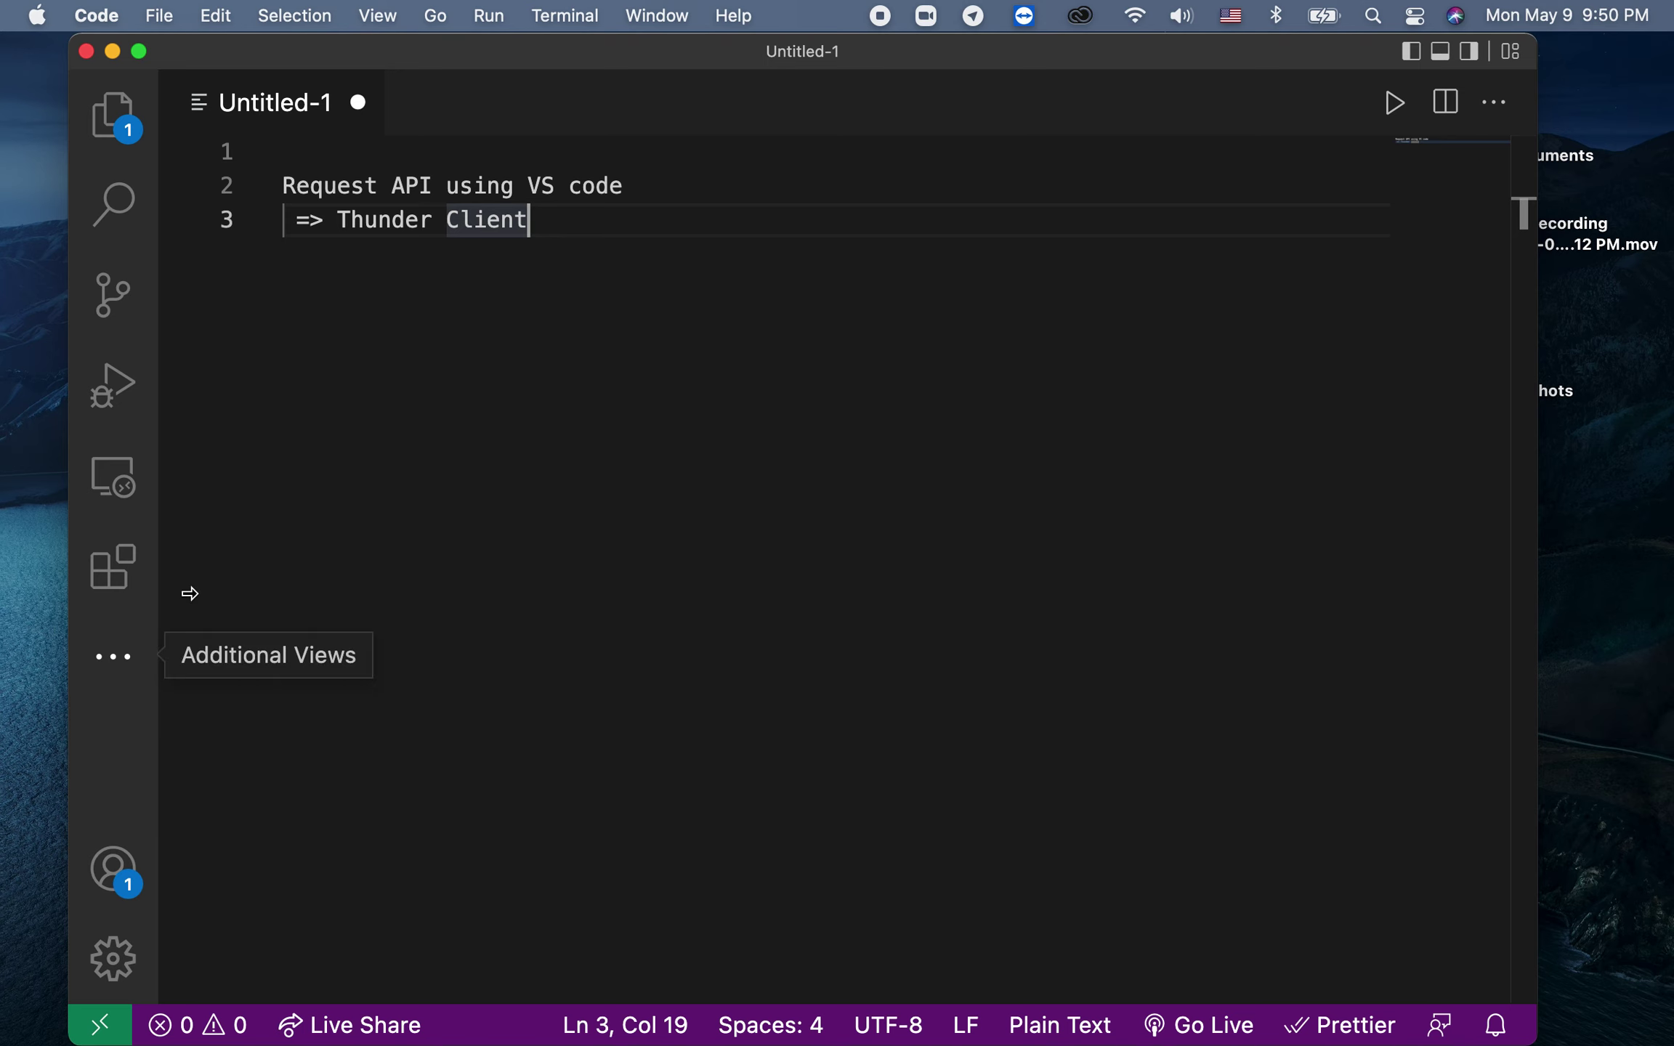
pyautogui.press('super+minus')
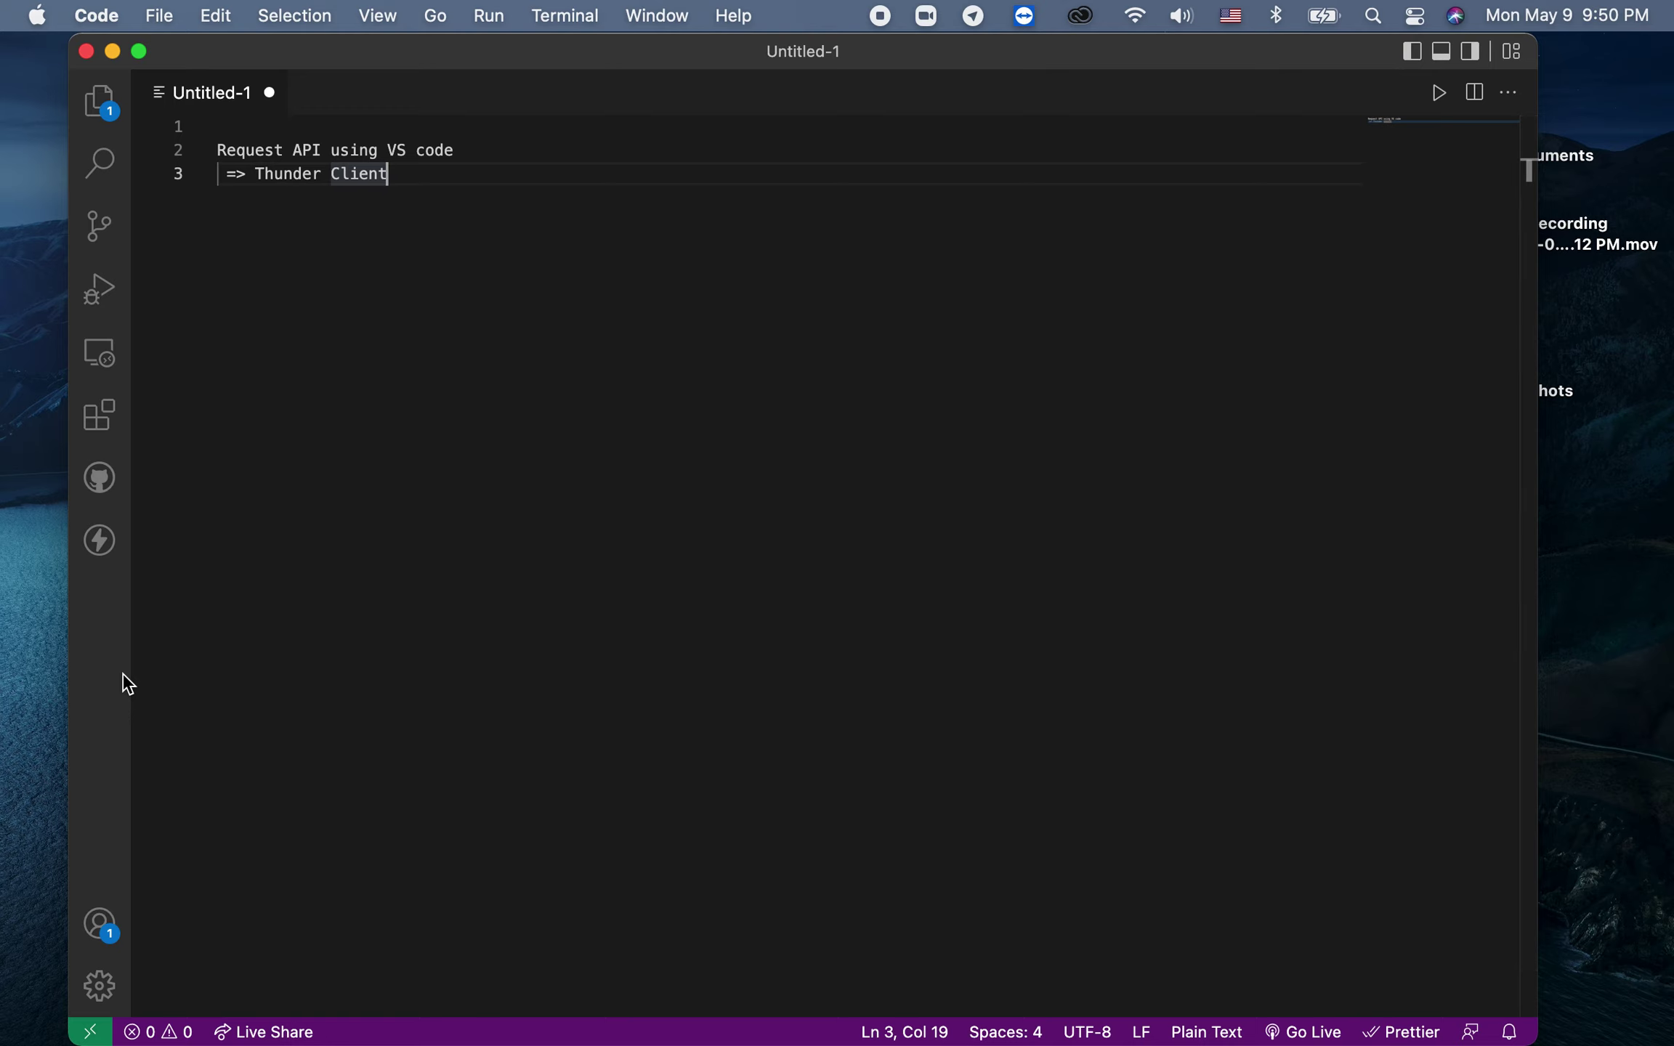
pyautogui.press('super+minus')
pyautogui.press('super+equal')
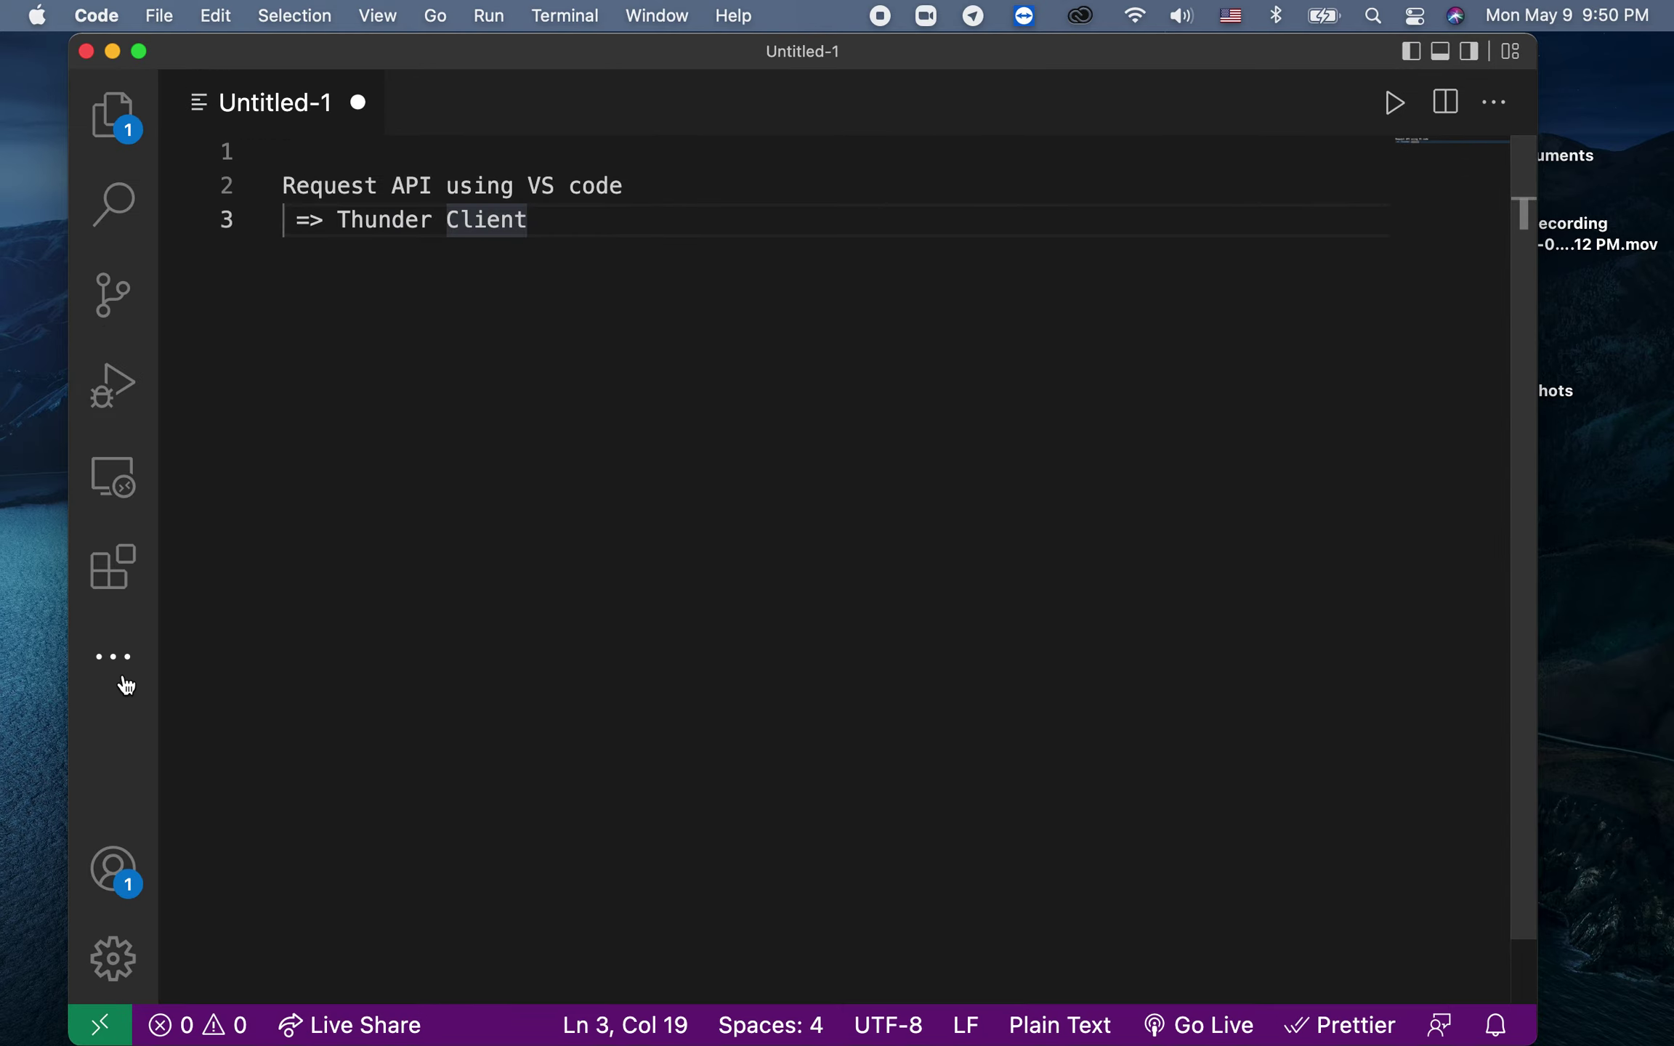
pyautogui.click(121, 663)
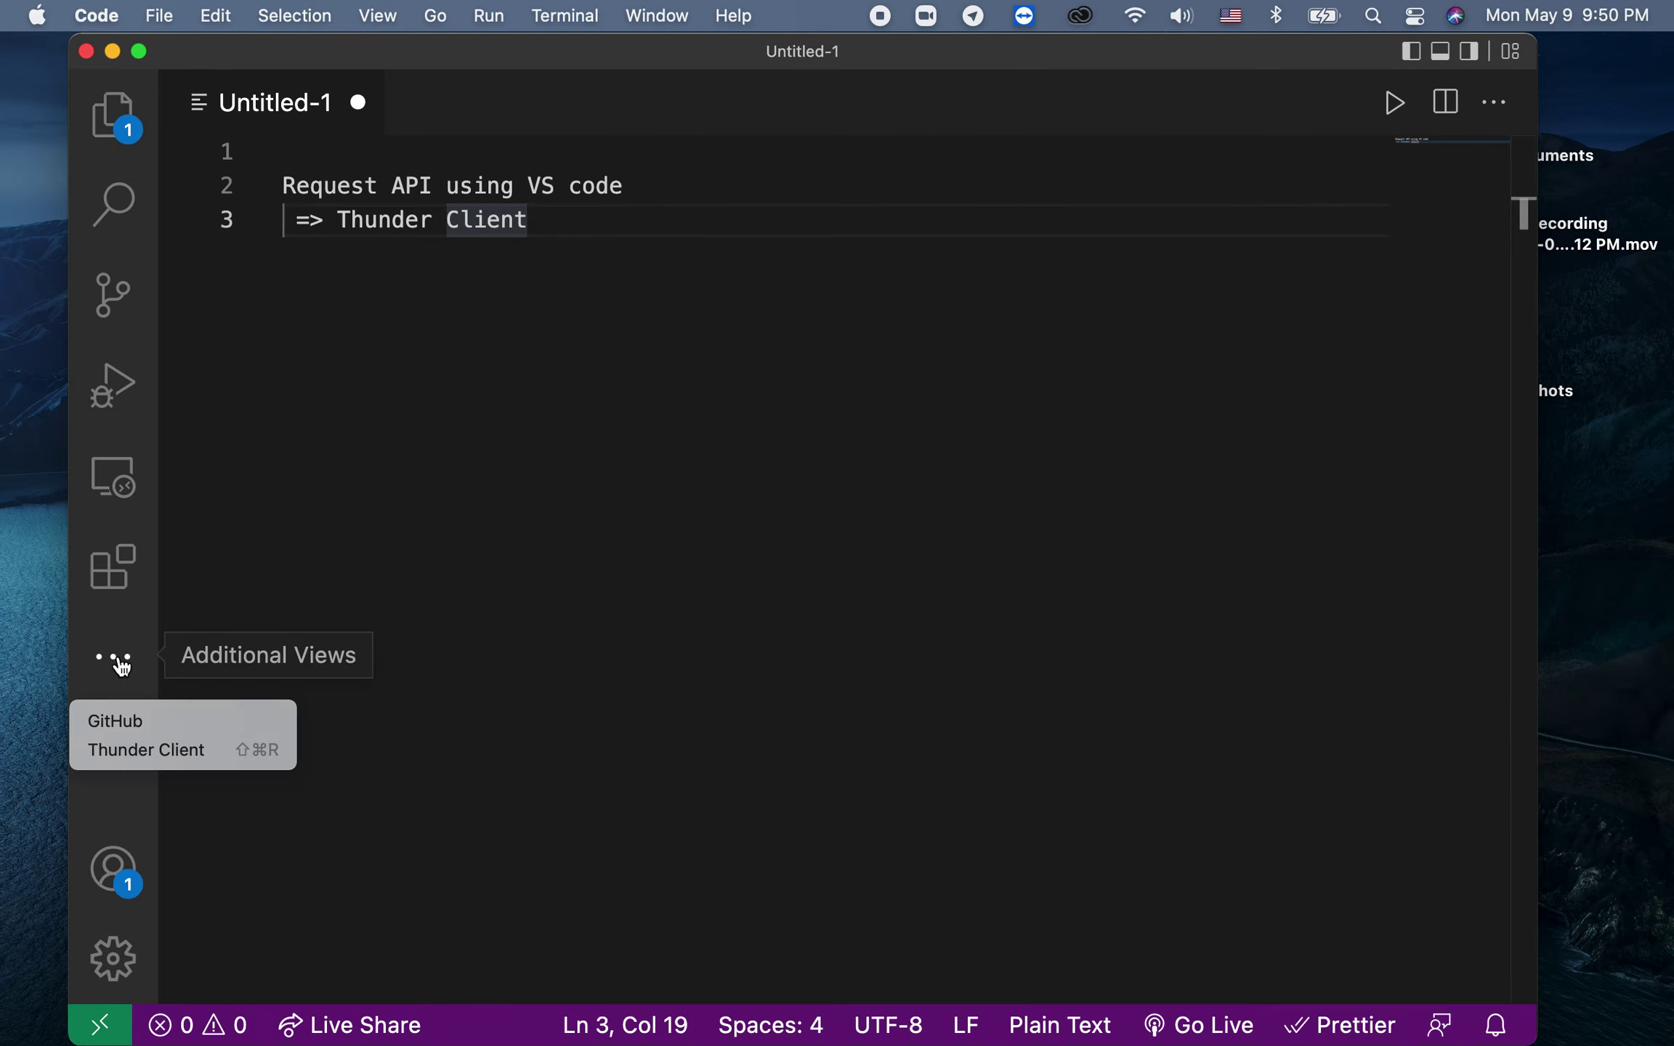
pyautogui.click(131, 750)
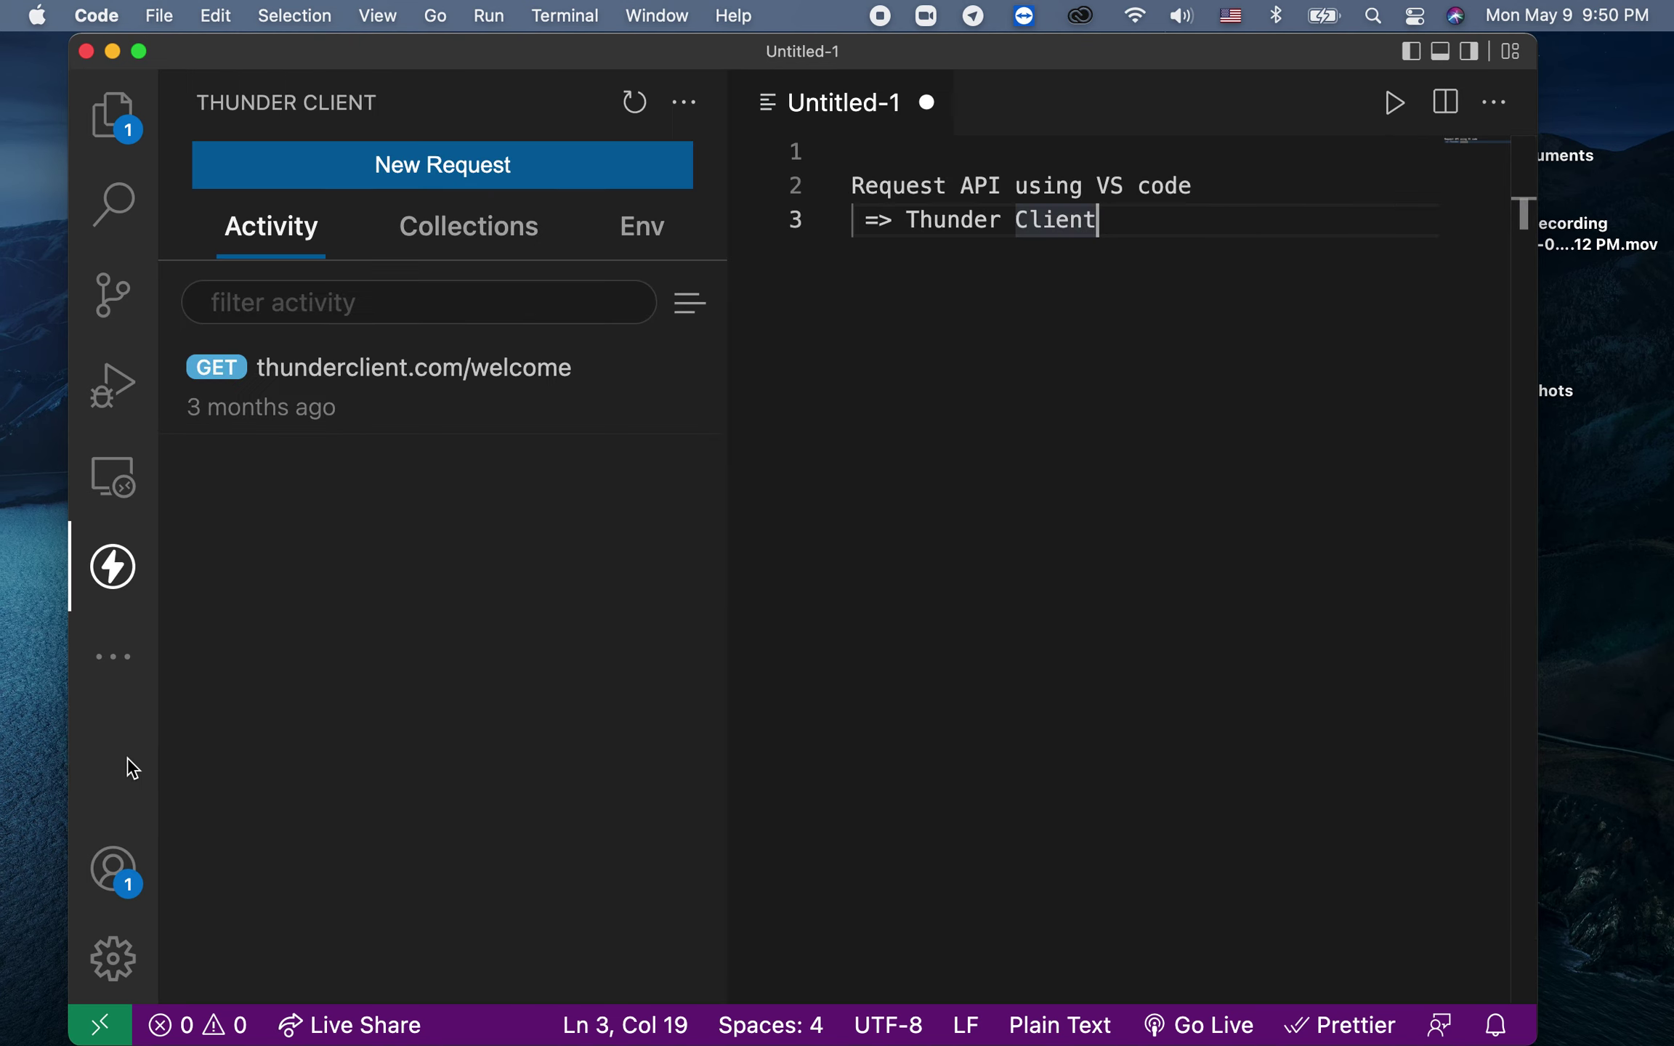
# Step: Discard Untitled-1 unsaved, check the Collections and Env tabs, and open the collection options menu
pyautogui.click(926, 103)
pyautogui.click(762, 653)
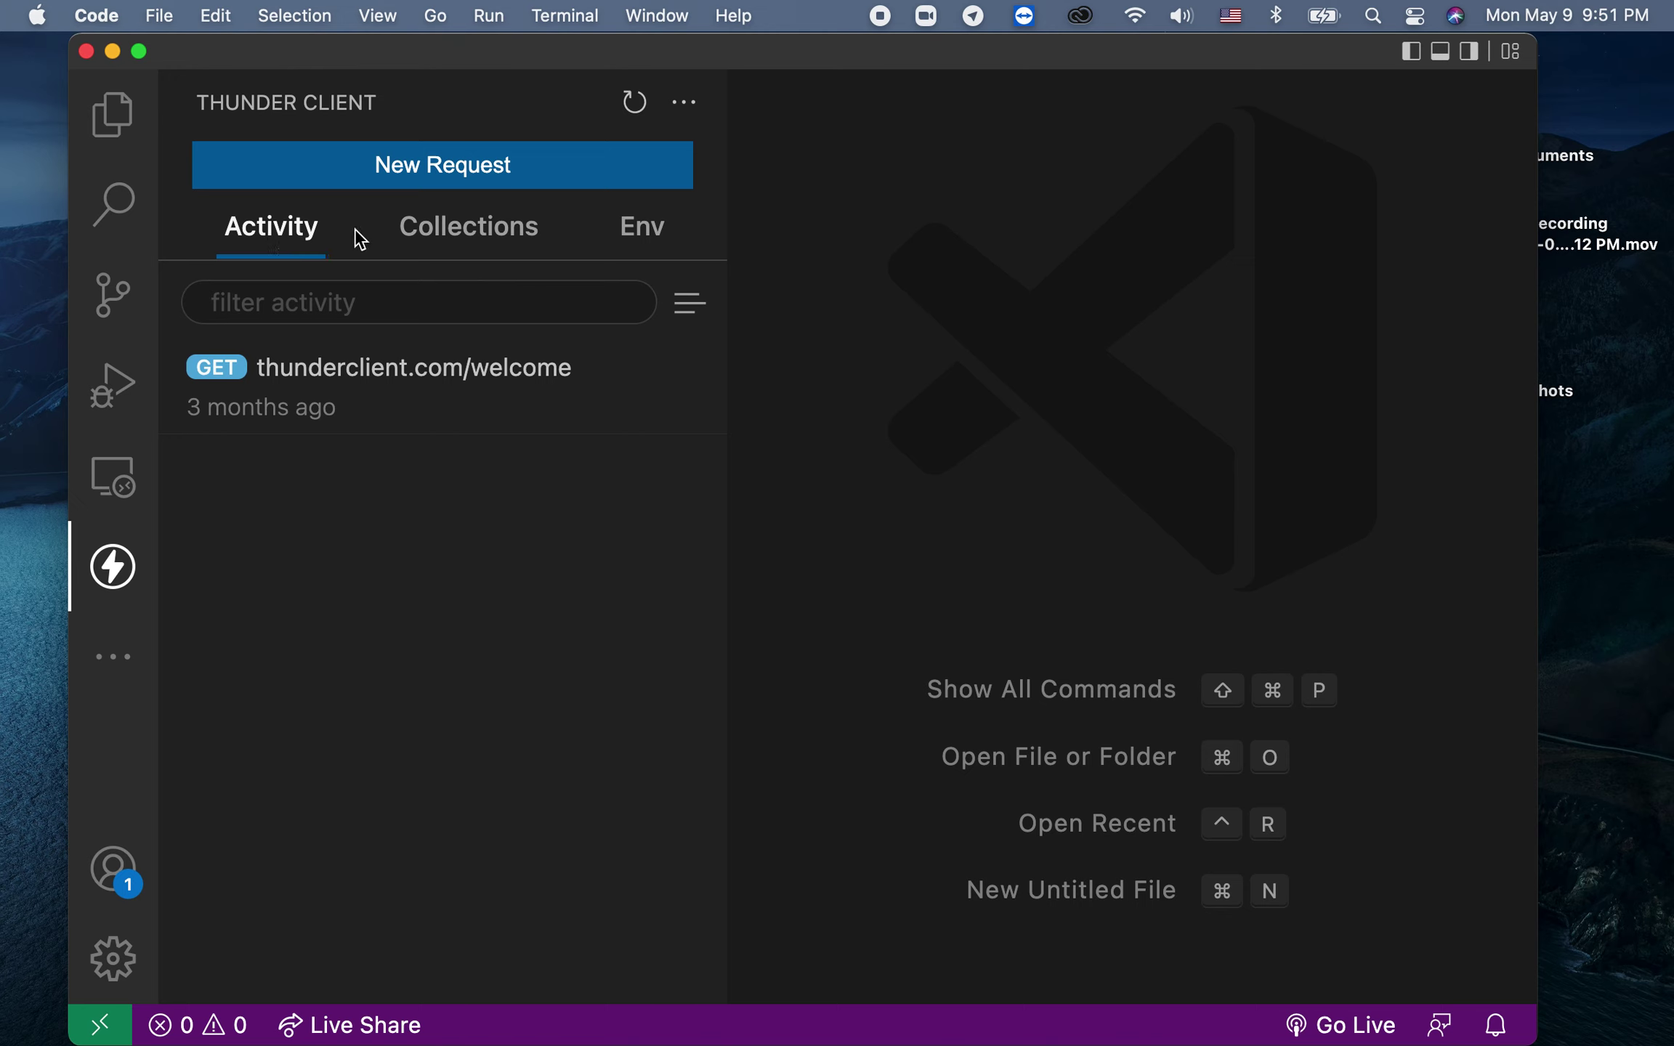
pyautogui.click(447, 234)
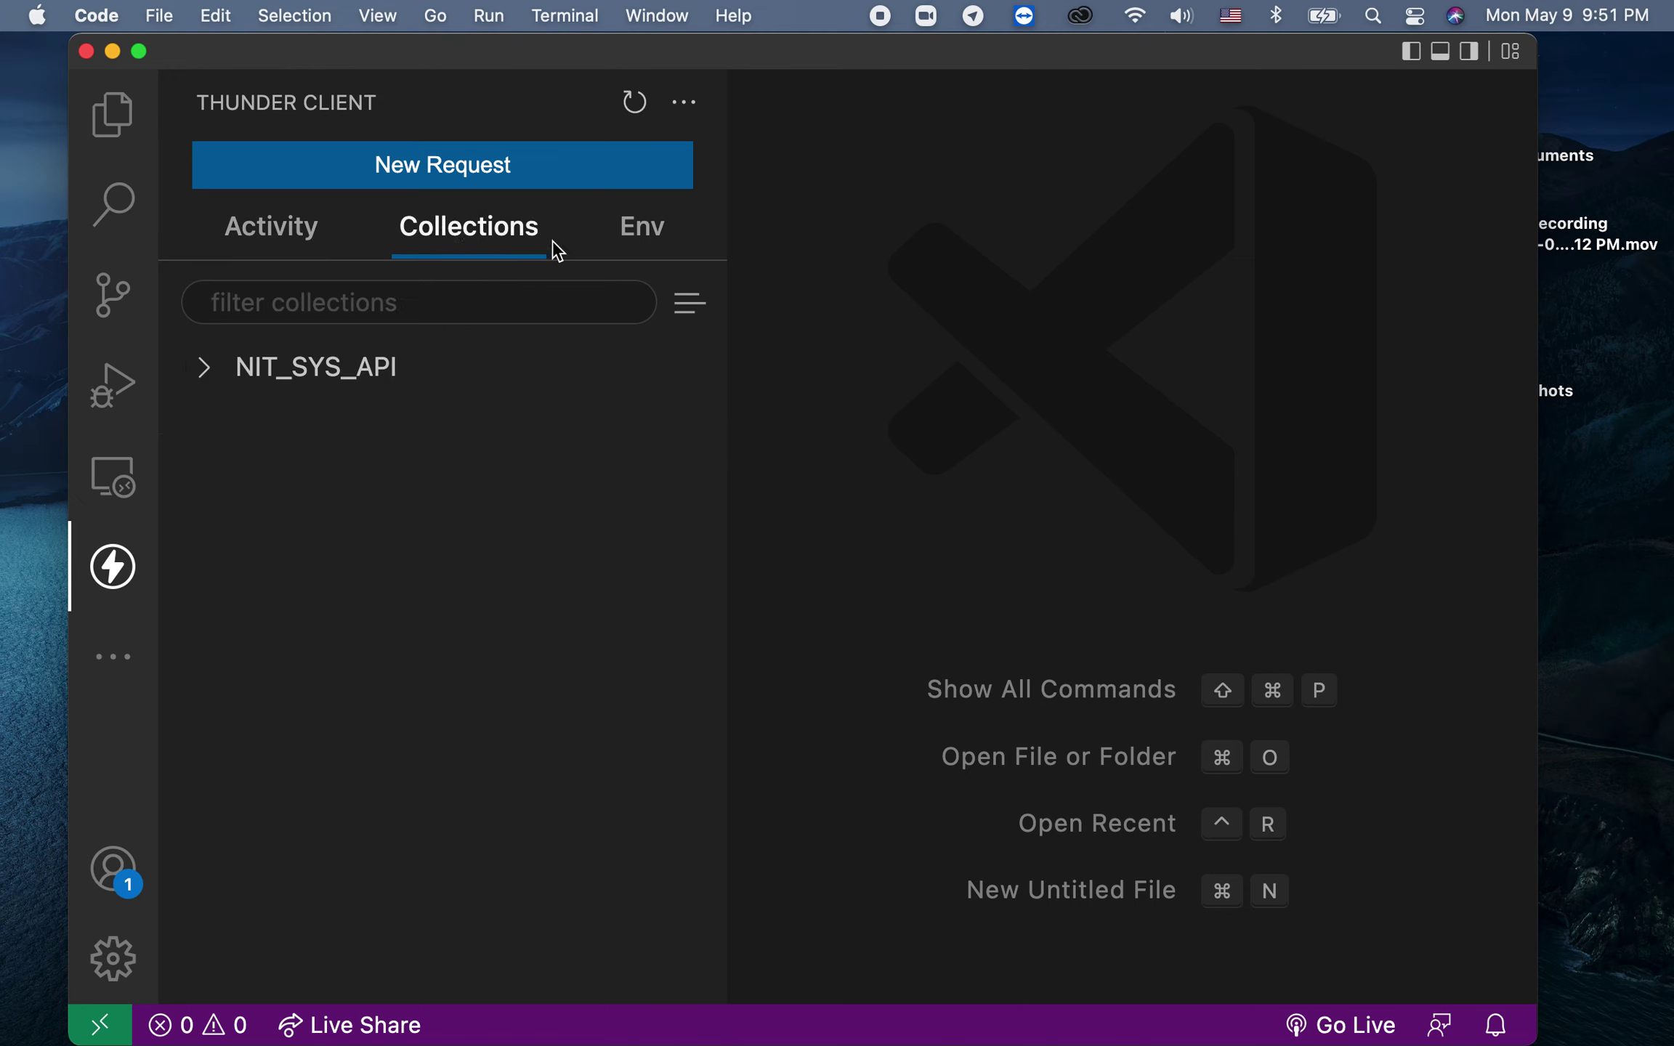
pyautogui.click(629, 245)
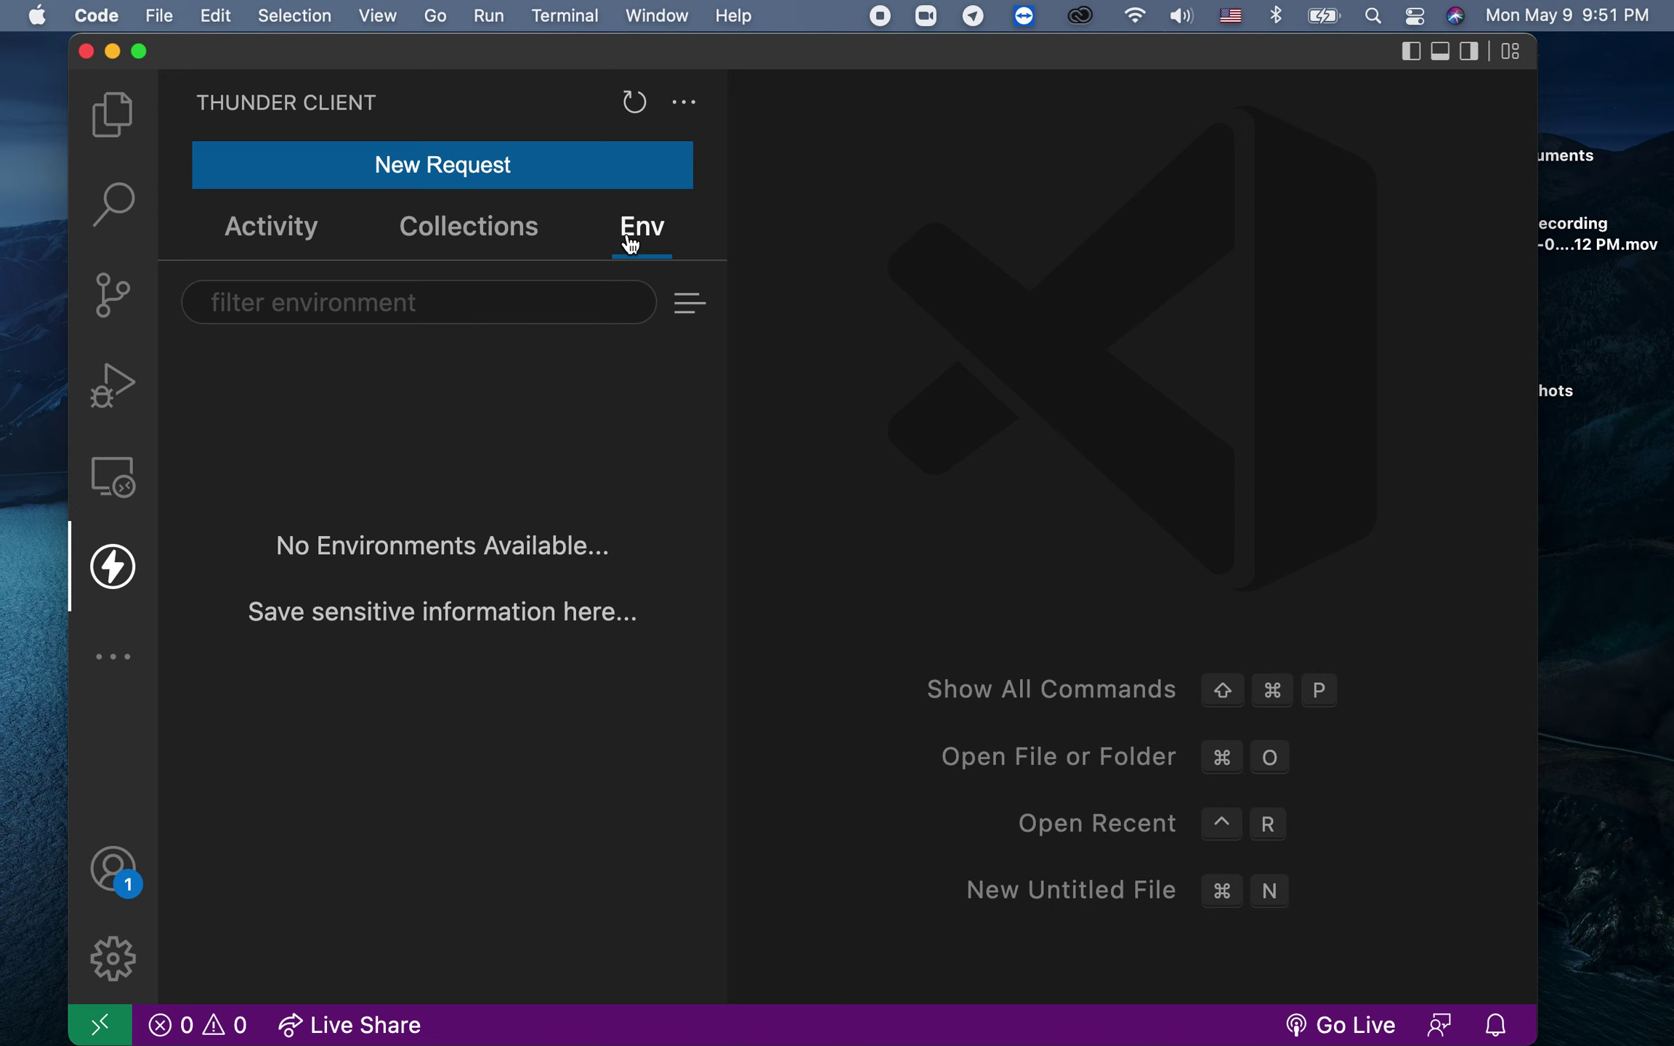
pyautogui.click(466, 238)
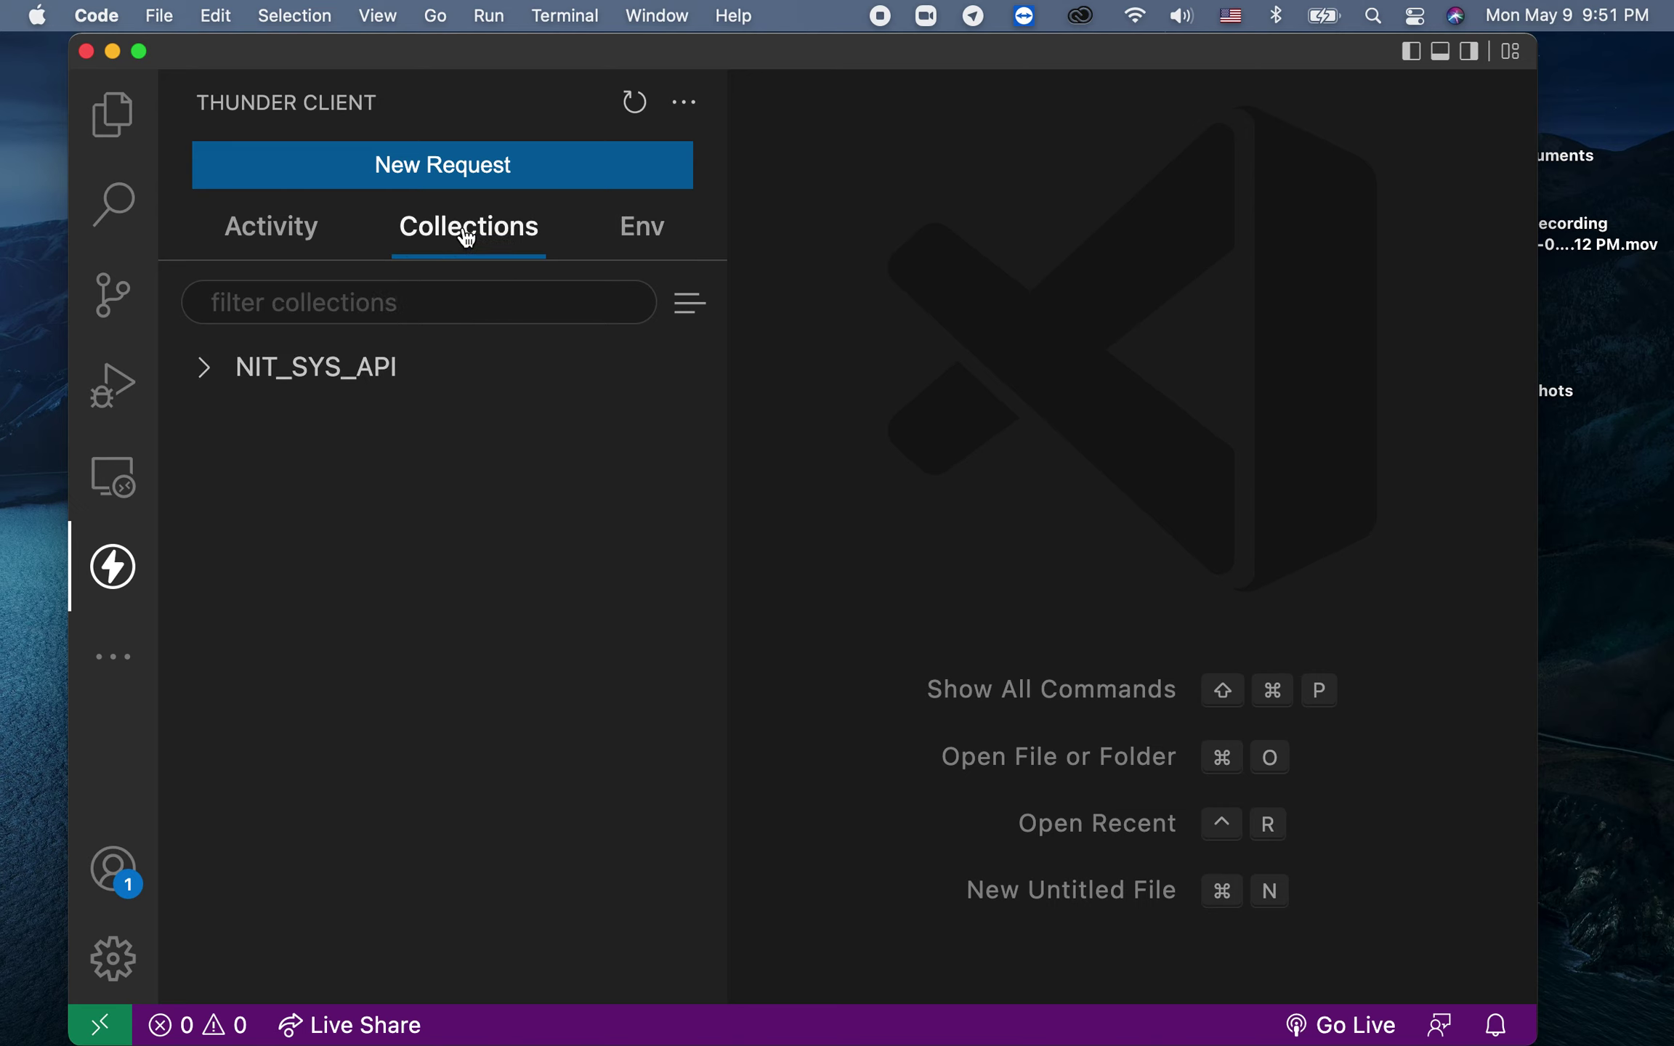
pyautogui.click(689, 304)
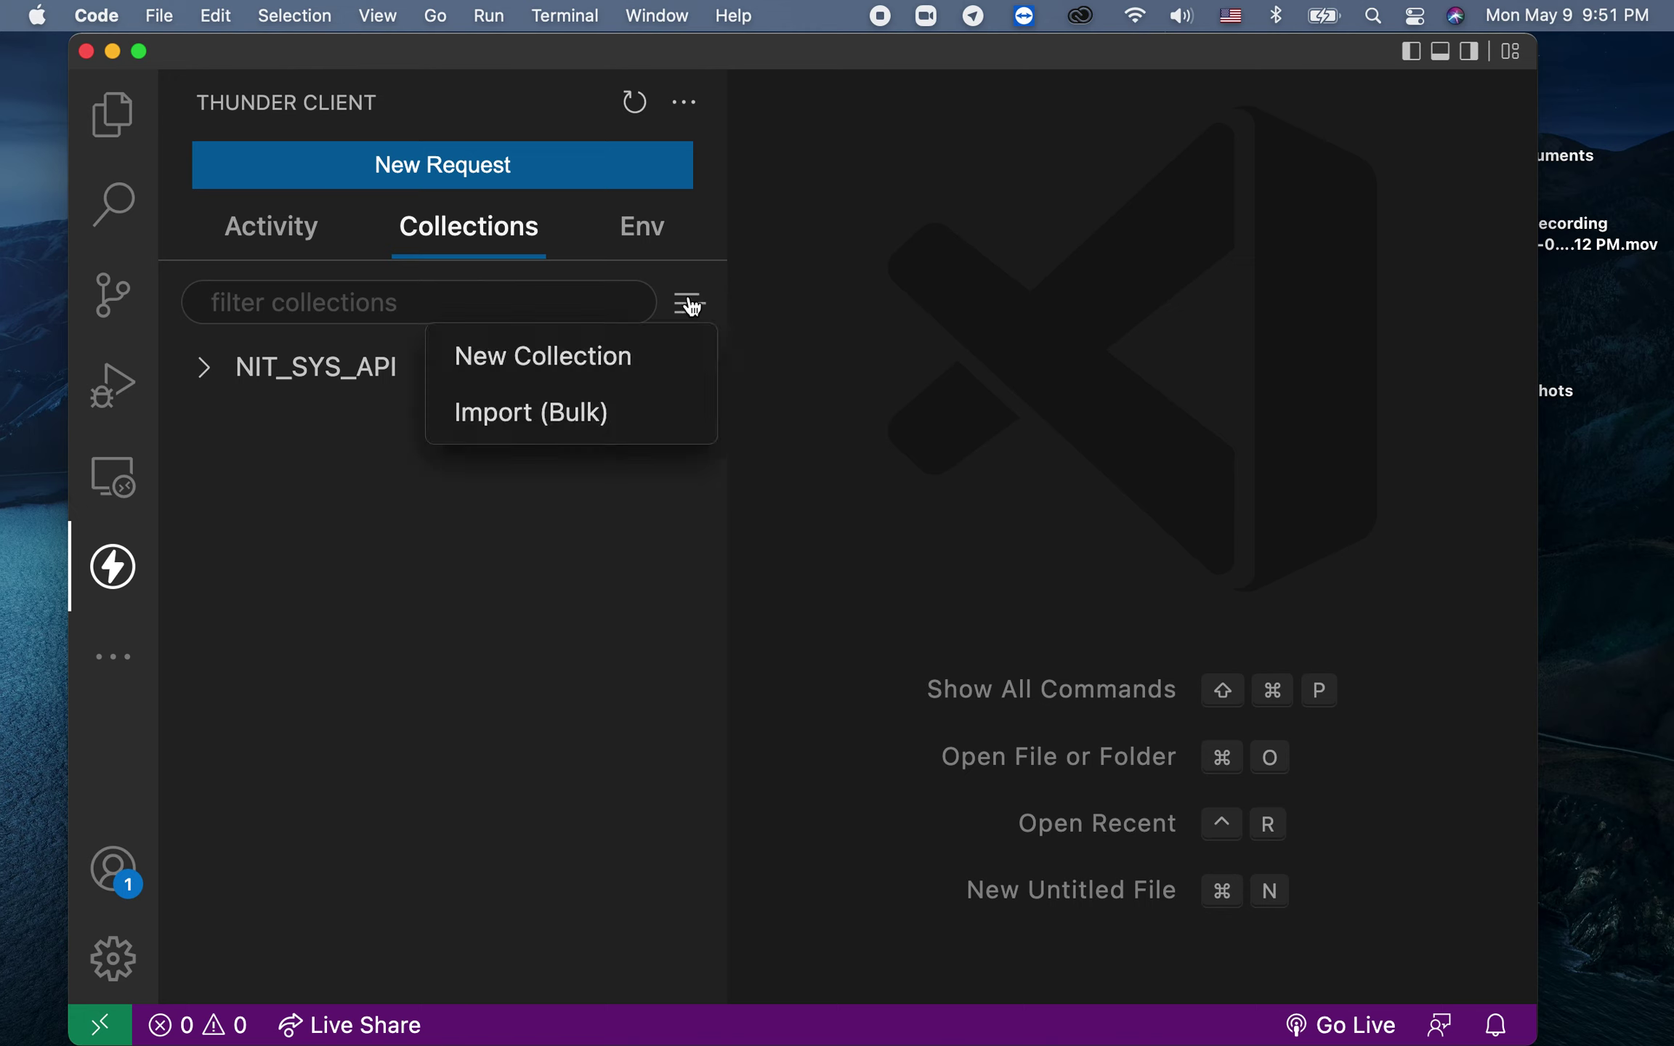
# Step: Create a collection named 'demo' with a folder named 'listproduct'
pyautogui.click(661, 354)
pyautogui.write('demo')
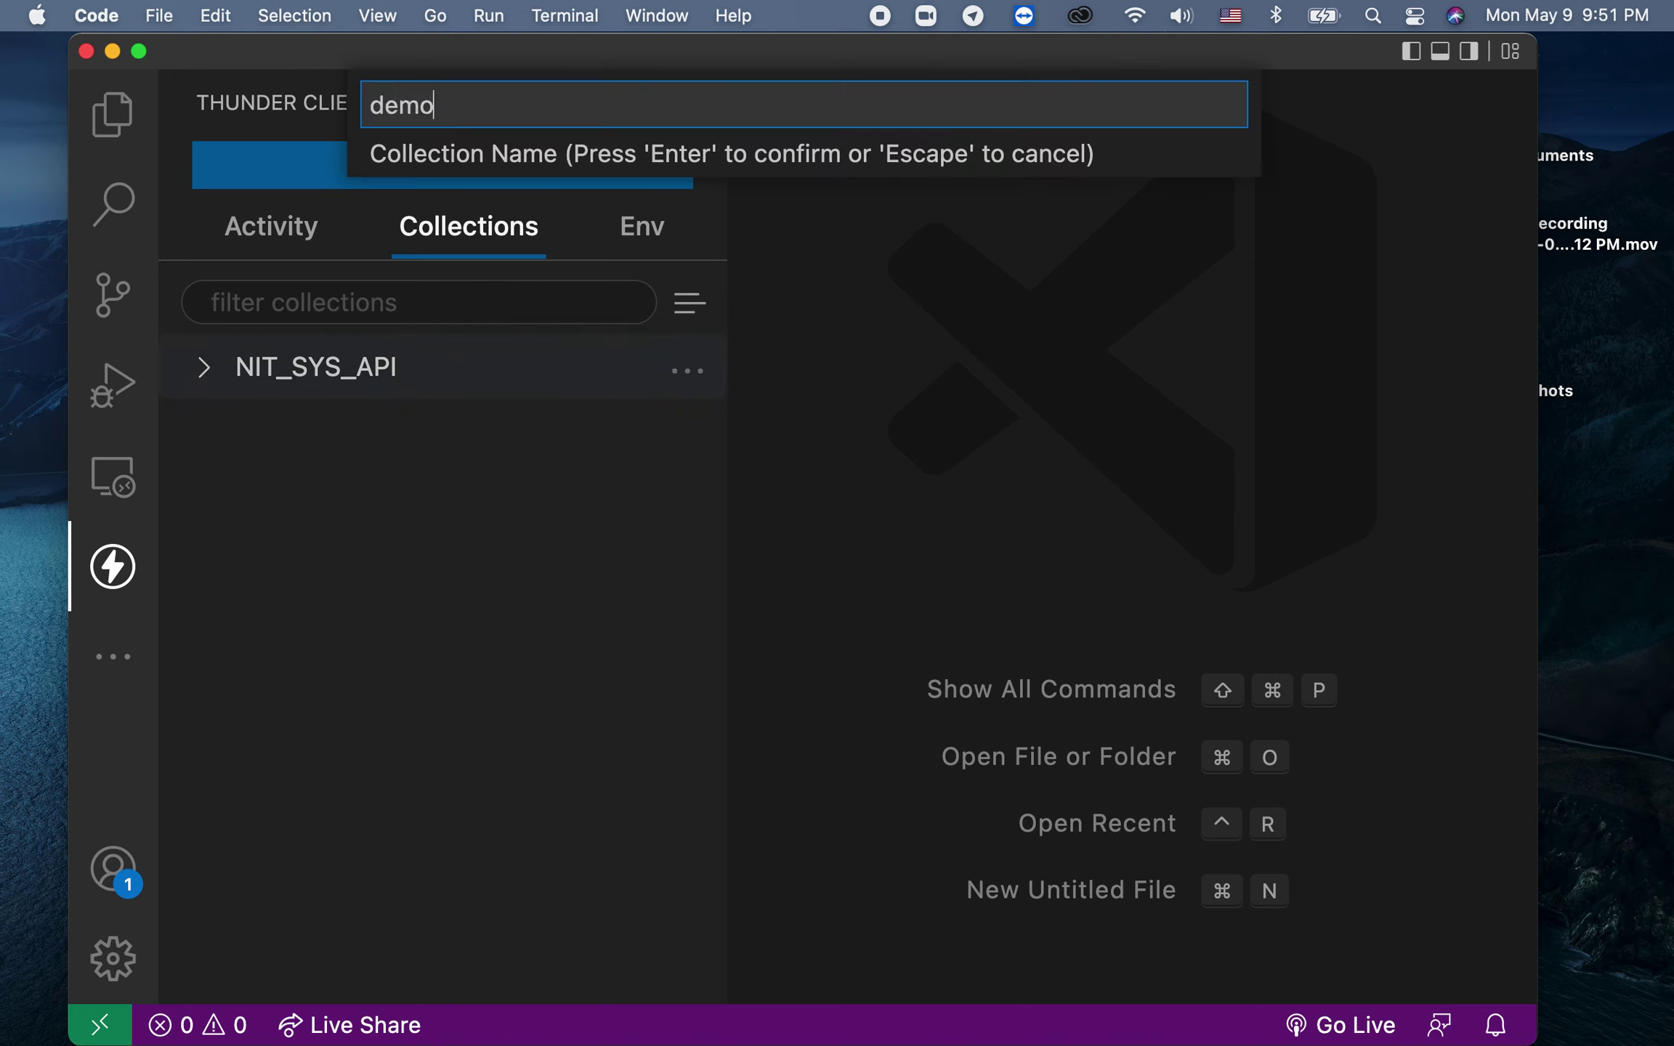
pyautogui.press('Return')
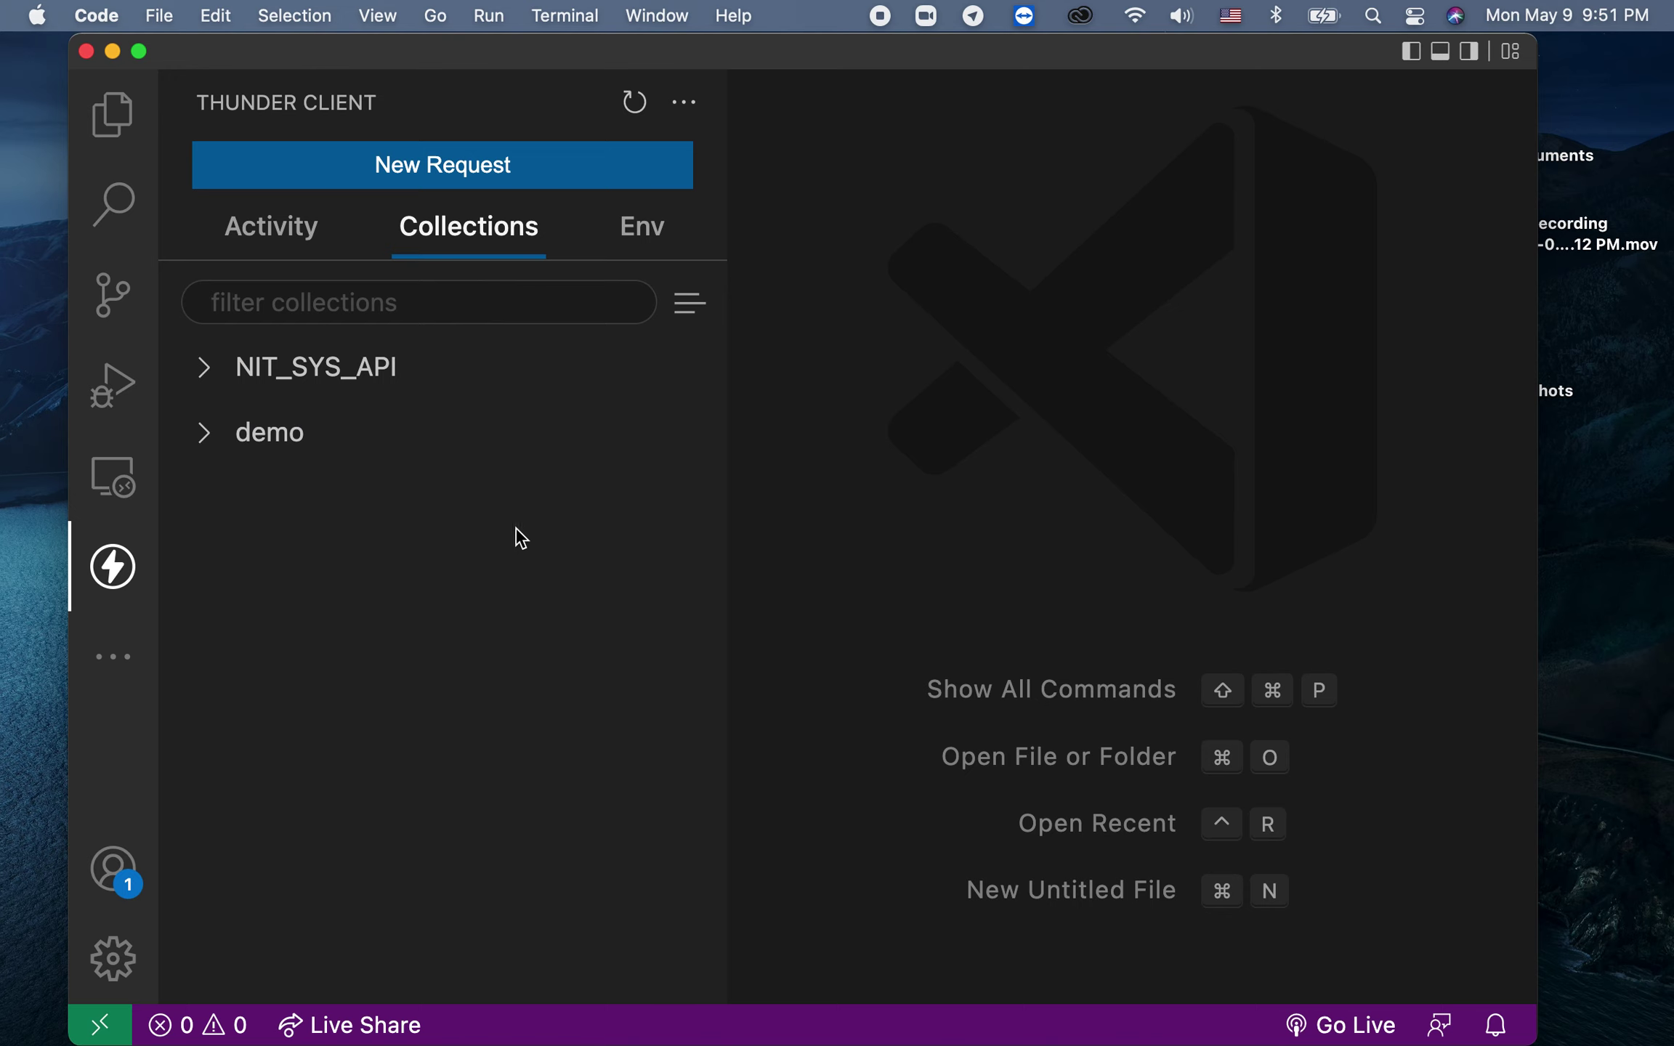
pyautogui.click(311, 445)
pyautogui.click(683, 439)
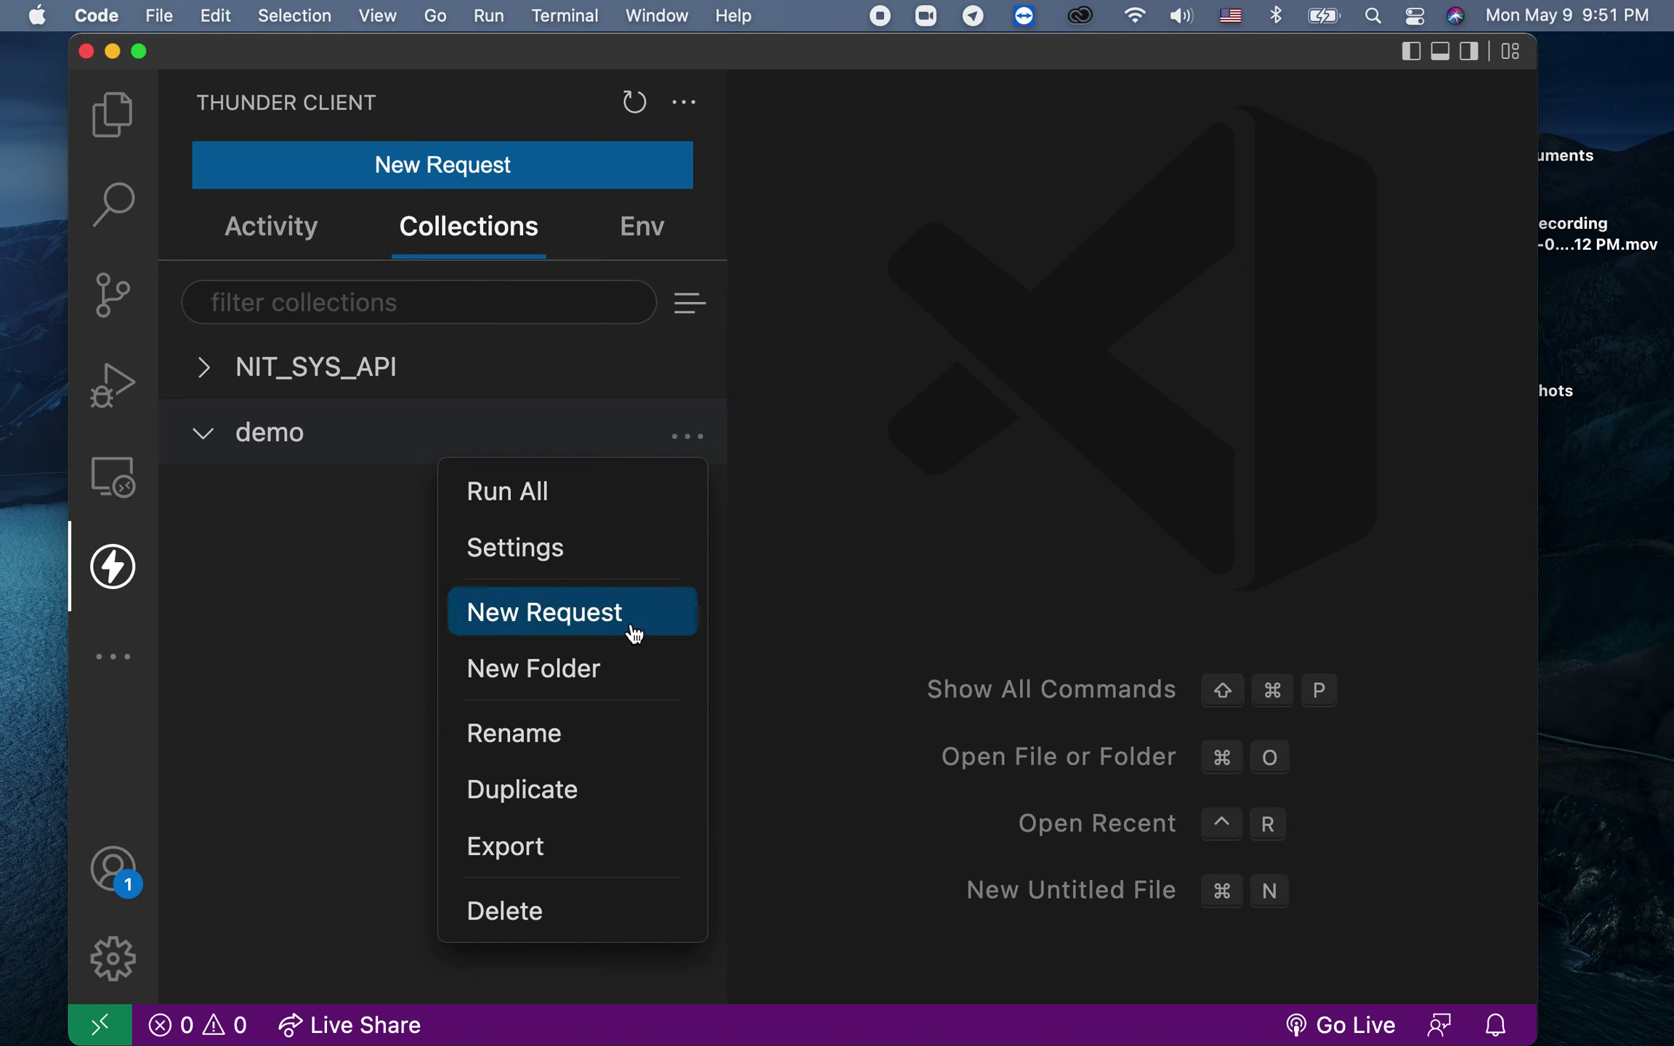
pyautogui.click(586, 683)
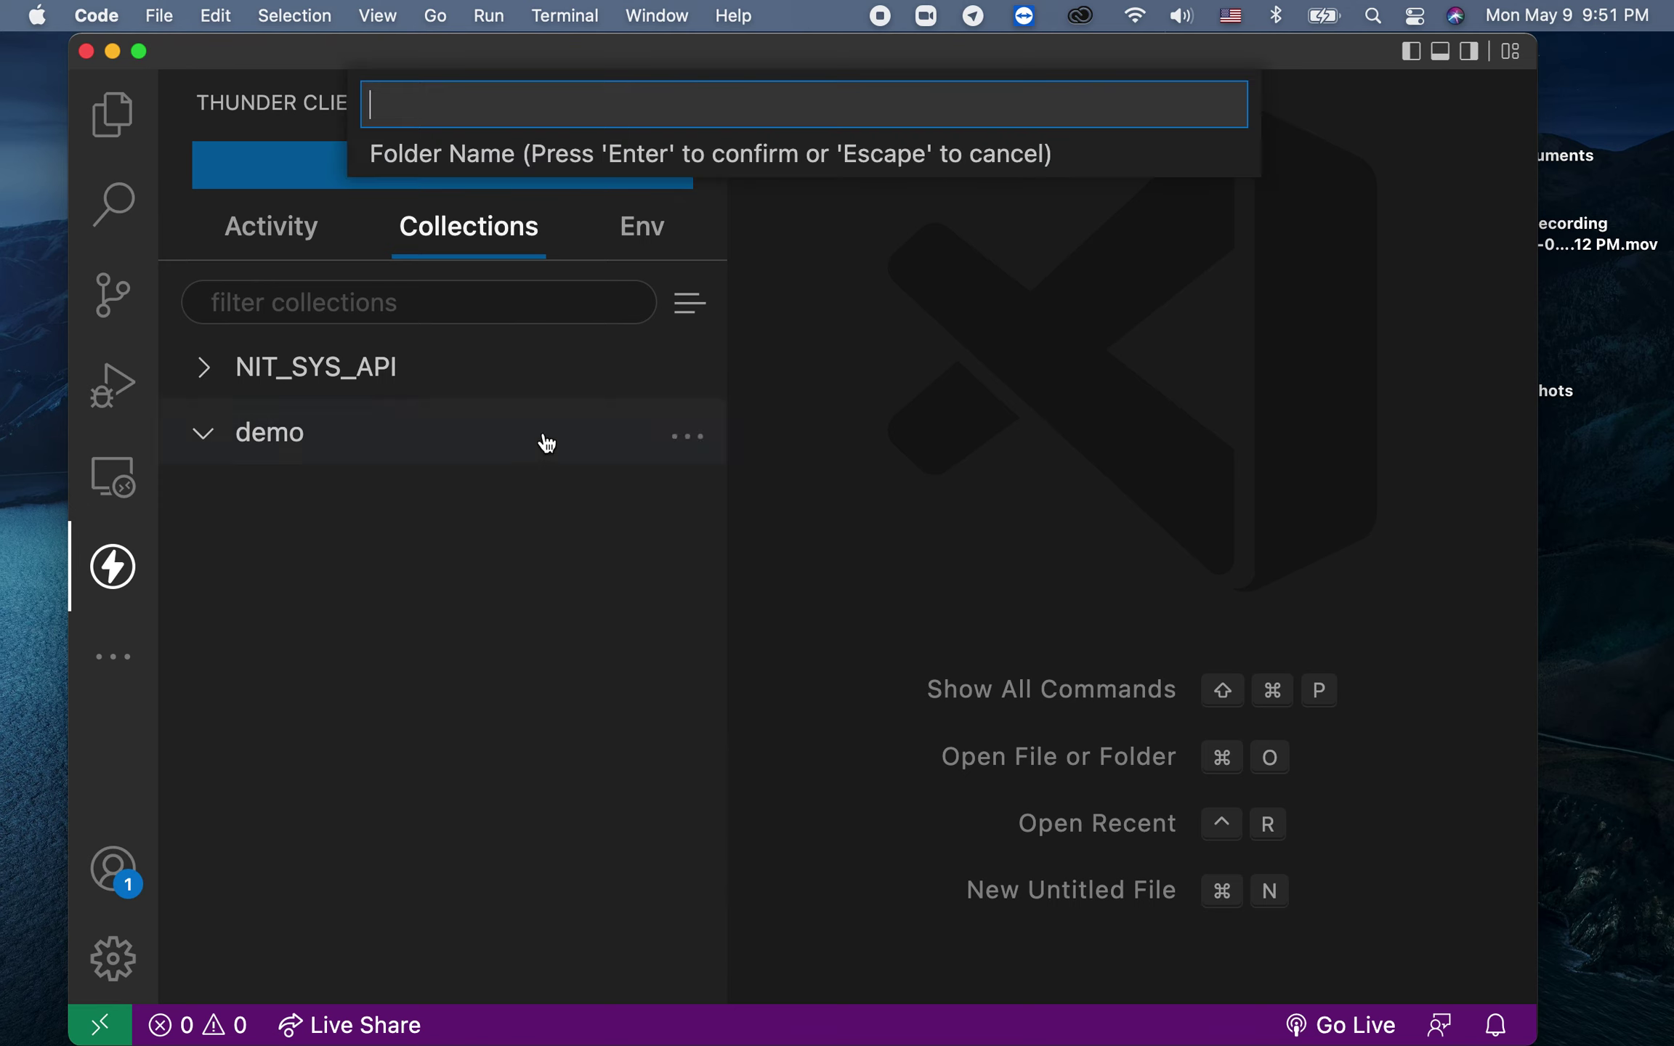
pyautogui.write('listproduct')
pyautogui.press('Return')
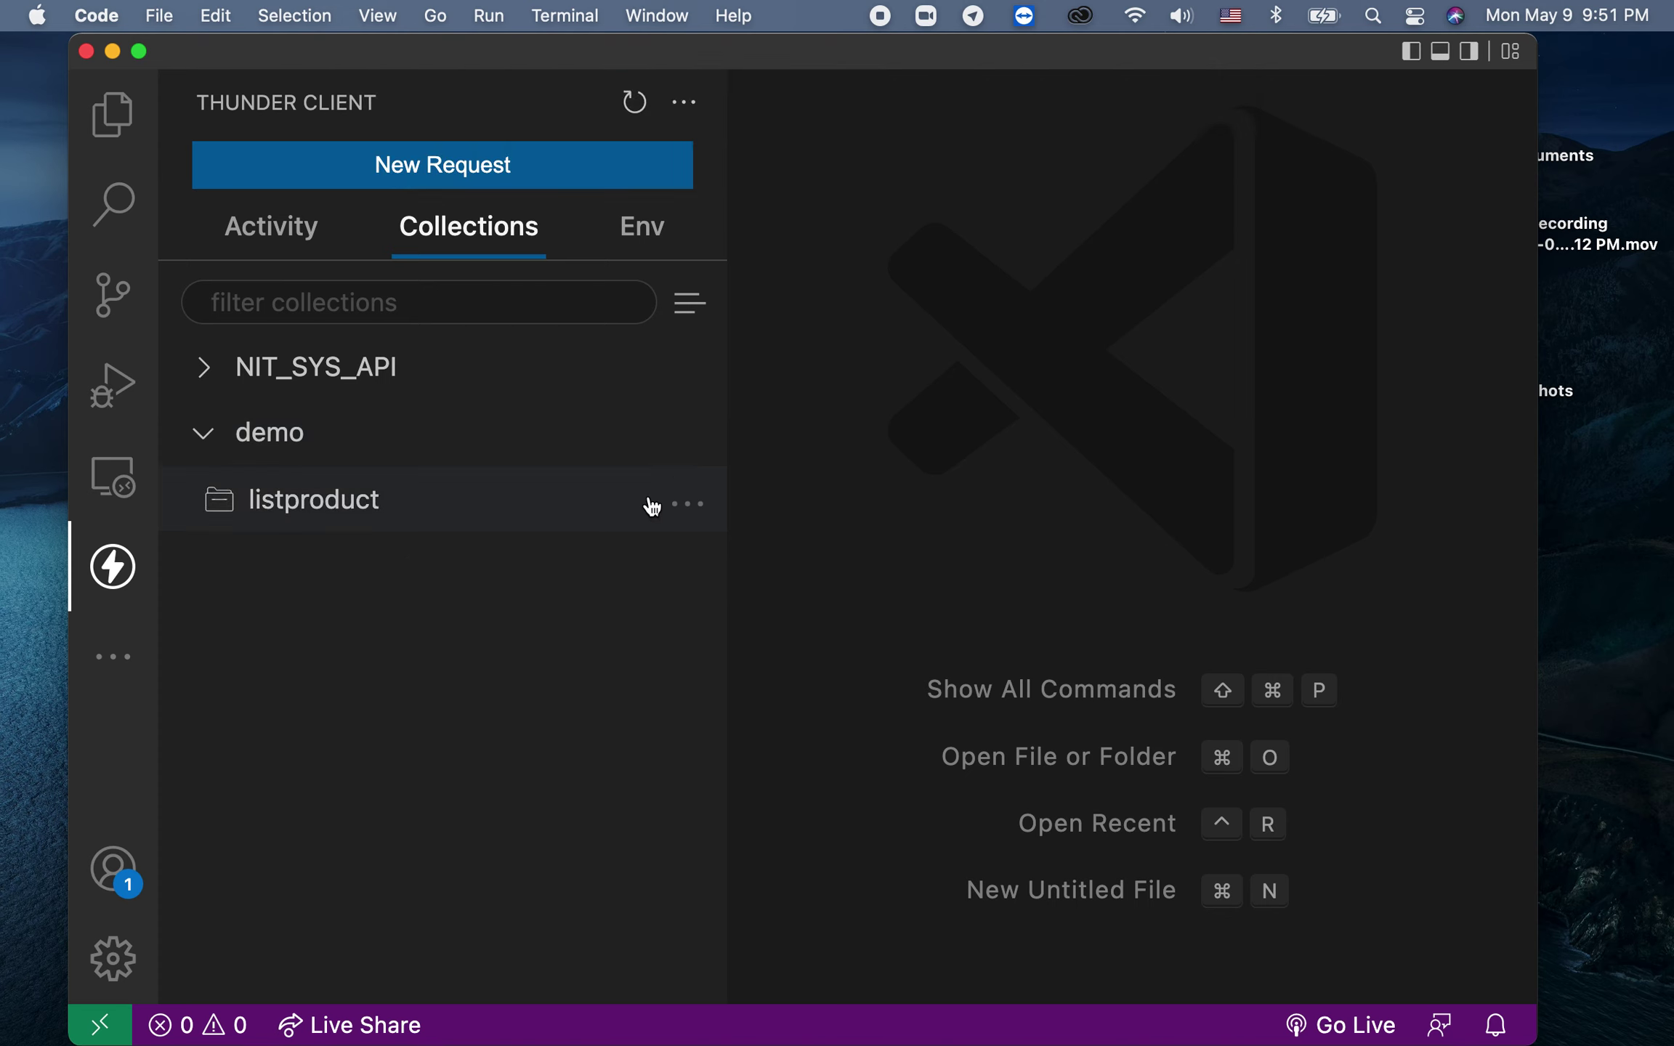
# Step: Add a second folder named 'product details' to the demo collection
pyautogui.click(685, 436)
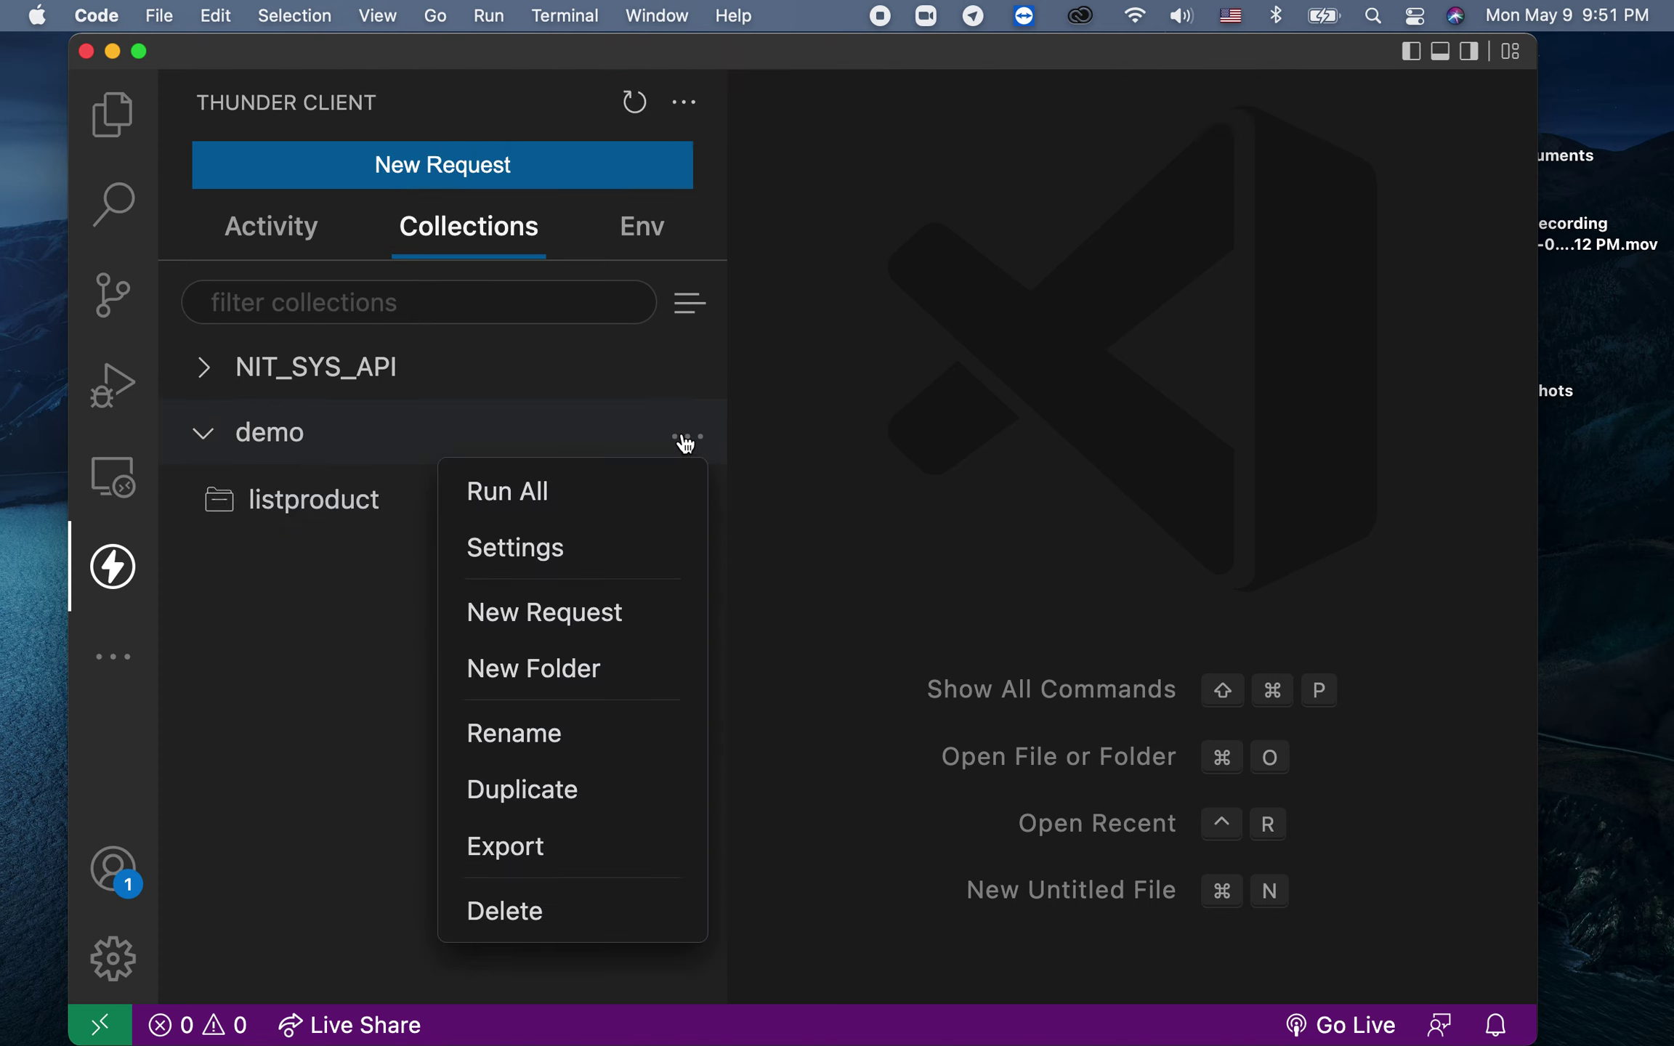
pyautogui.click(614, 609)
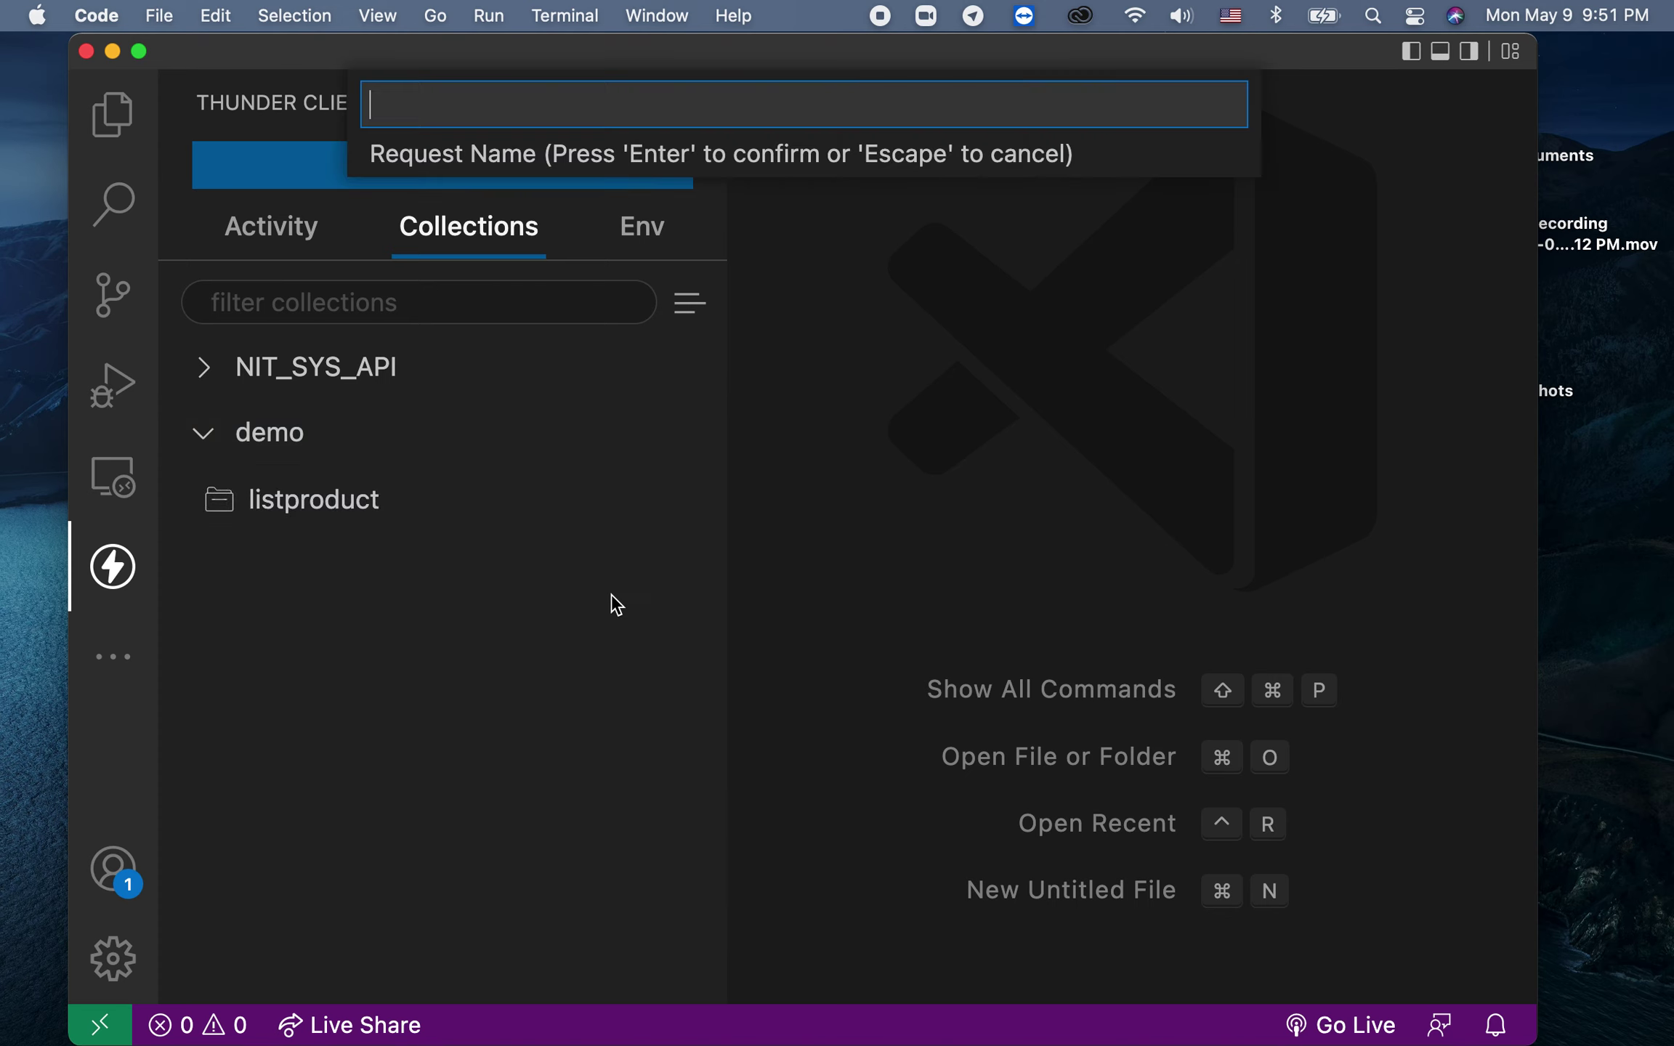
pyautogui.click(579, 645)
pyautogui.click(683, 437)
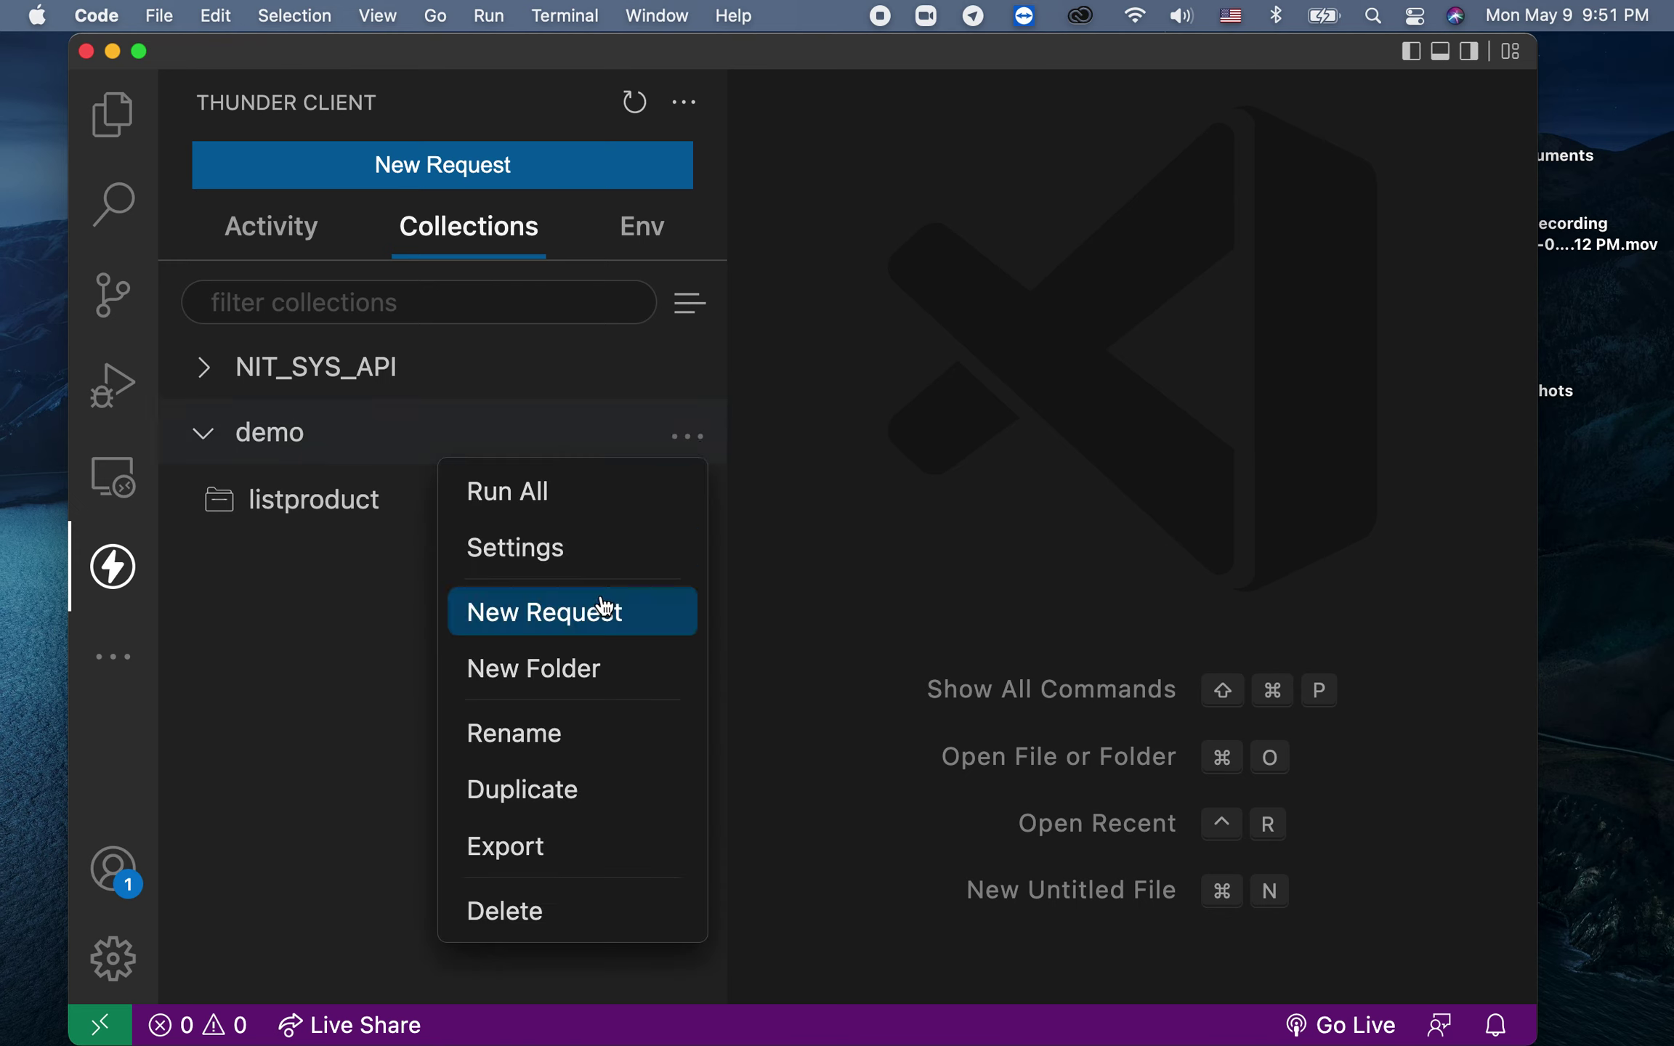
pyautogui.click(592, 666)
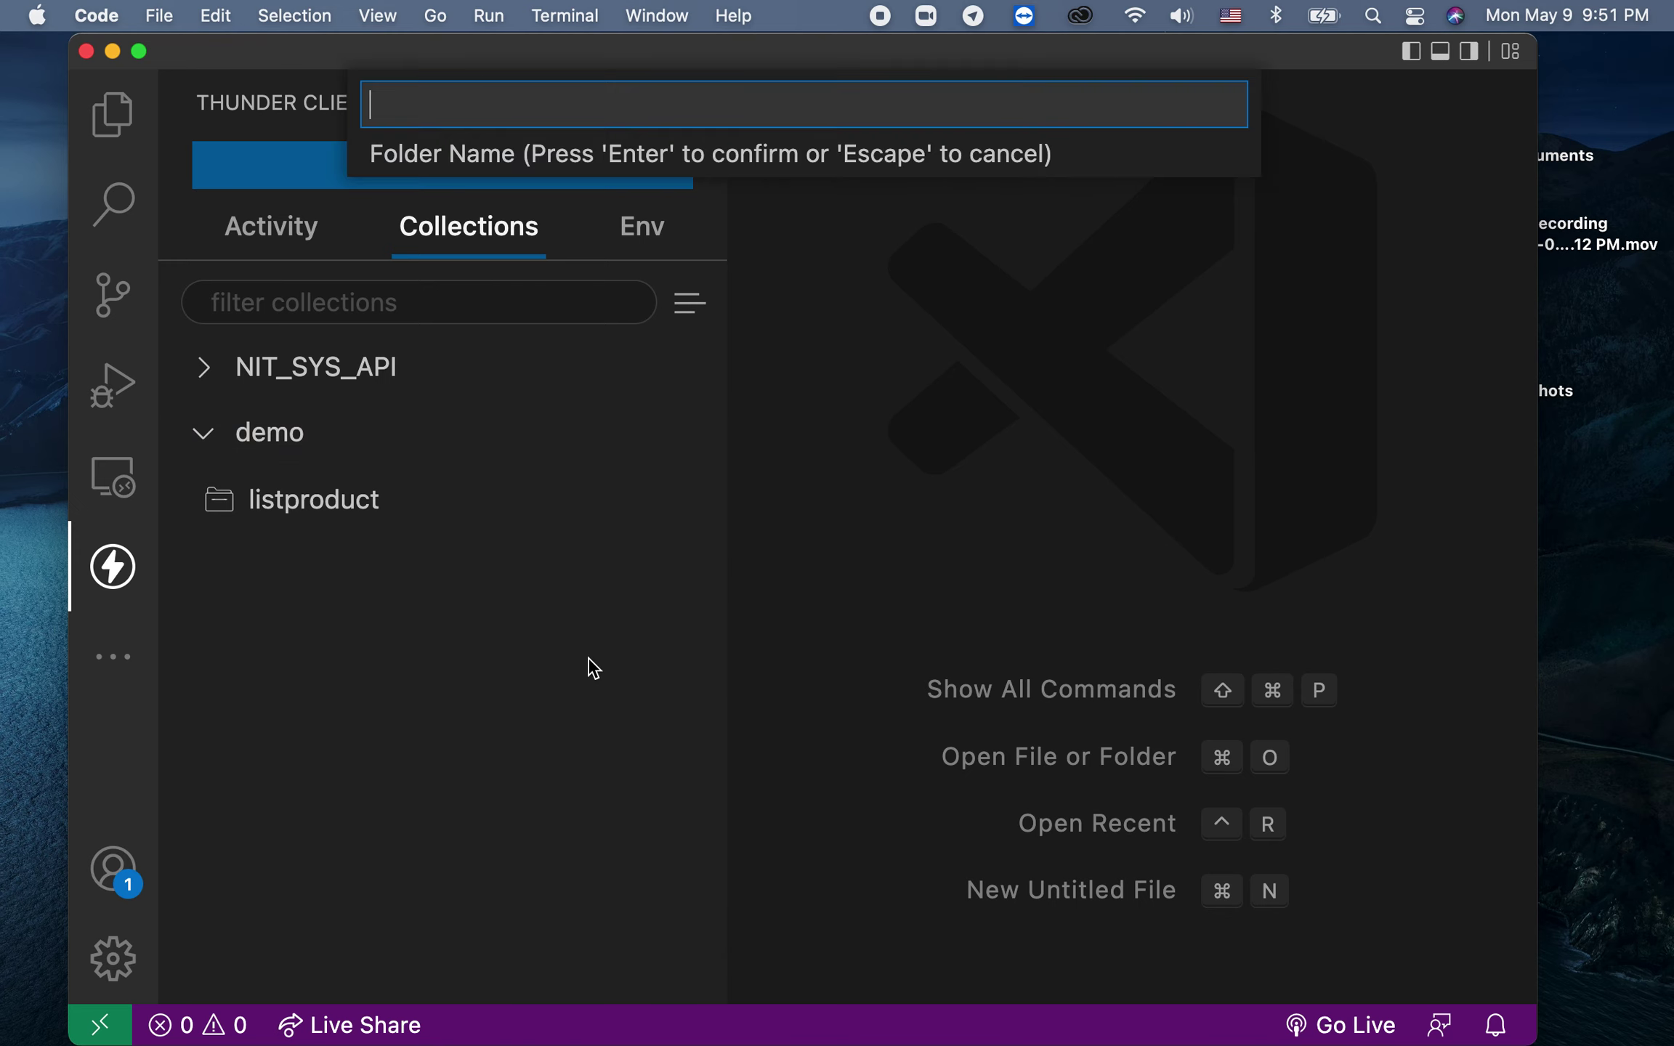
pyautogui.write('product details')
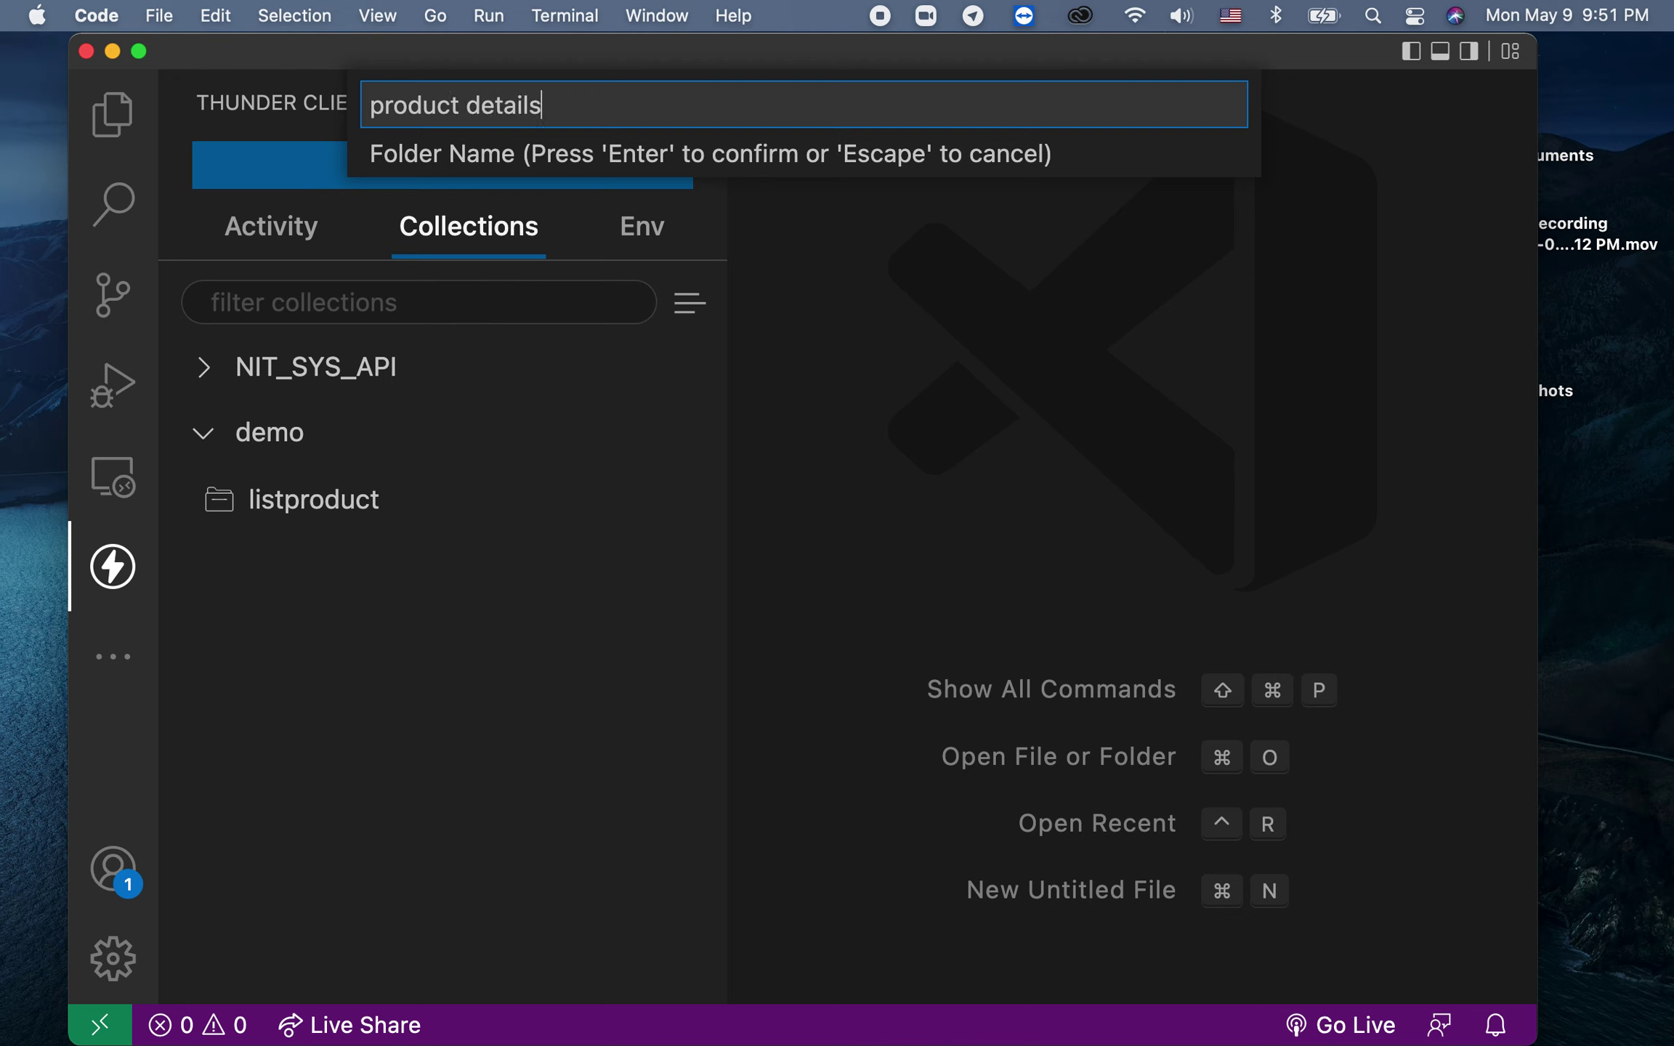
pyautogui.press('Return')
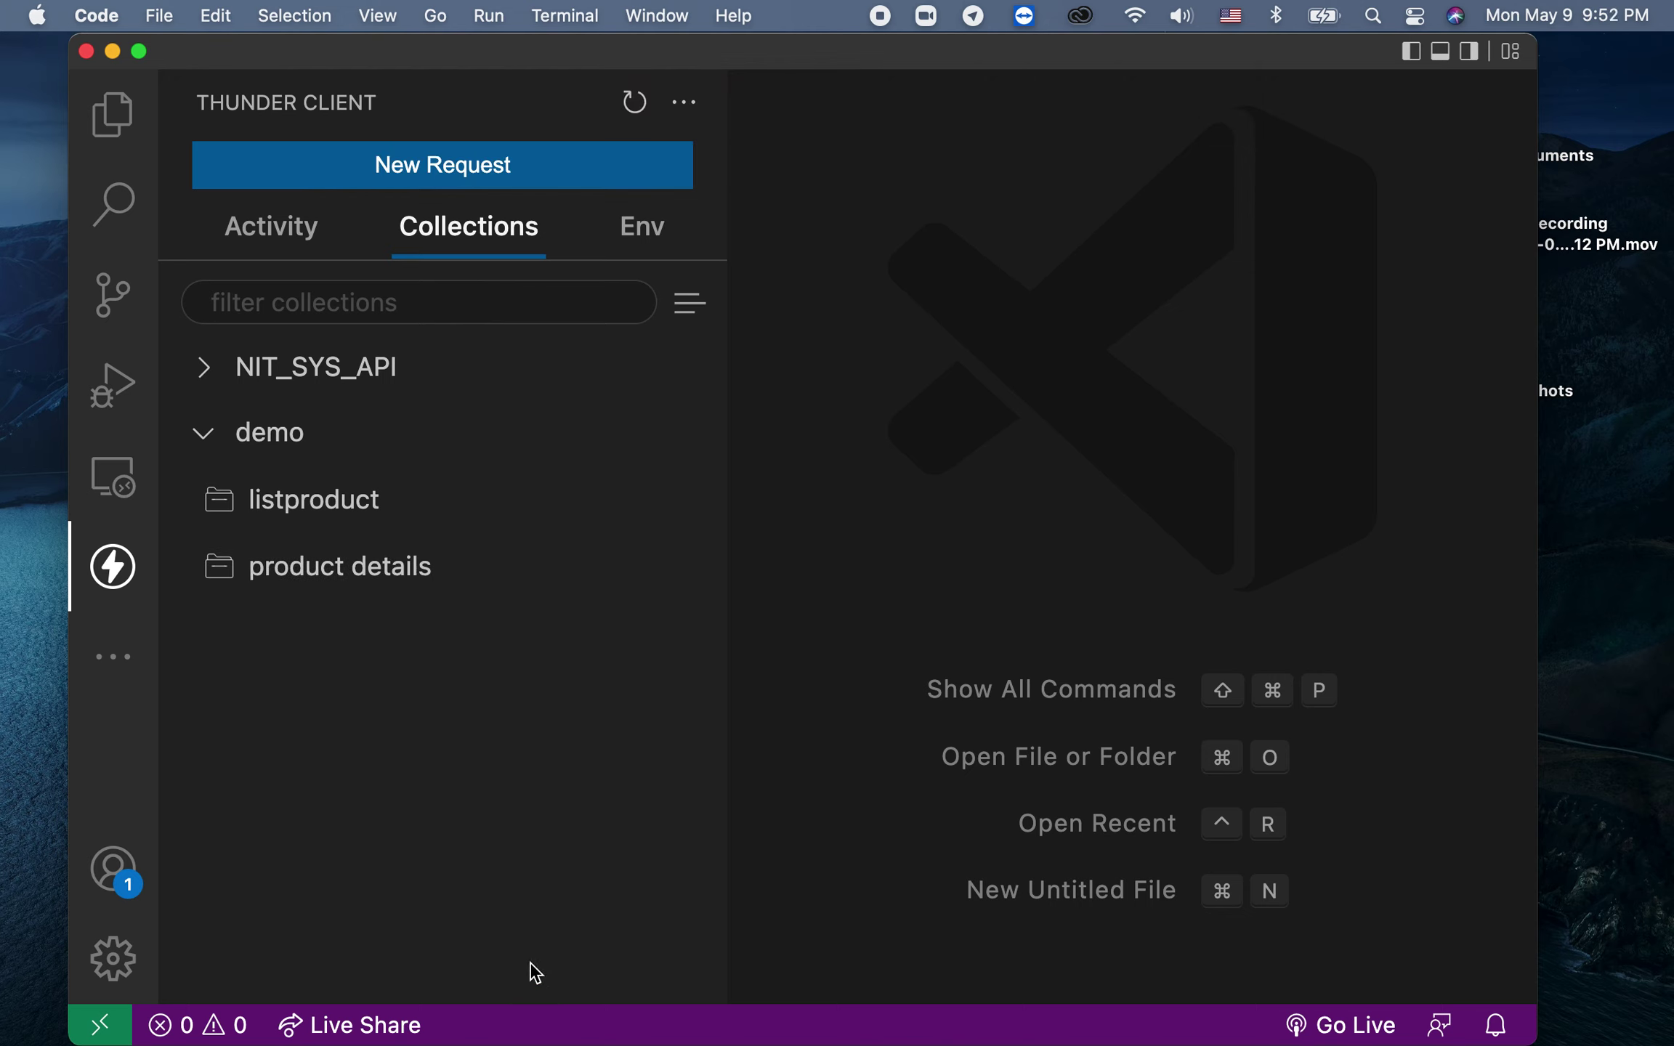
# Step: Add a new request named 'test' inside the listproduct folder
pyautogui.click(403, 511)
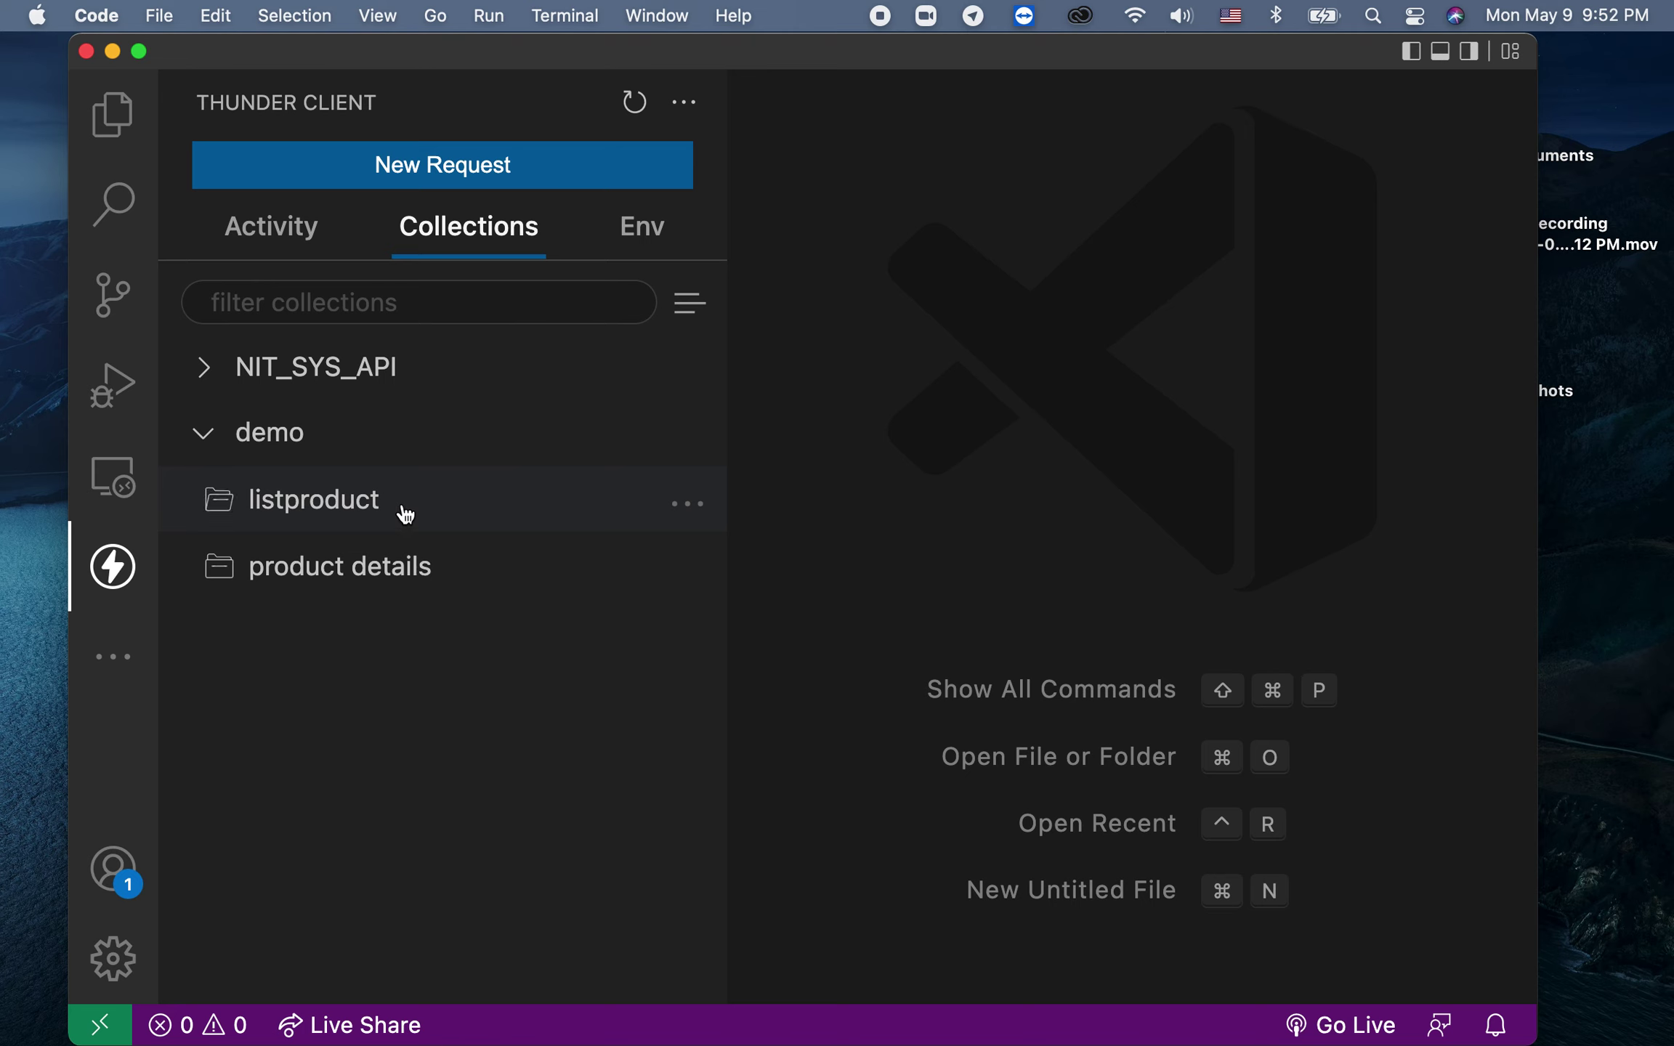
pyautogui.click(676, 504)
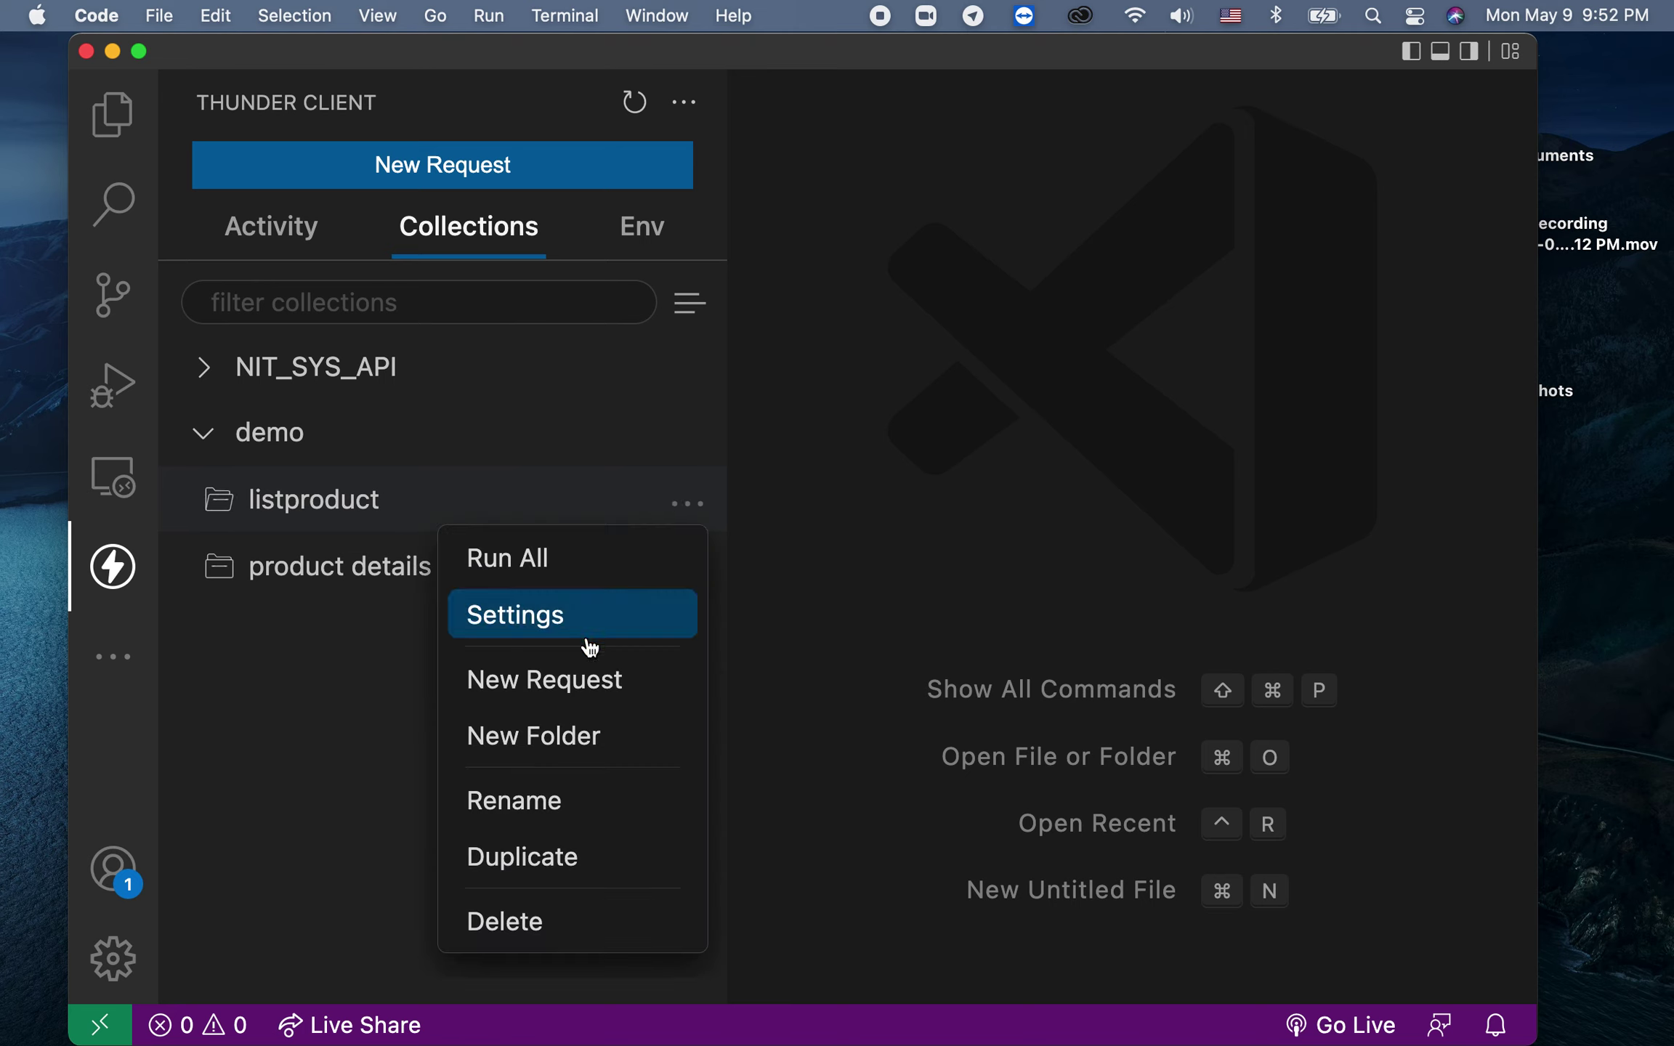
pyautogui.click(590, 681)
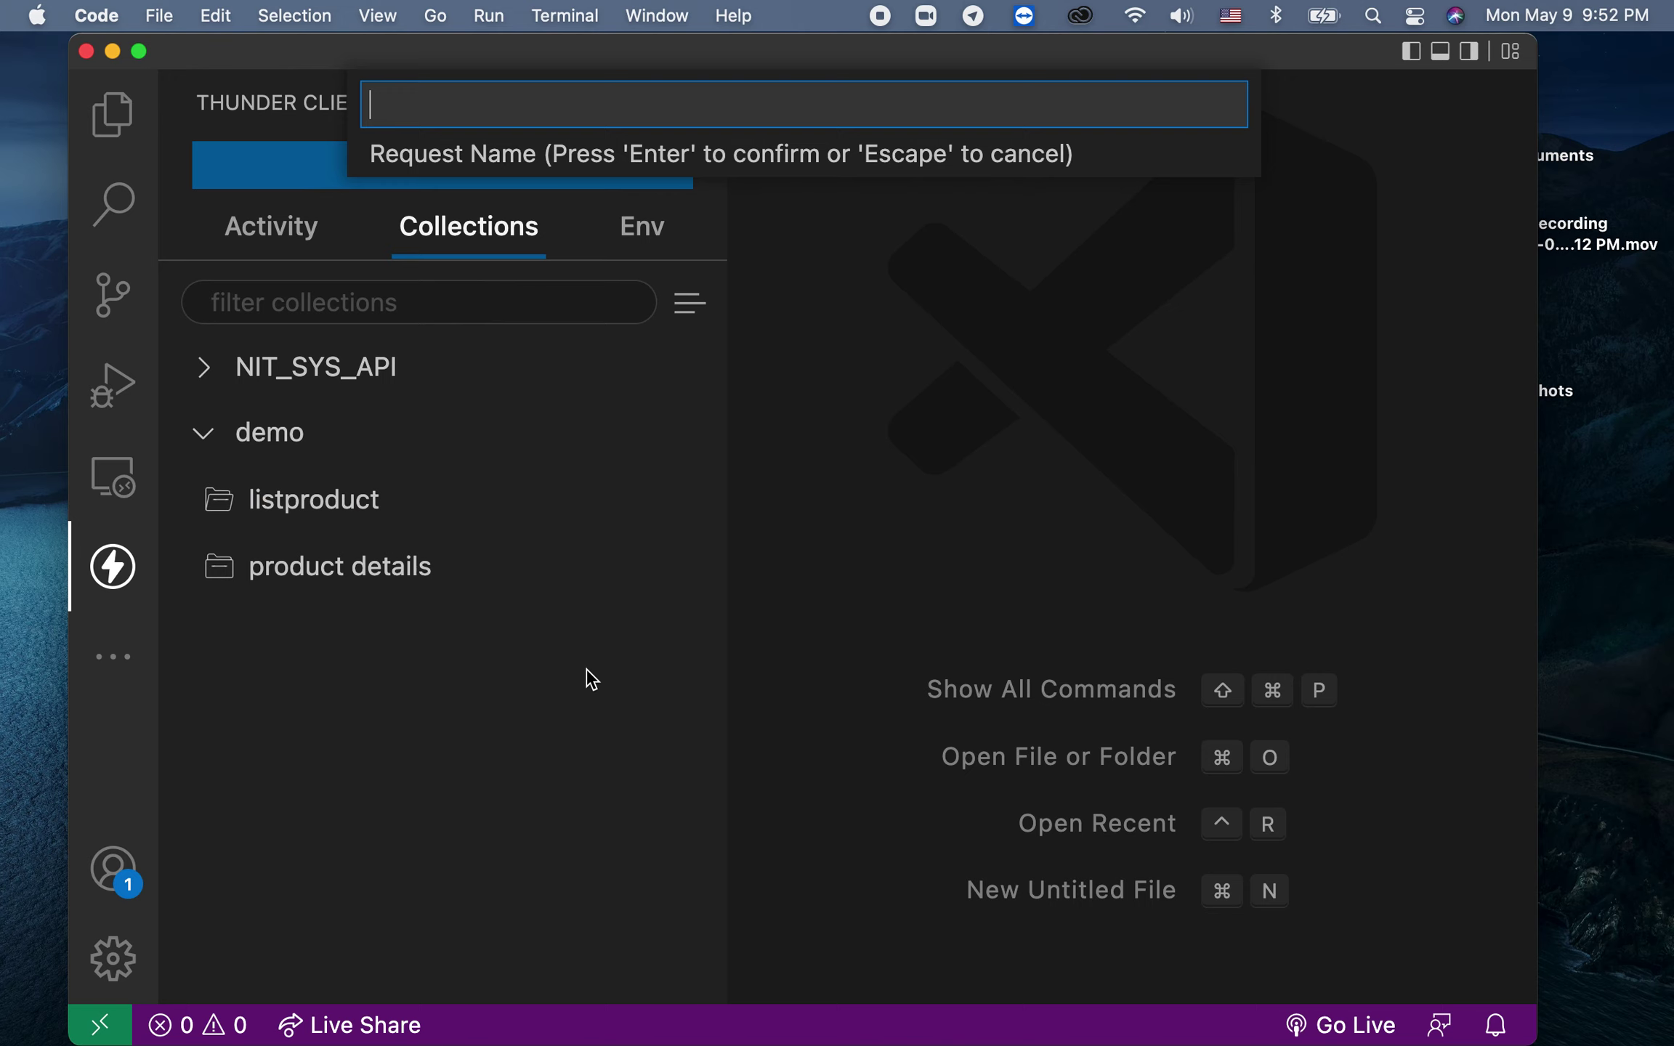
pyautogui.write('test')
pyautogui.press('Return')
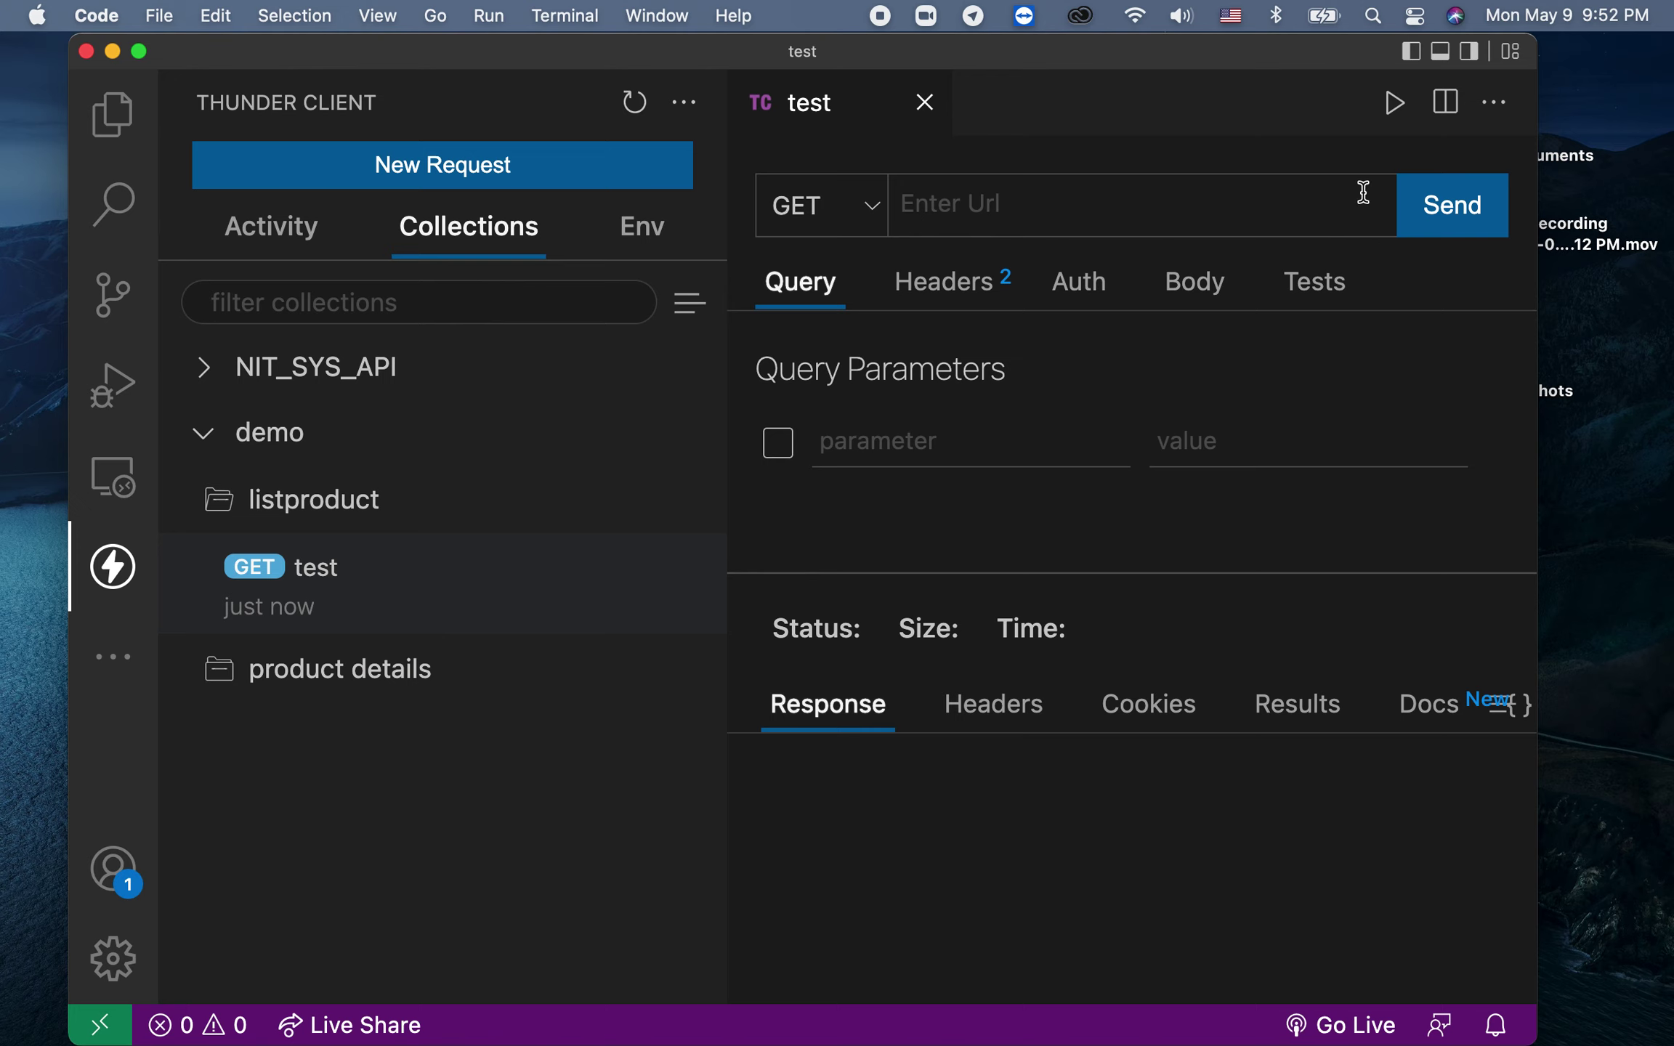
# Step: Widen and reposition the VS Code window, then save the test request
pyautogui.moveTo(1538, 42); pyautogui.dragTo(1643, 41)
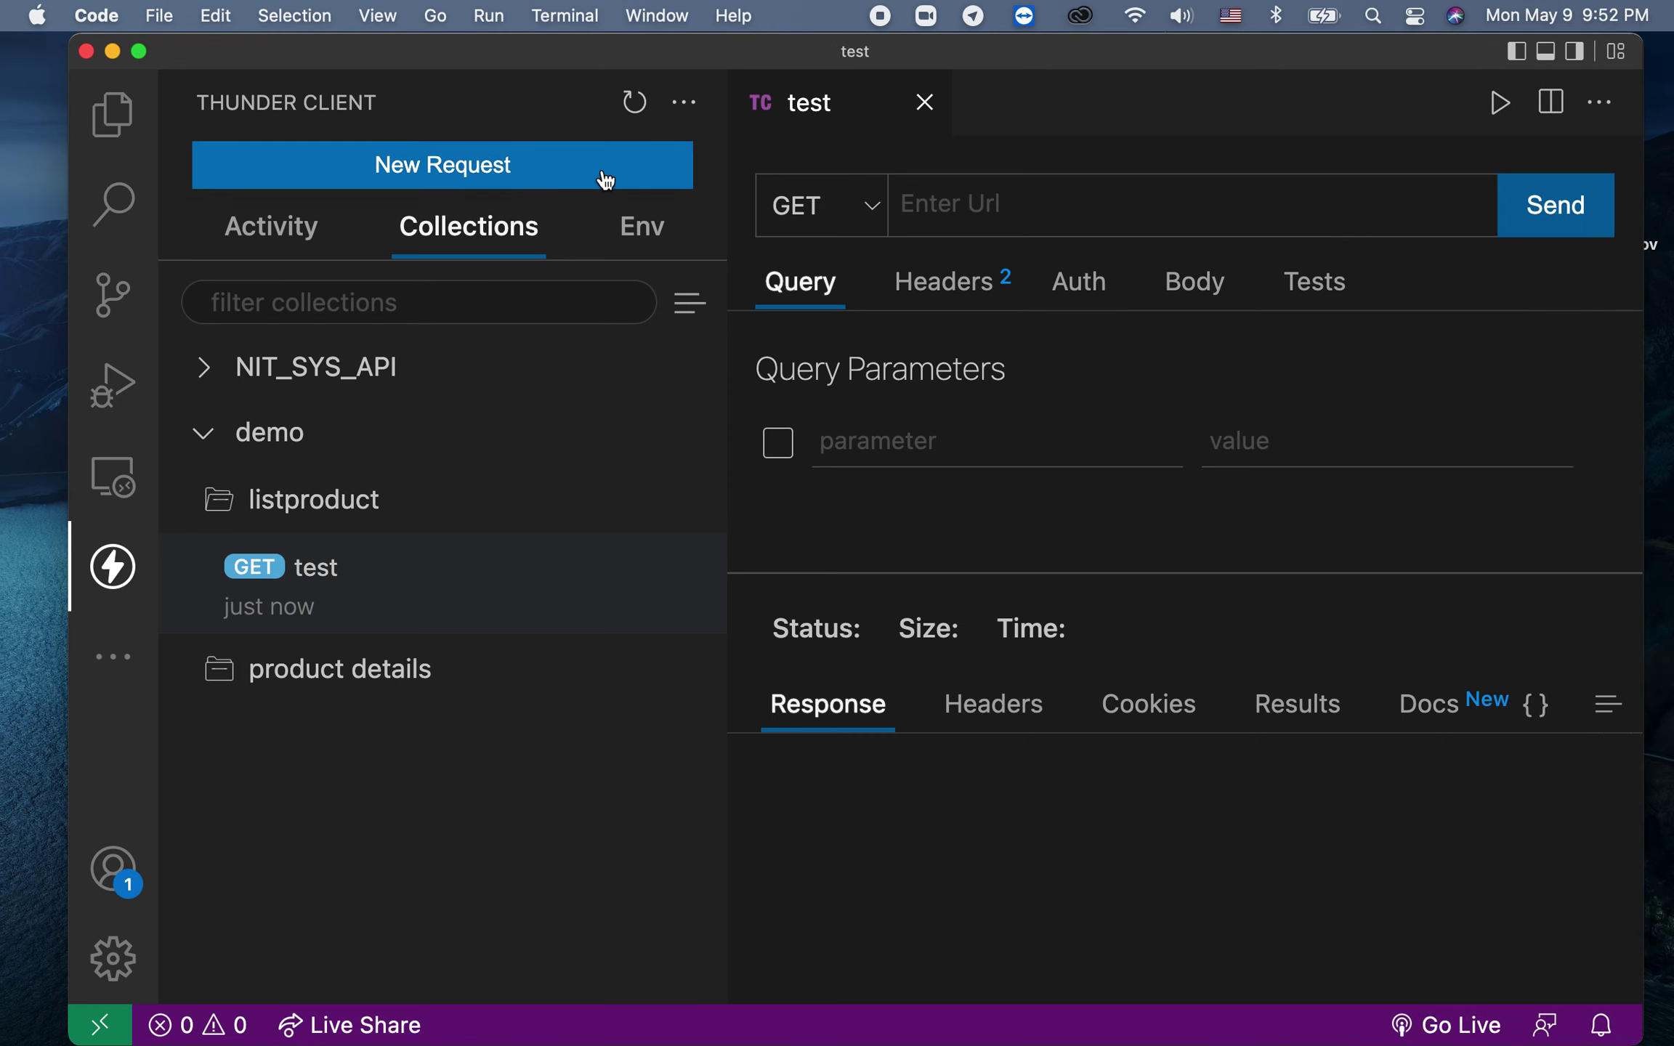
pyautogui.moveTo(512, 56); pyautogui.dragTo(444, 66)
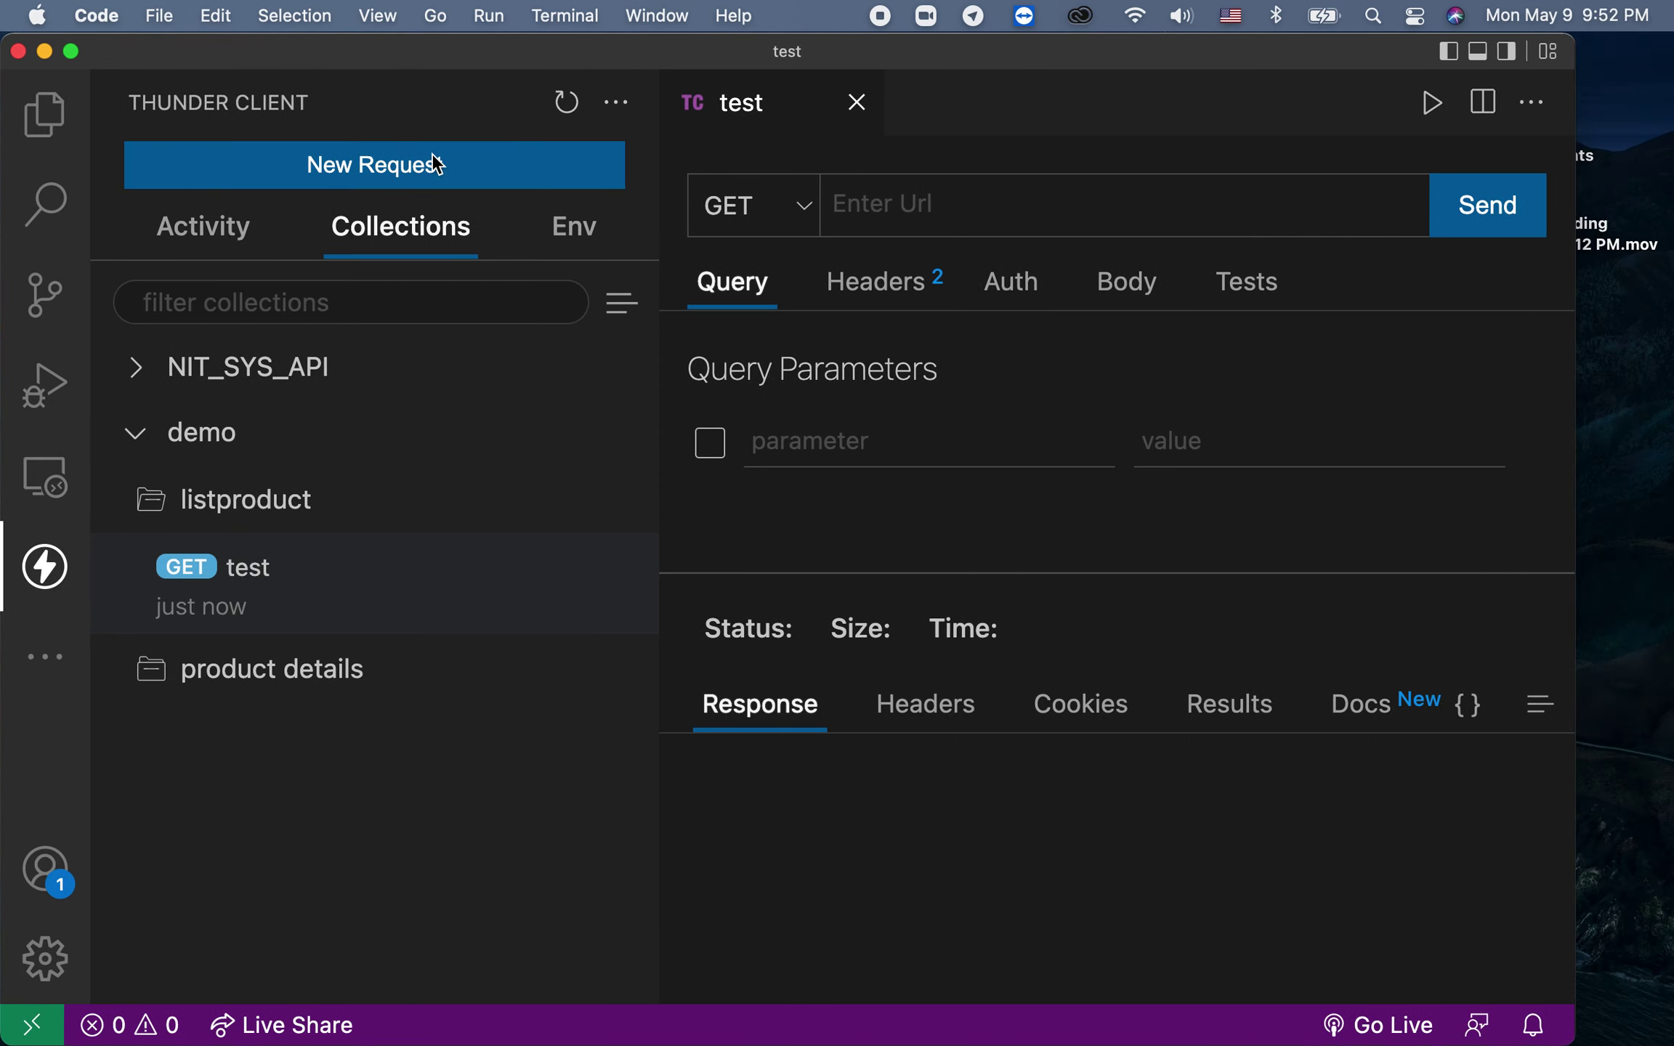
pyautogui.press('super+s')
# Step: Keep GET as the test request's method, leaving the URL field empty
pyautogui.click(864, 198)
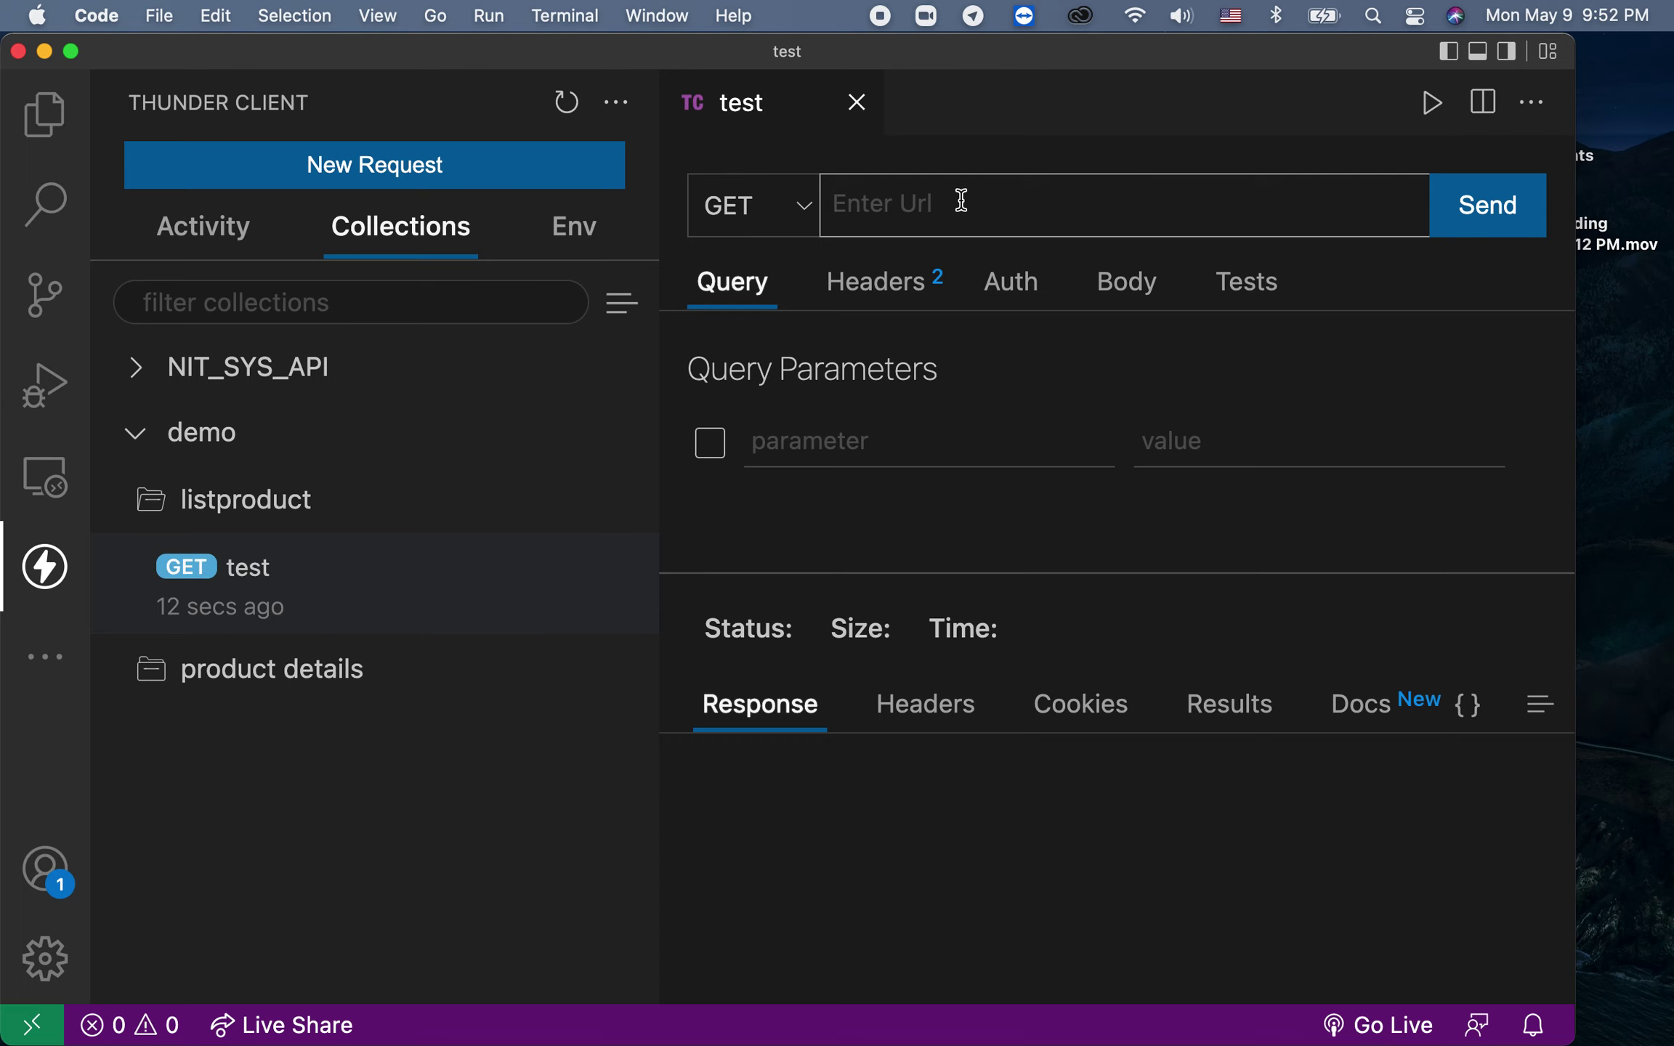
pyautogui.click(804, 207)
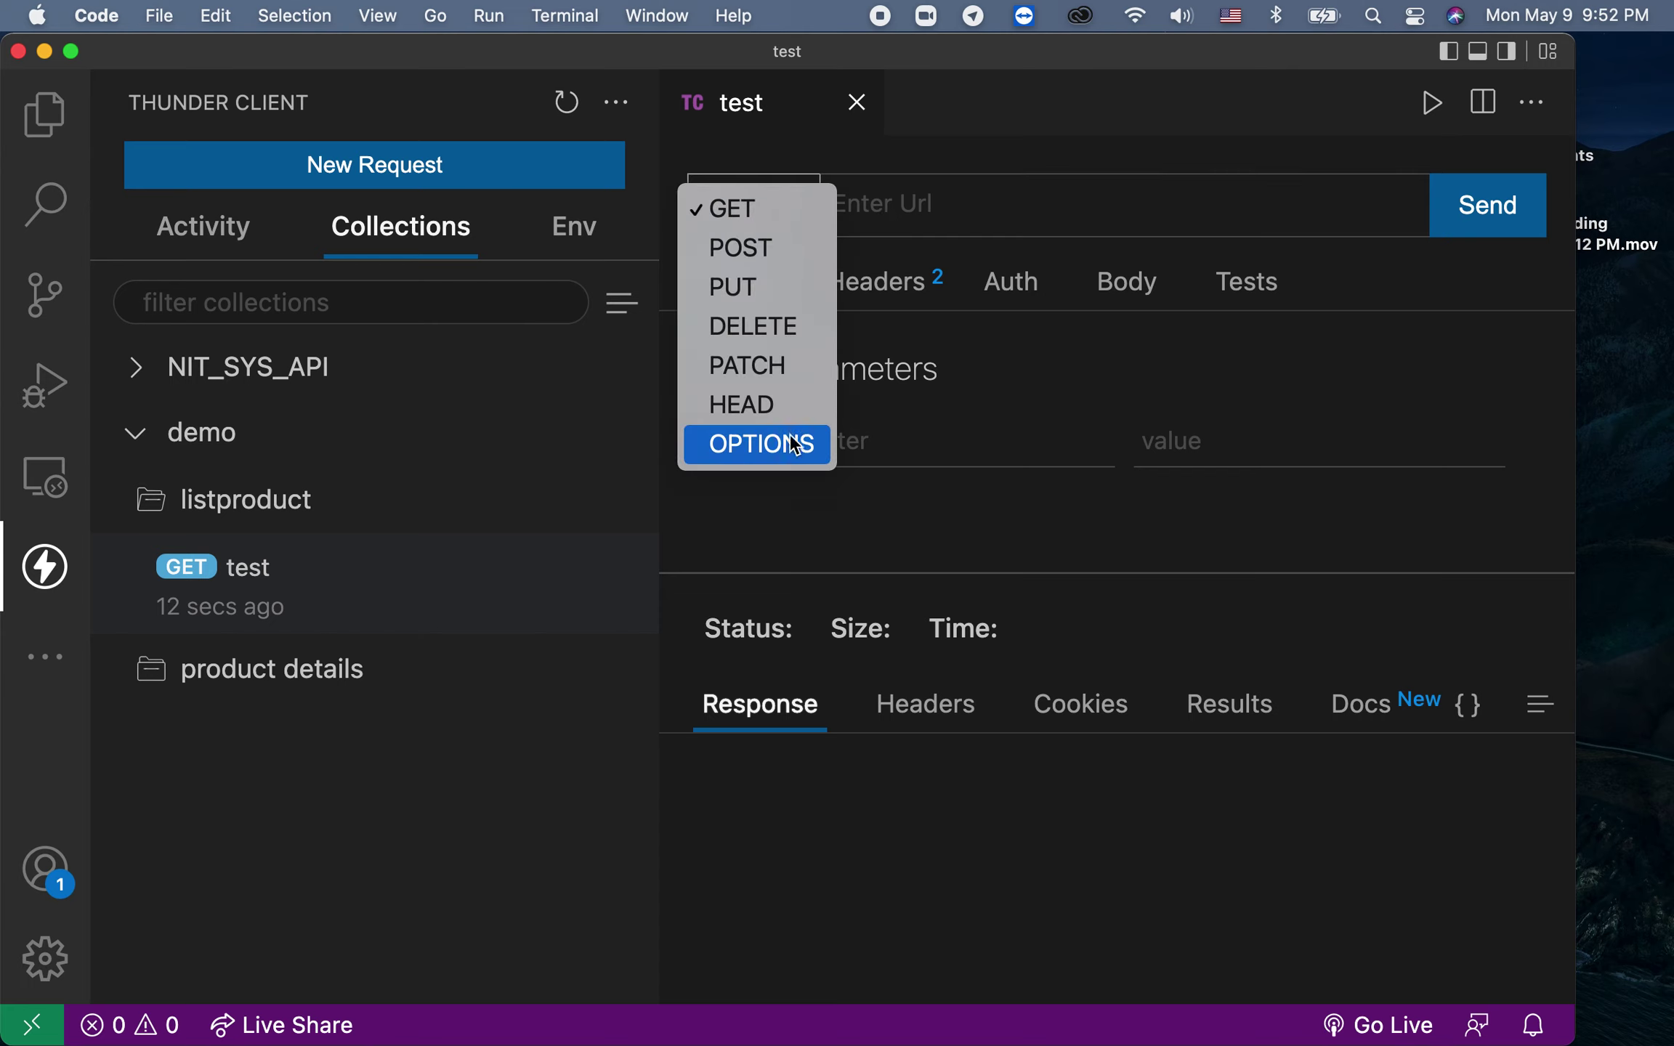
pyautogui.click(779, 222)
pyautogui.click(774, 214)
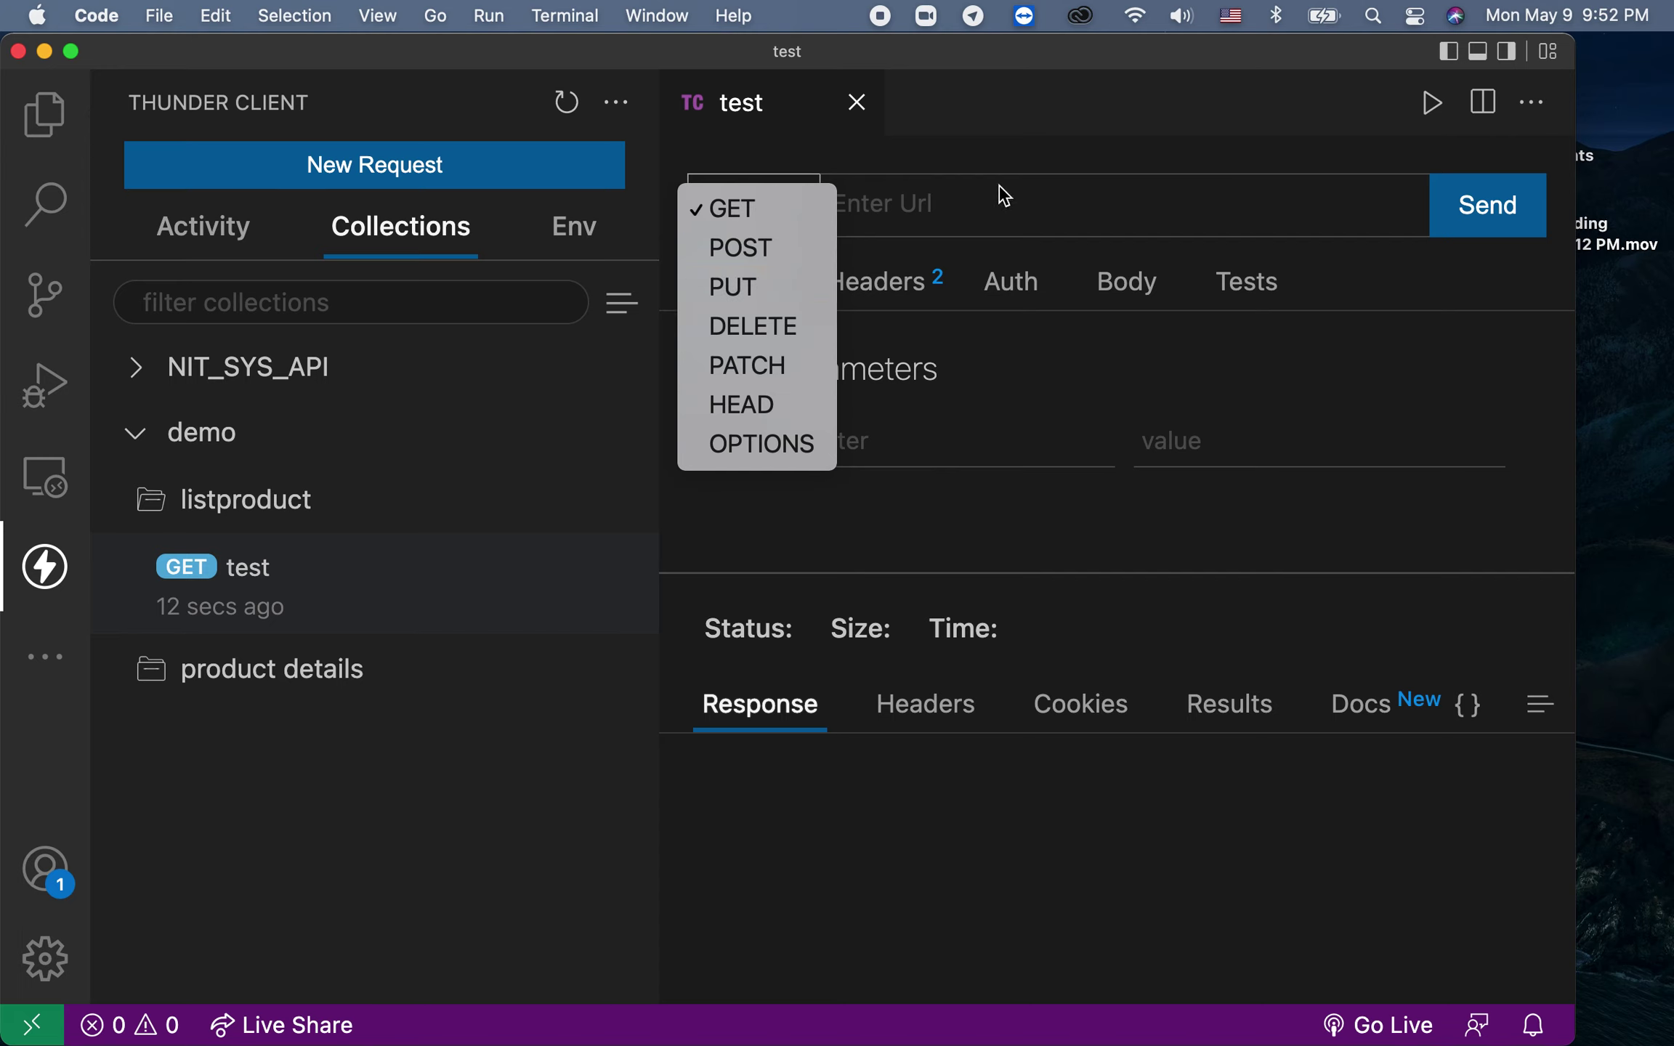
pyautogui.click(997, 212)
pyautogui.click(912, 208)
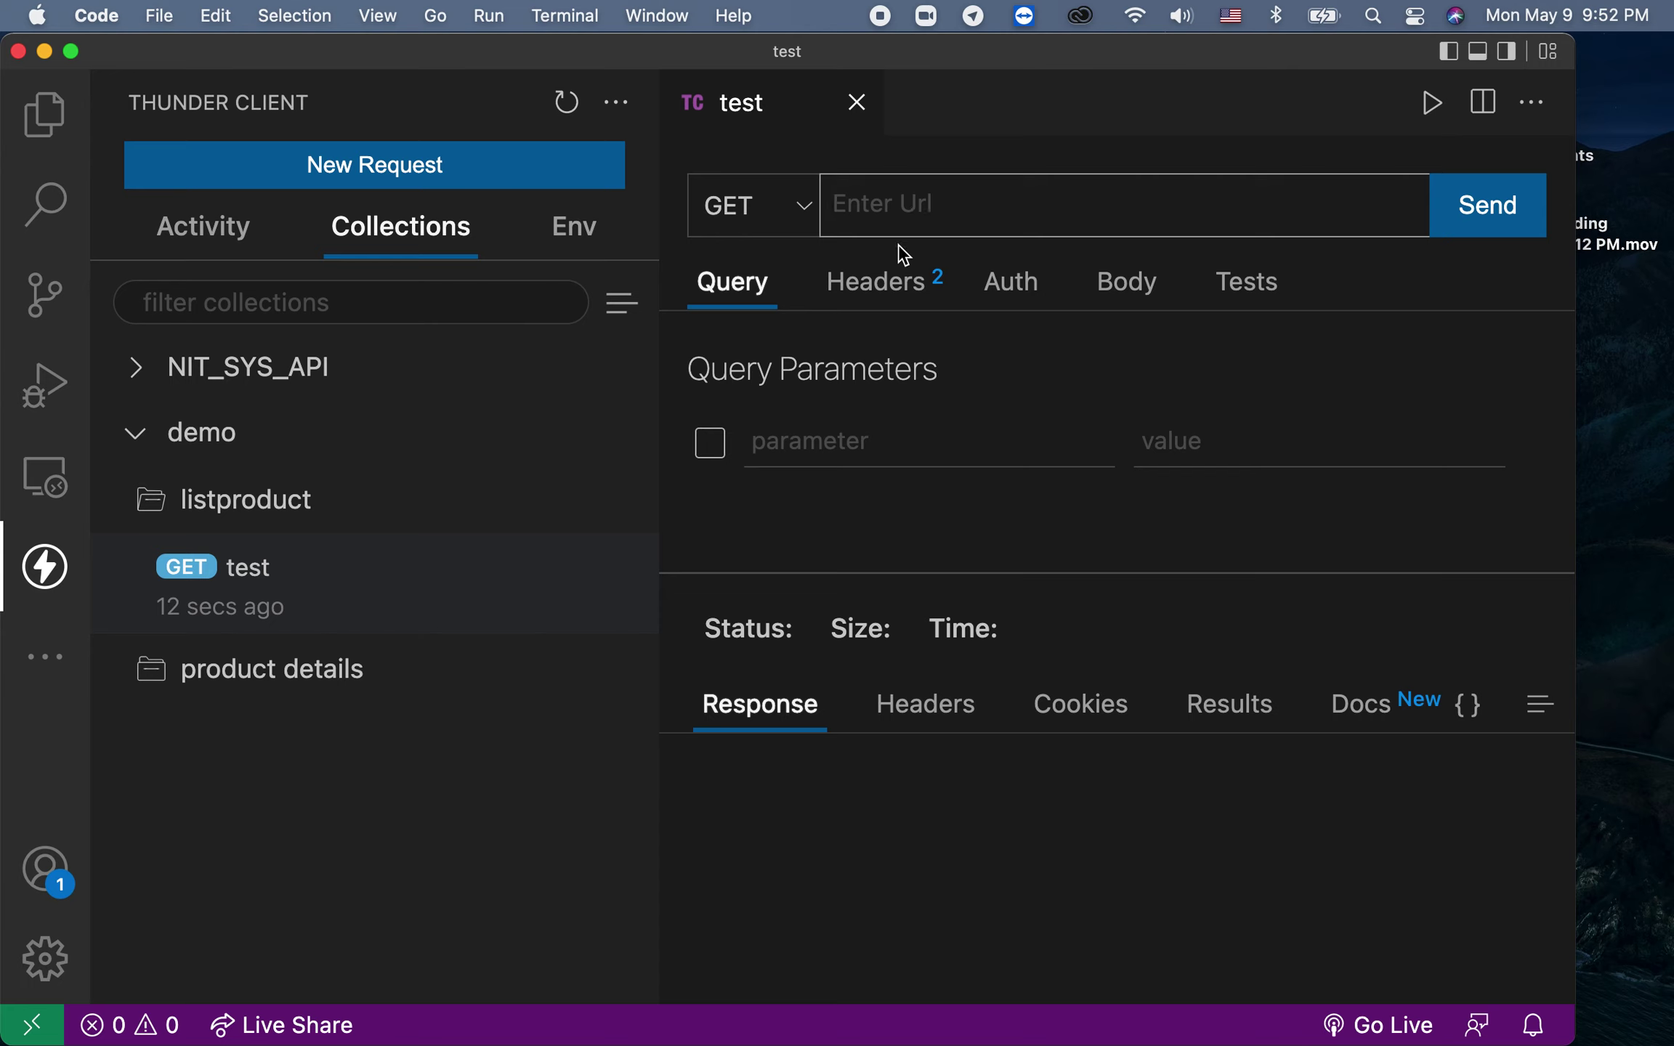
# Step: Look through the Headers, Query, Auth, Body and Tests tabs and select the Accept header's */* value
pyautogui.click(864, 301)
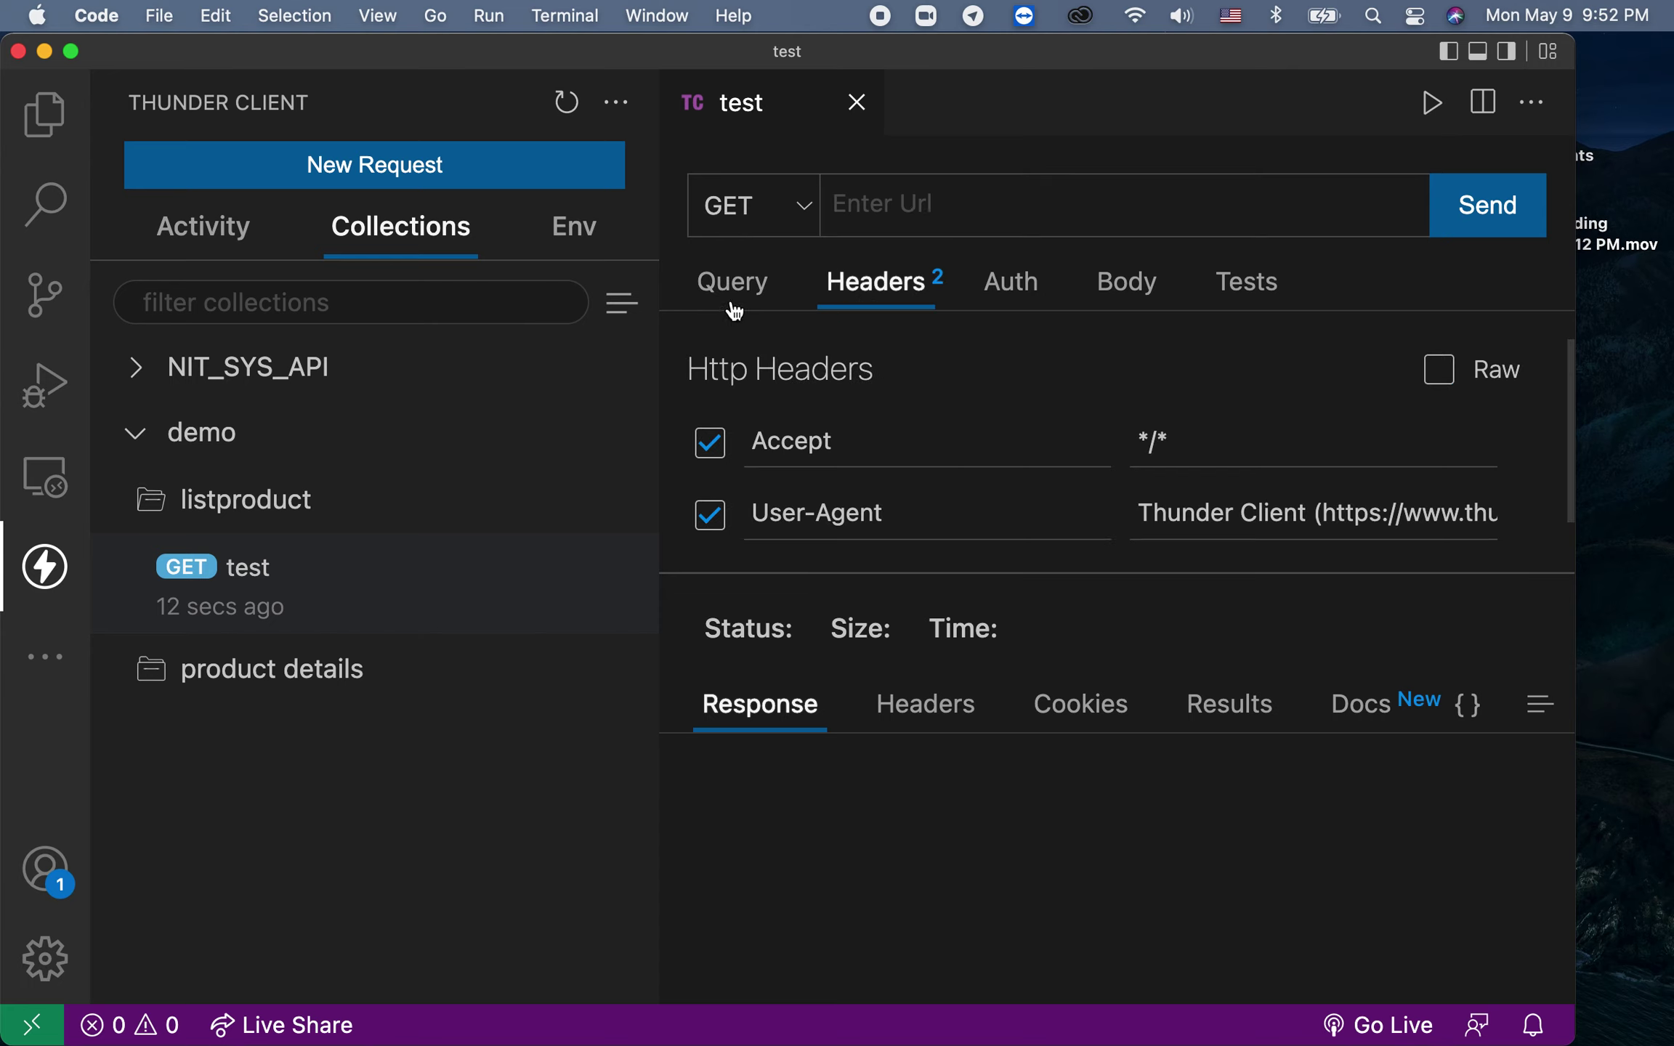
pyautogui.click(730, 305)
pyautogui.click(858, 287)
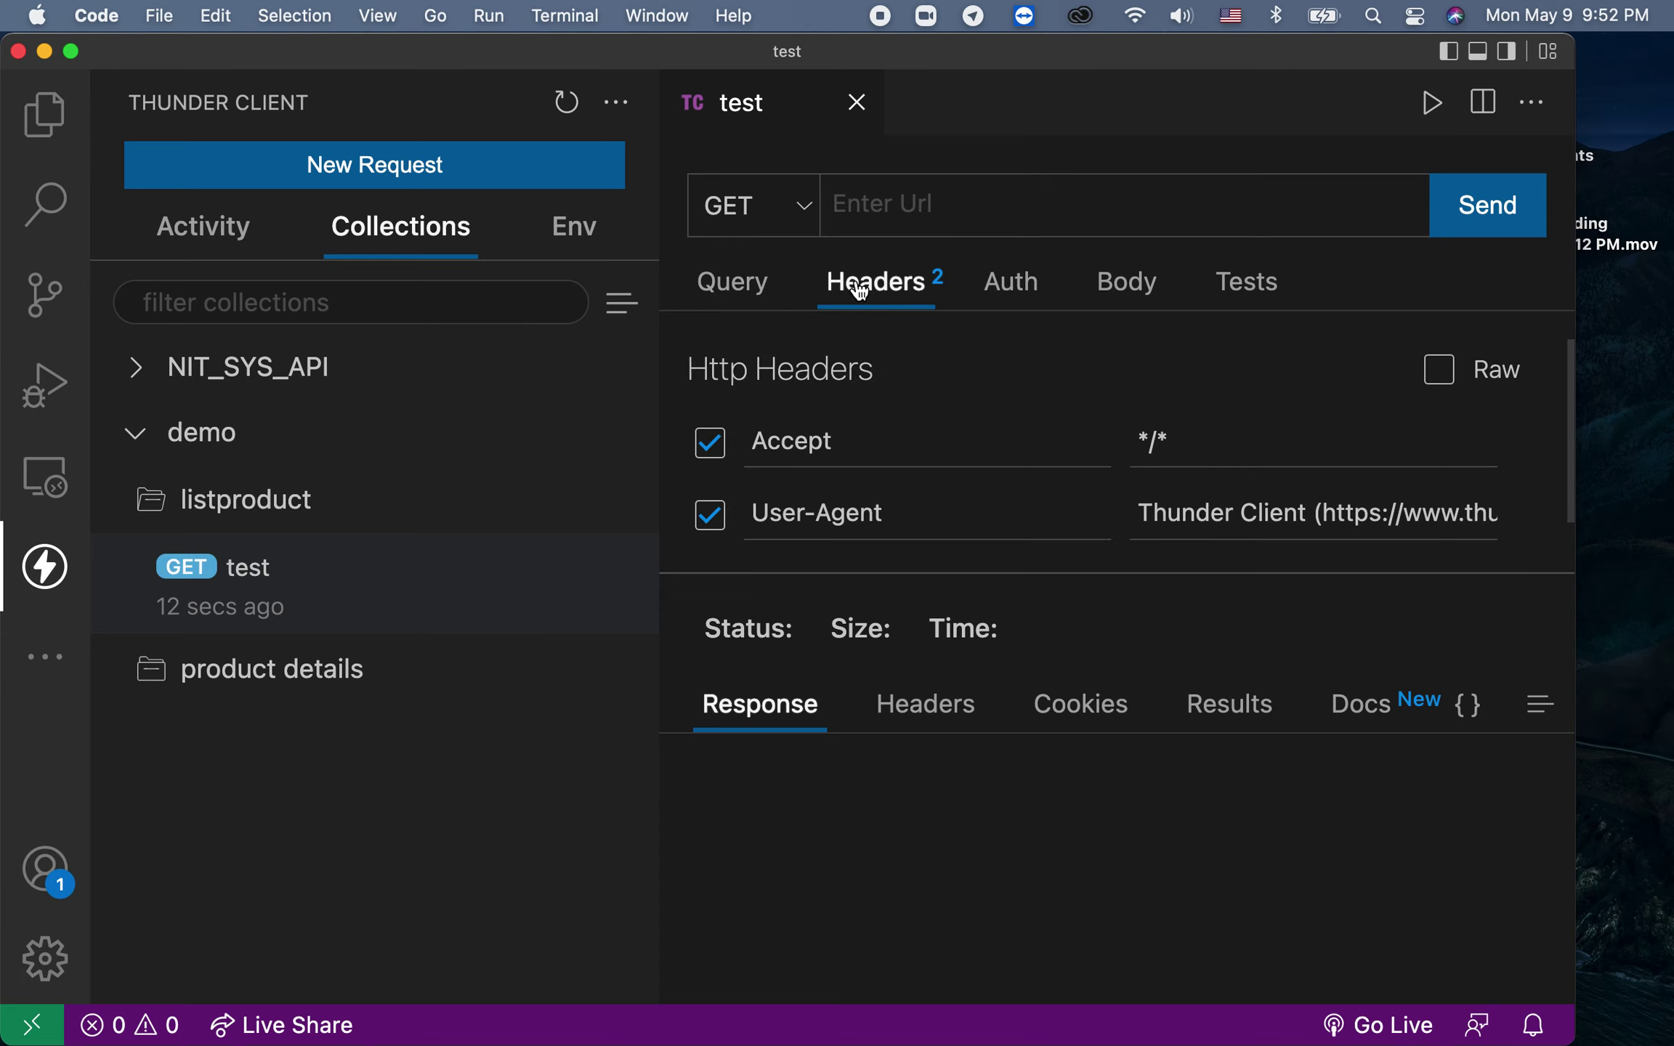
pyautogui.click(1020, 285)
pyautogui.click(1119, 295)
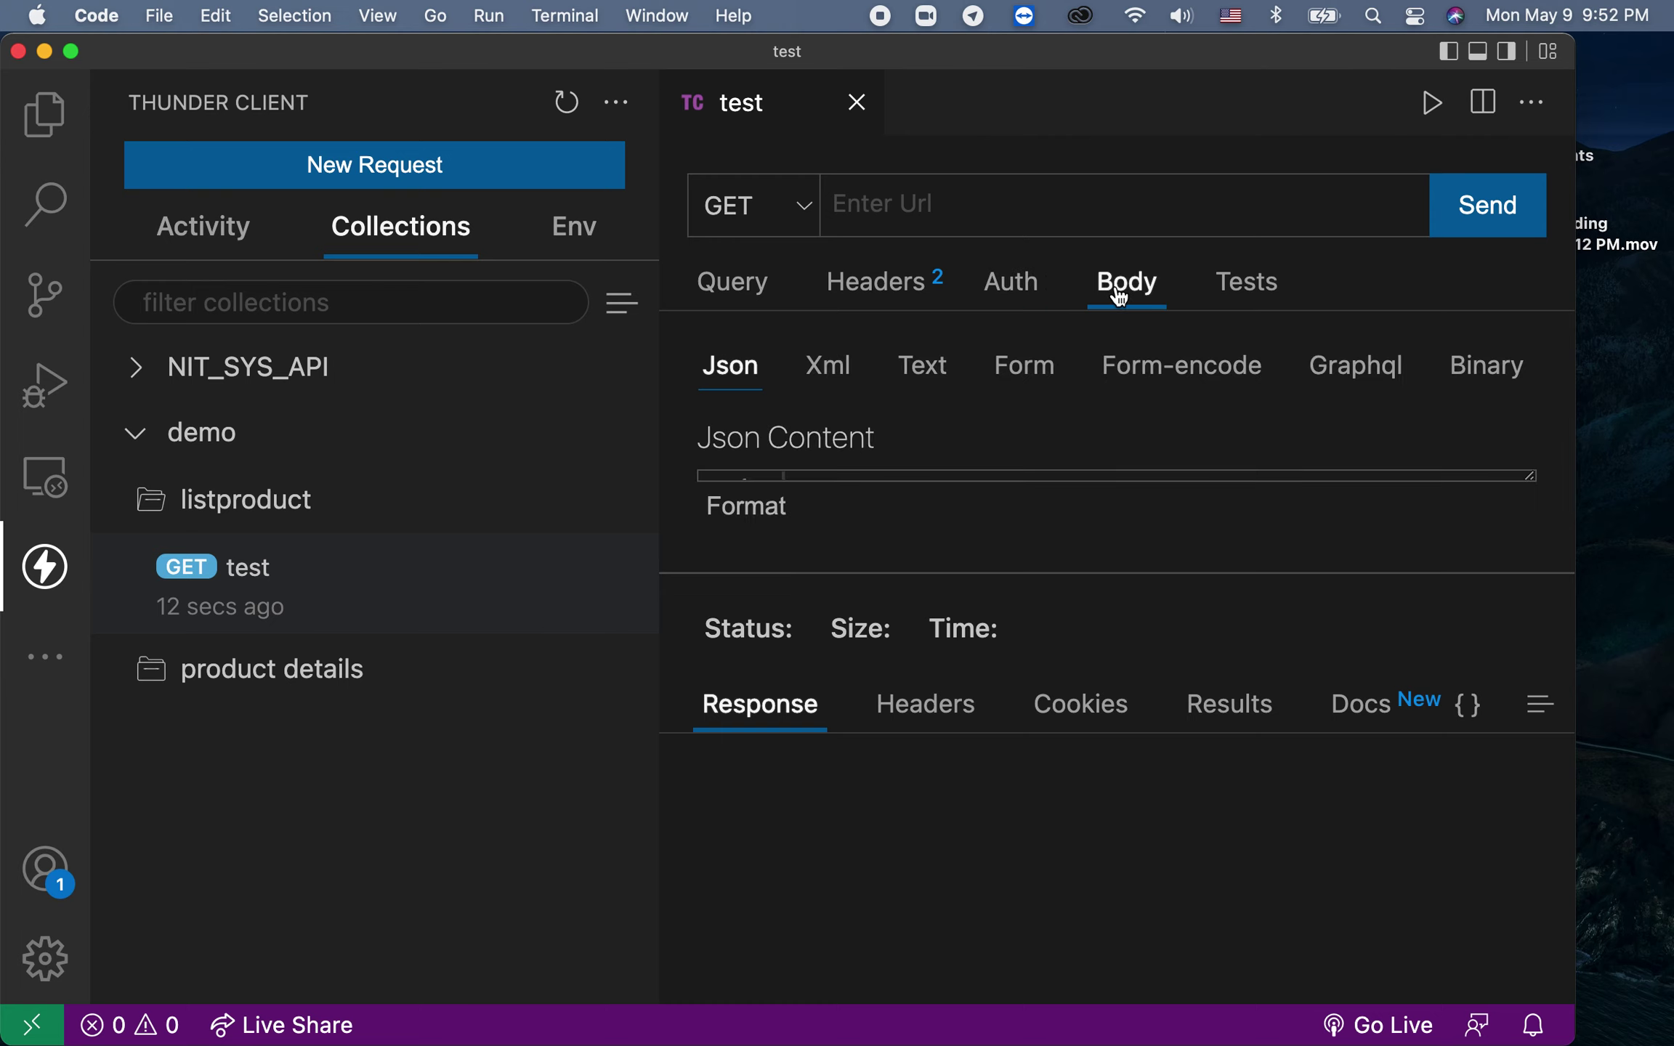
pyautogui.click(1221, 294)
pyautogui.click(999, 305)
pyautogui.click(896, 299)
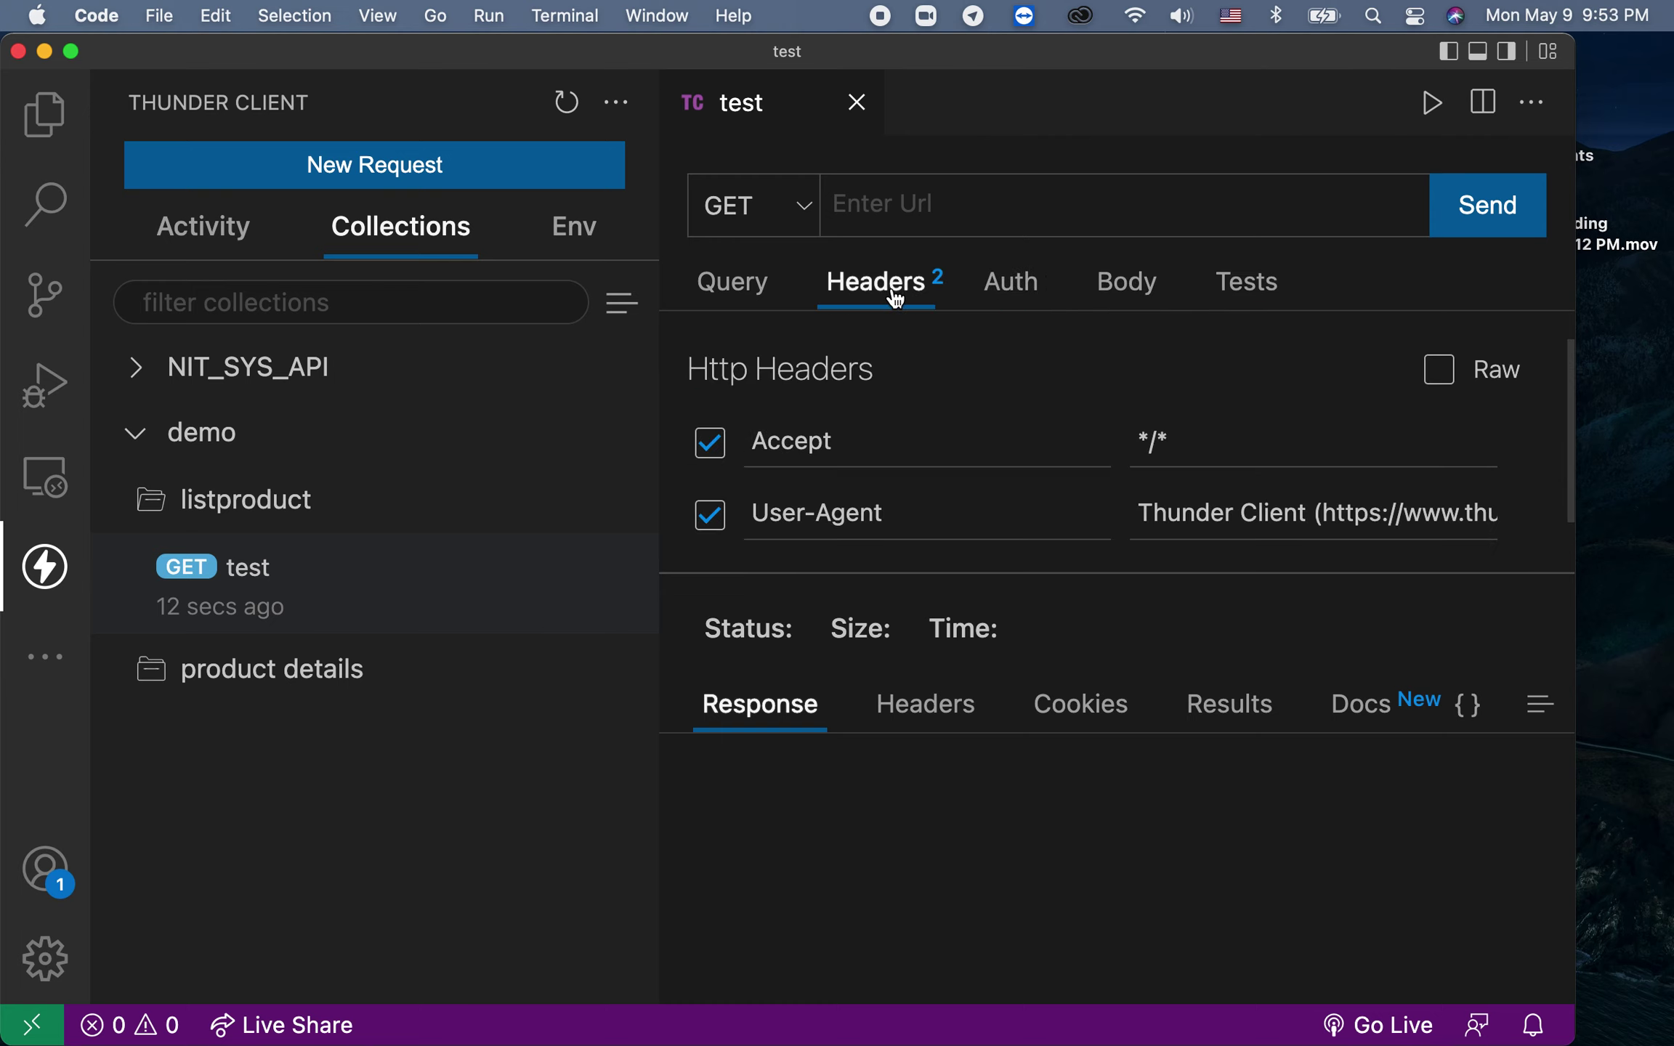
pyautogui.scroll(-3, 1034, 422)
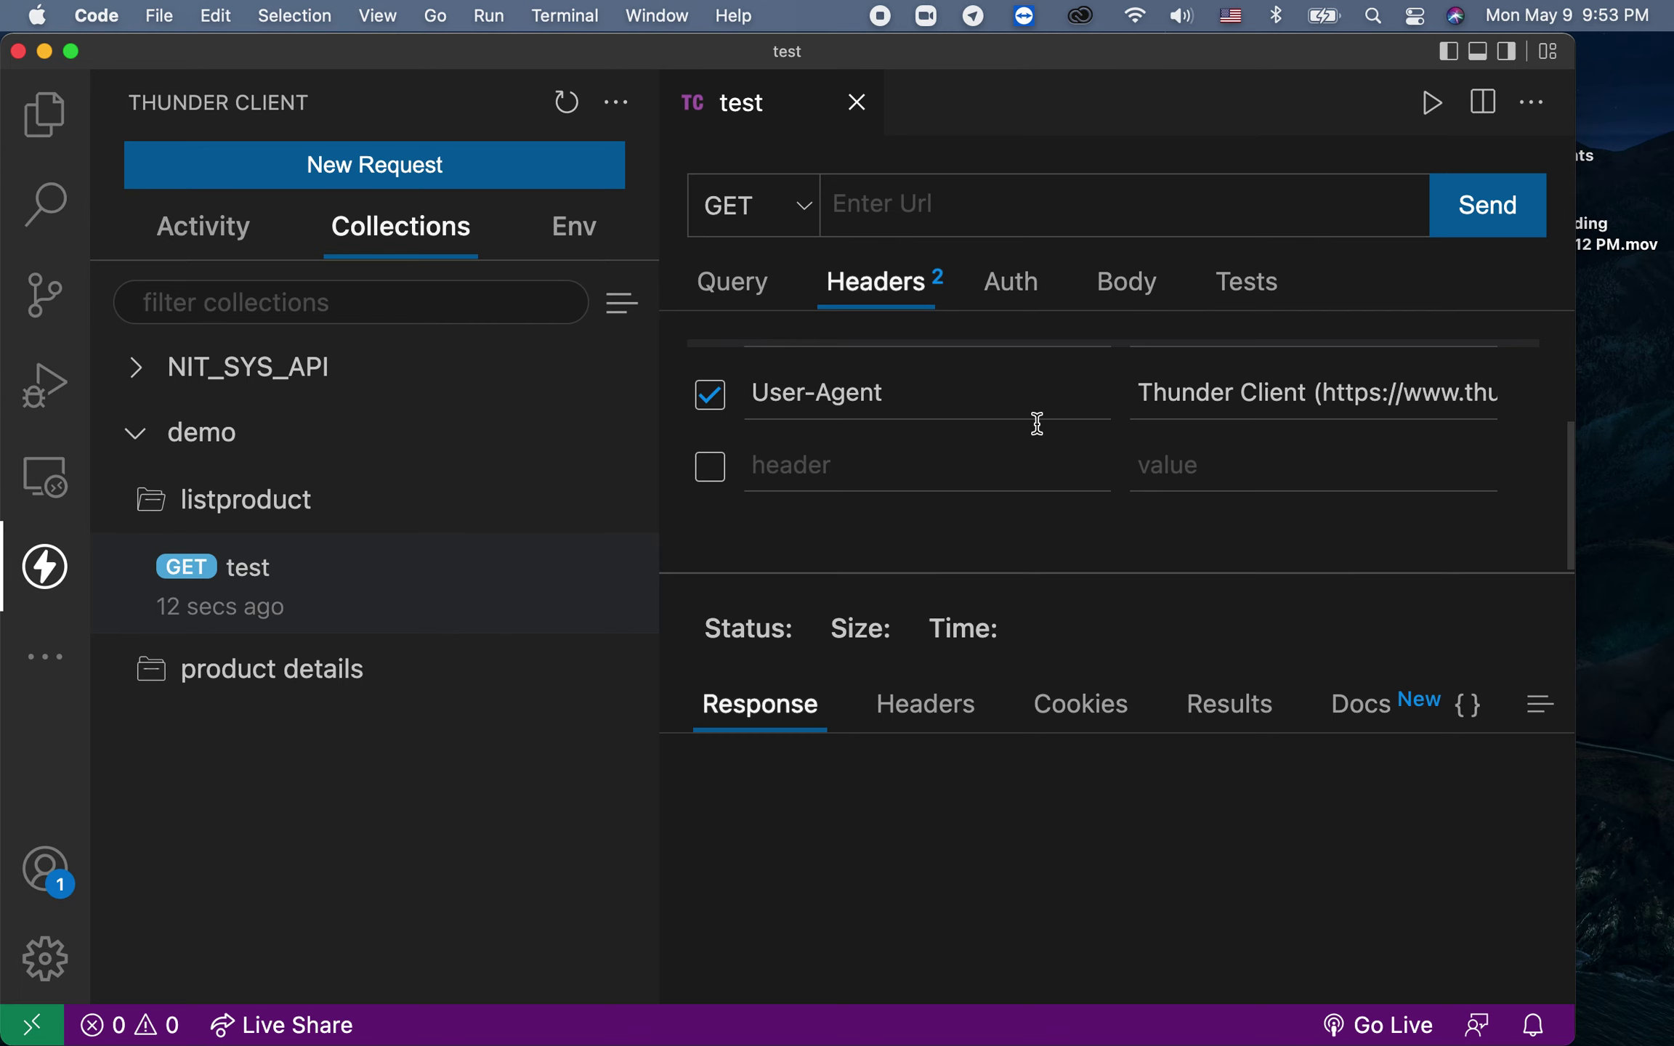
pyautogui.moveTo(1138, 411); pyautogui.dragTo(1175, 406)
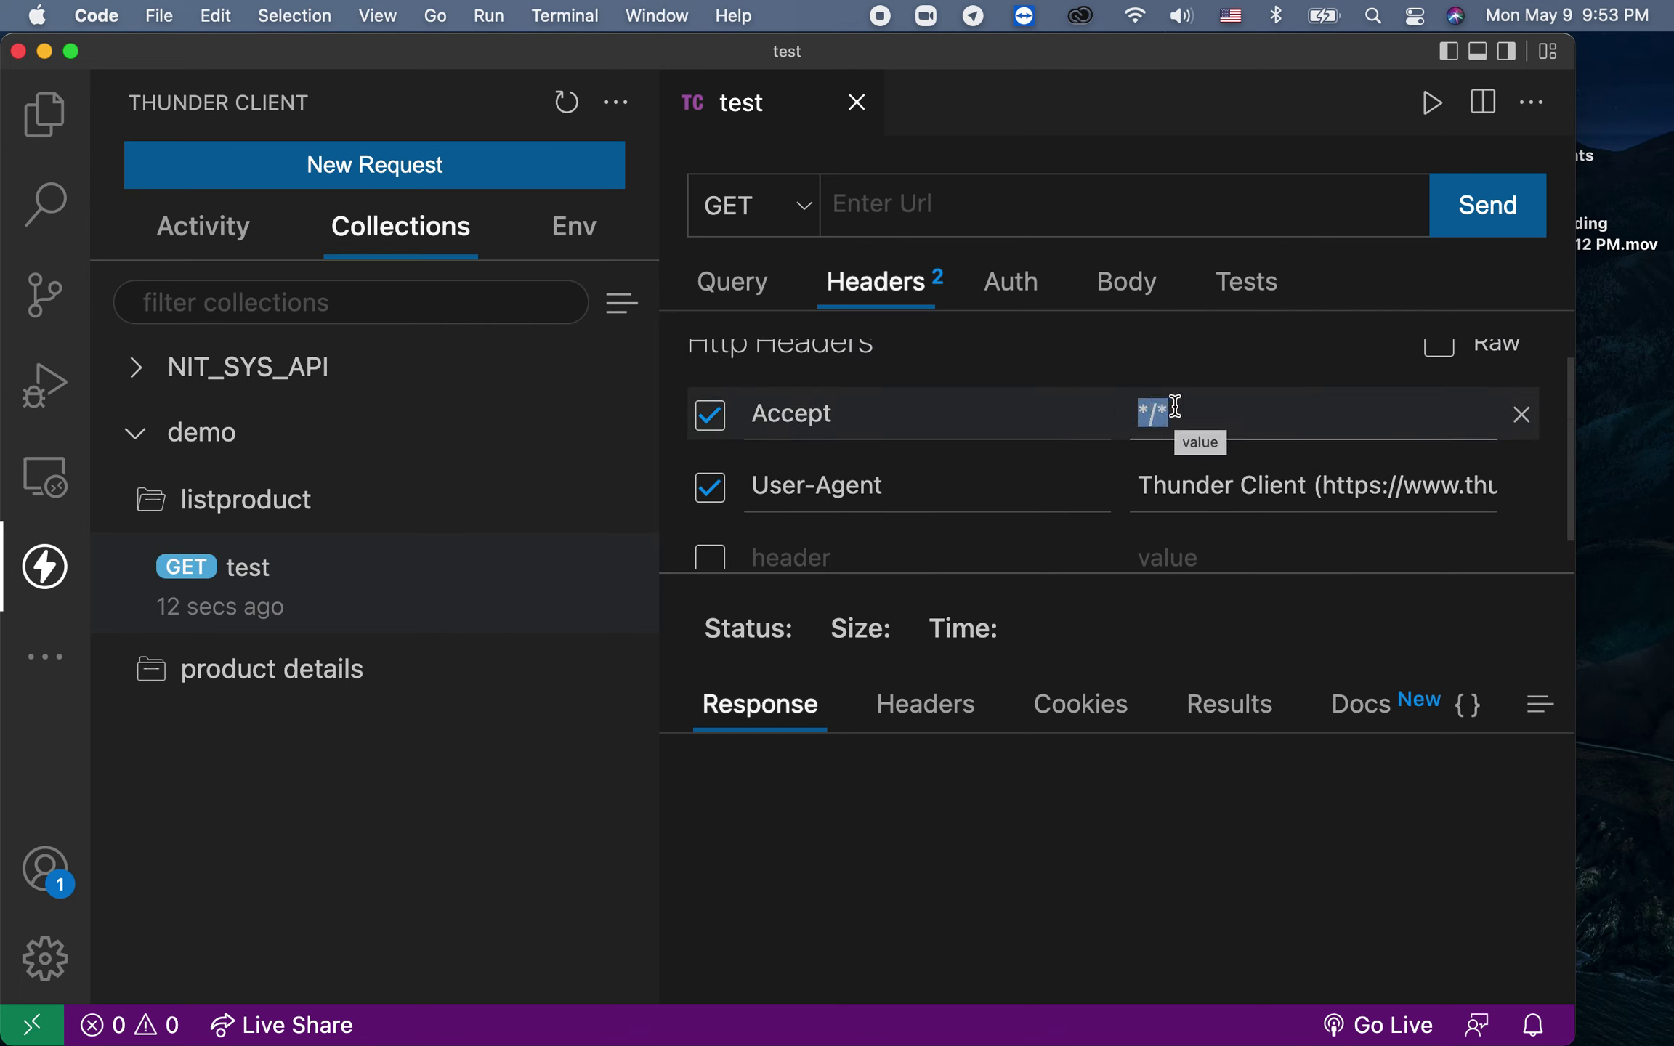
# Step: Choose Basic authentication on the Auth tab to show Username and Password fields
pyautogui.click(1025, 283)
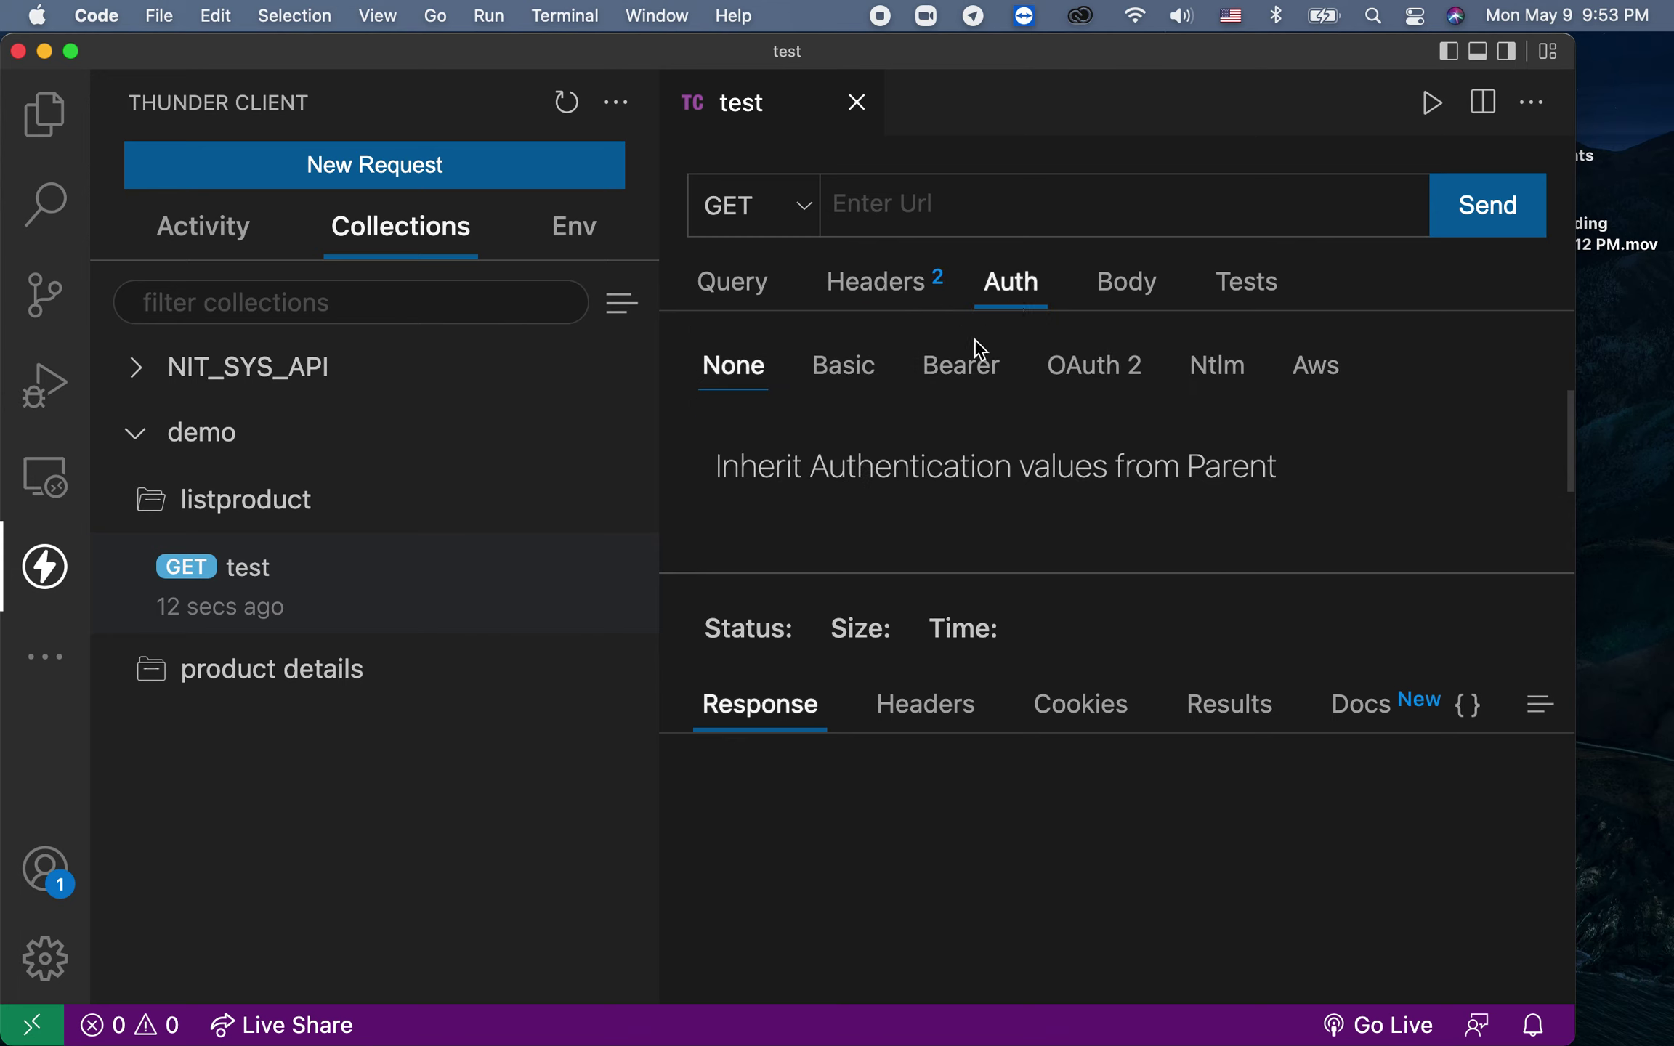
pyautogui.click(830, 373)
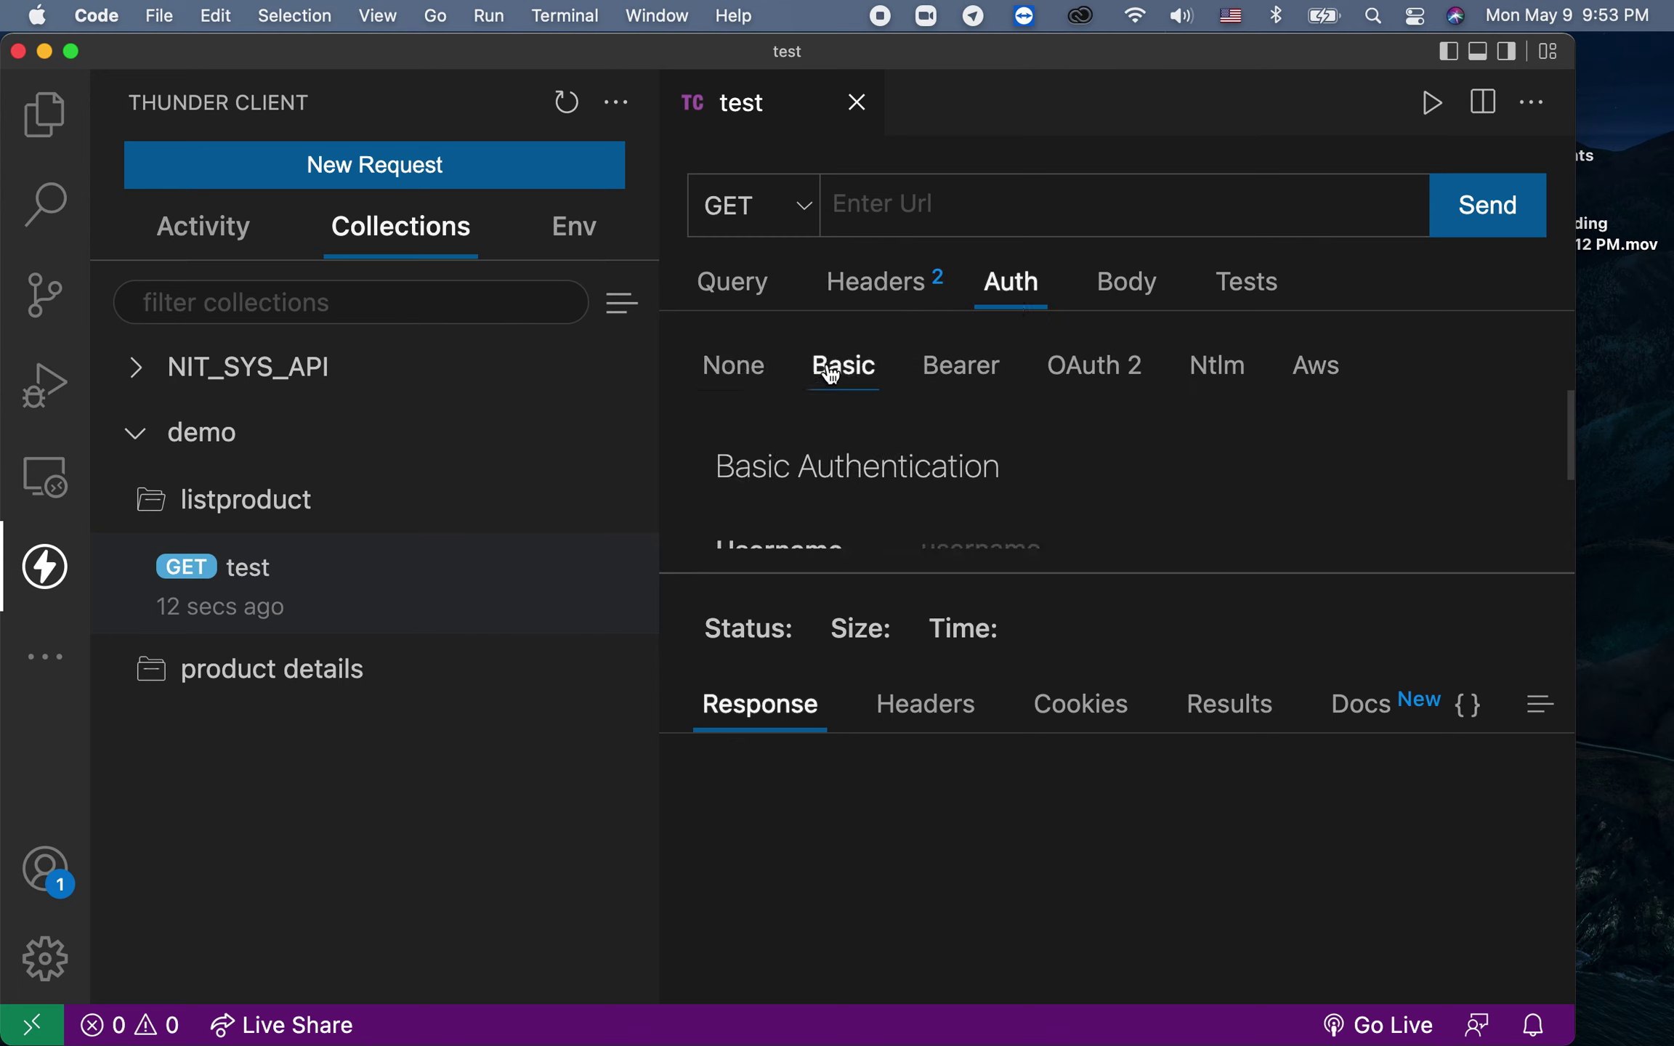
pyautogui.scroll(-3, 922, 456)
# Step: Enlarge the request area, try Bearer, OAuth 2 and NTLM auth, and settle on Bearer token
pyautogui.moveTo(945, 577); pyautogui.dragTo(968, 823)
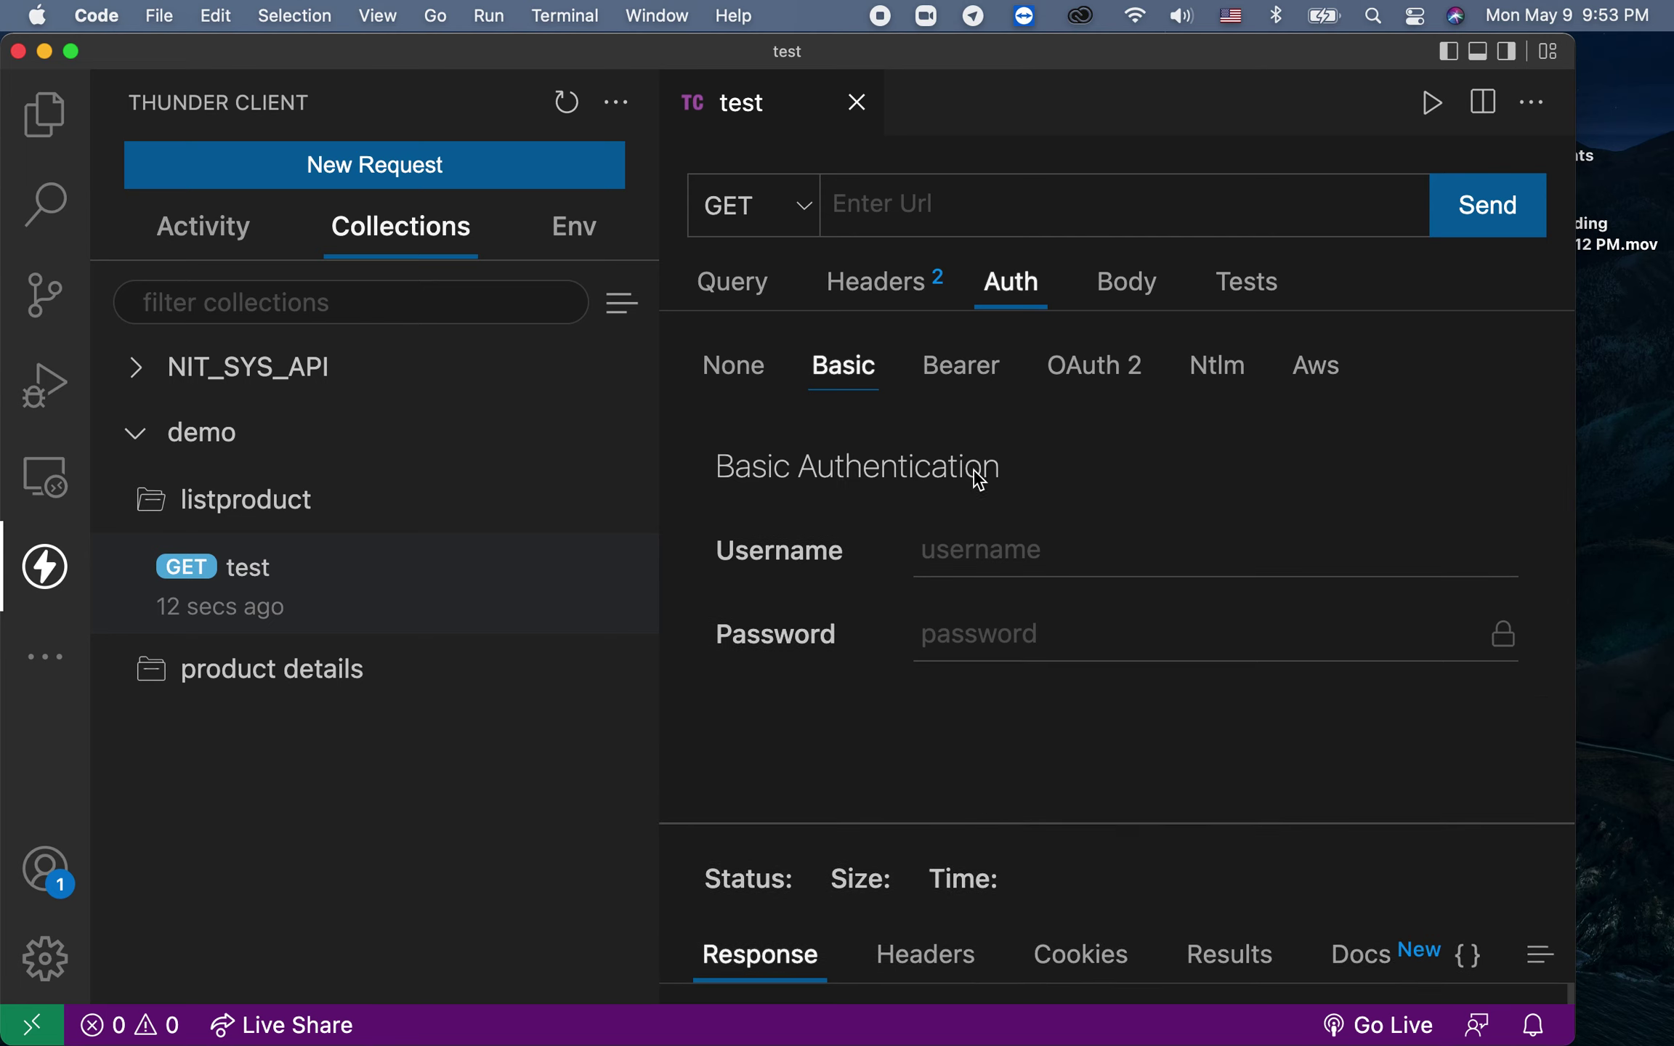
pyautogui.click(951, 364)
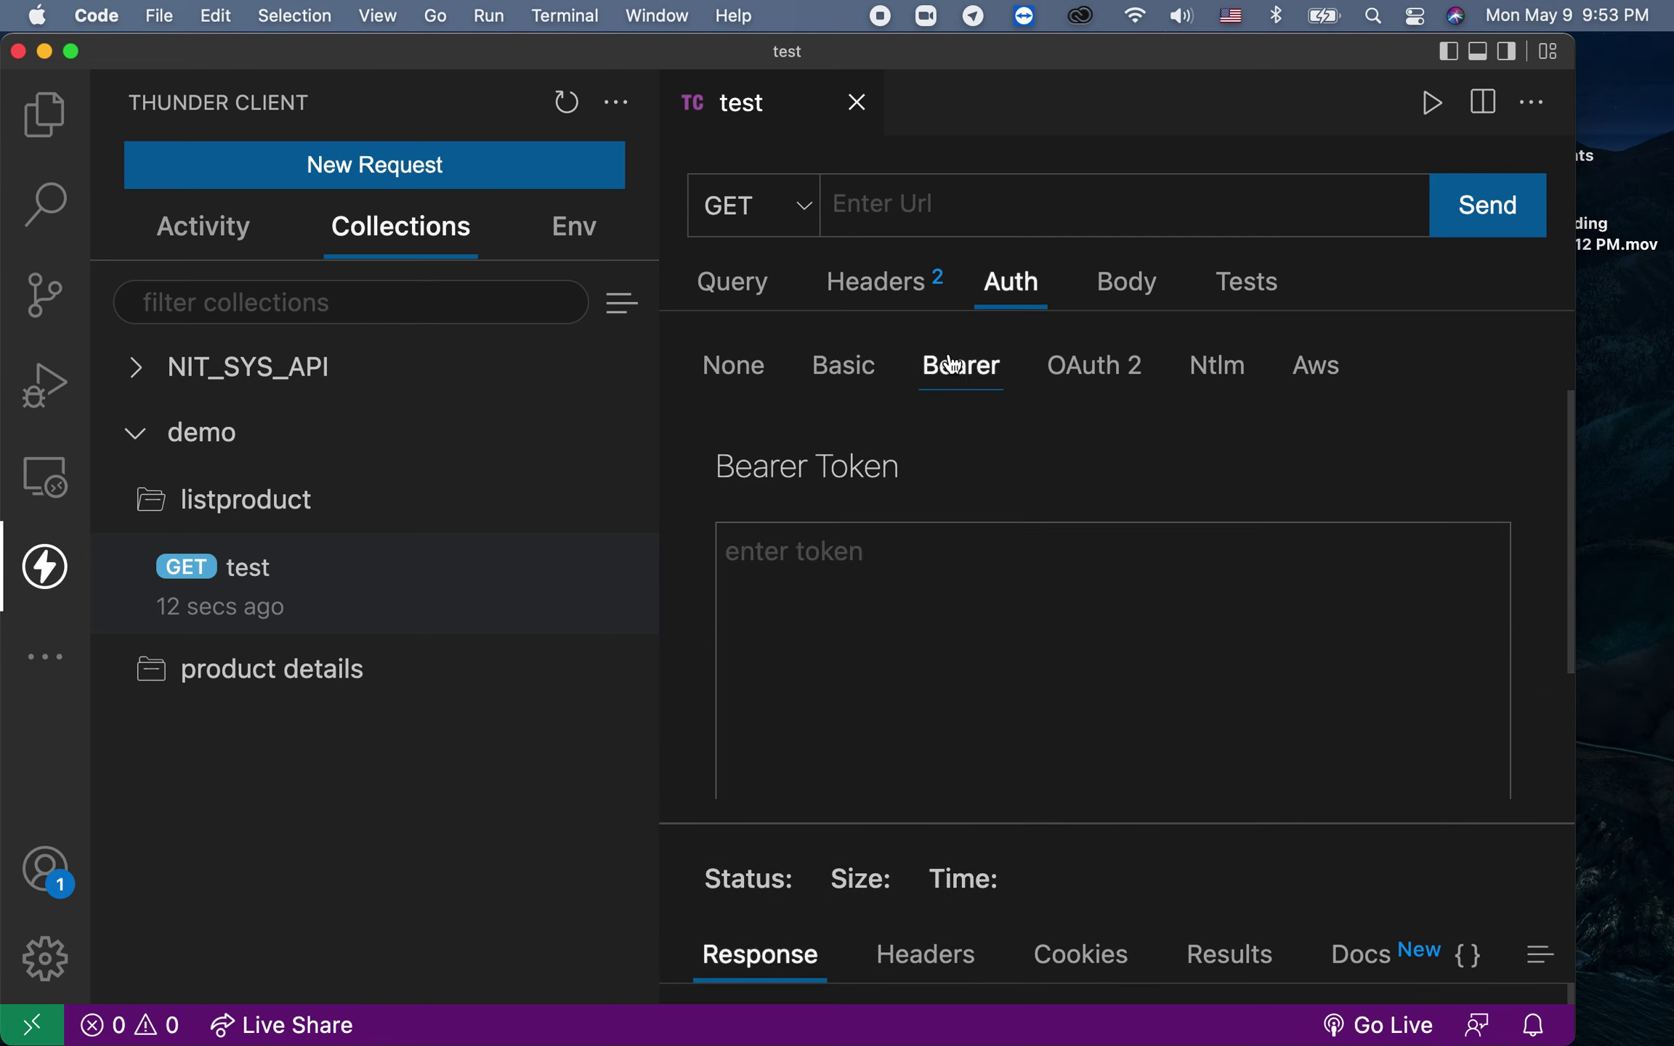
pyautogui.click(1112, 376)
pyautogui.click(1213, 378)
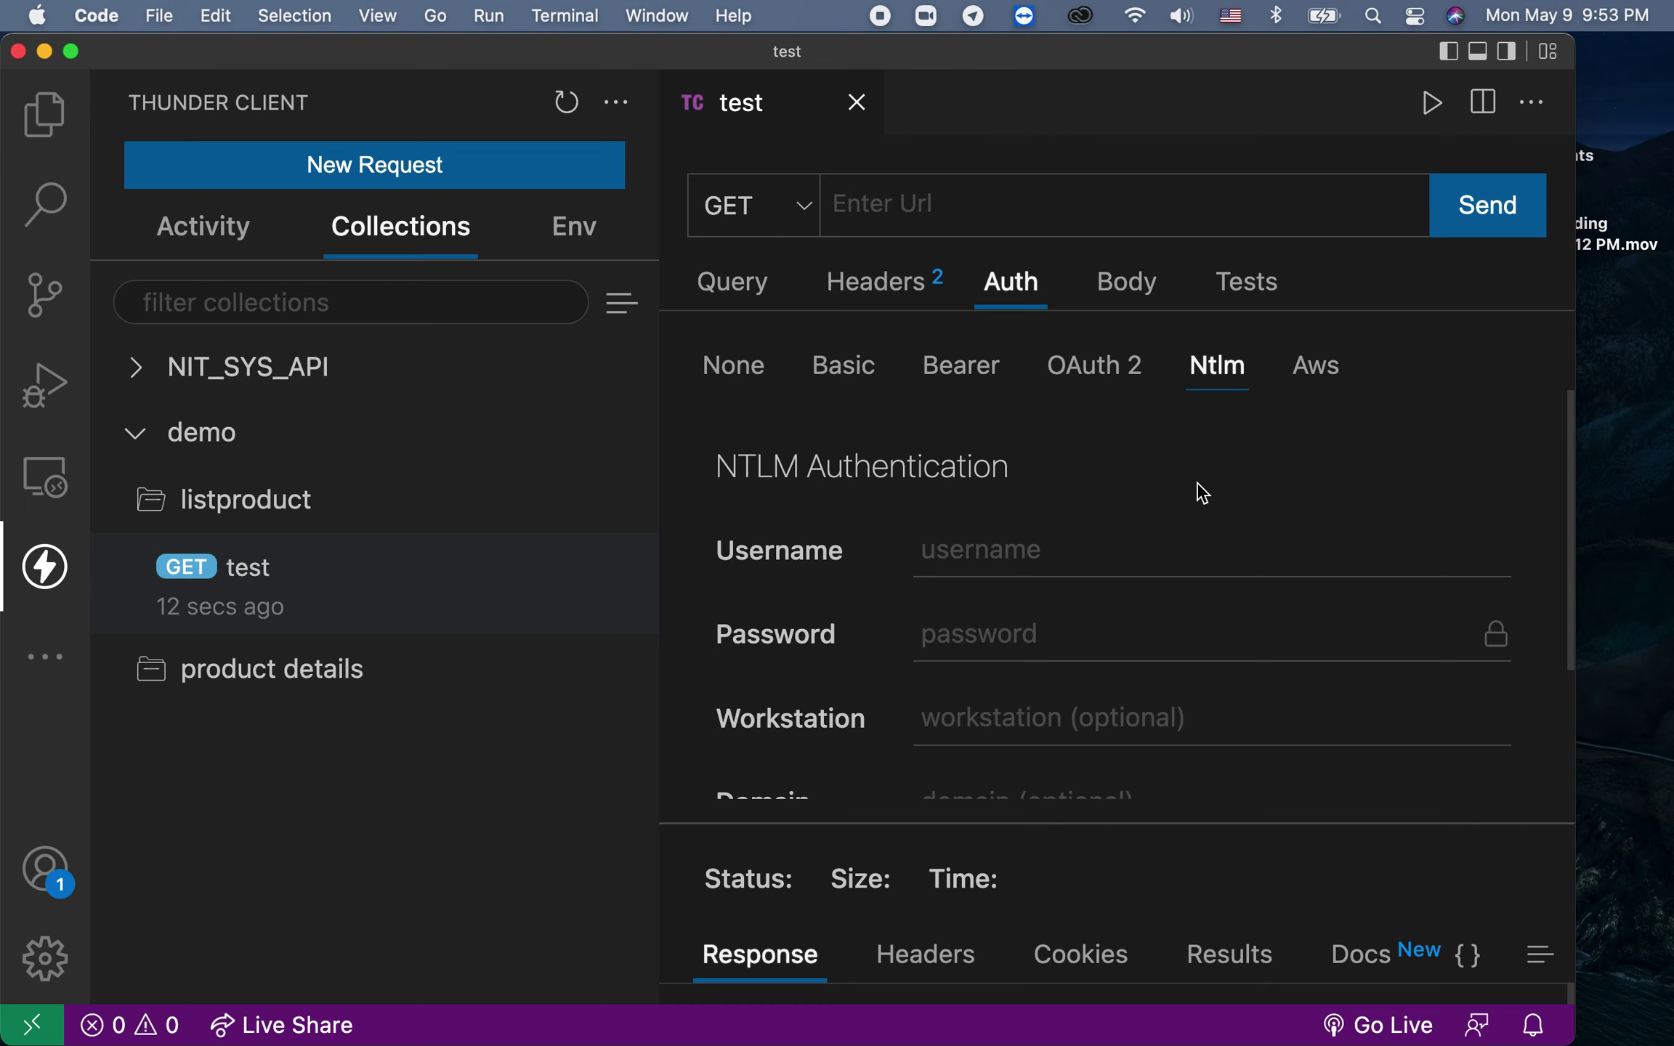
pyautogui.scroll(-3, 1203, 494)
pyautogui.scroll(3, 1203, 494)
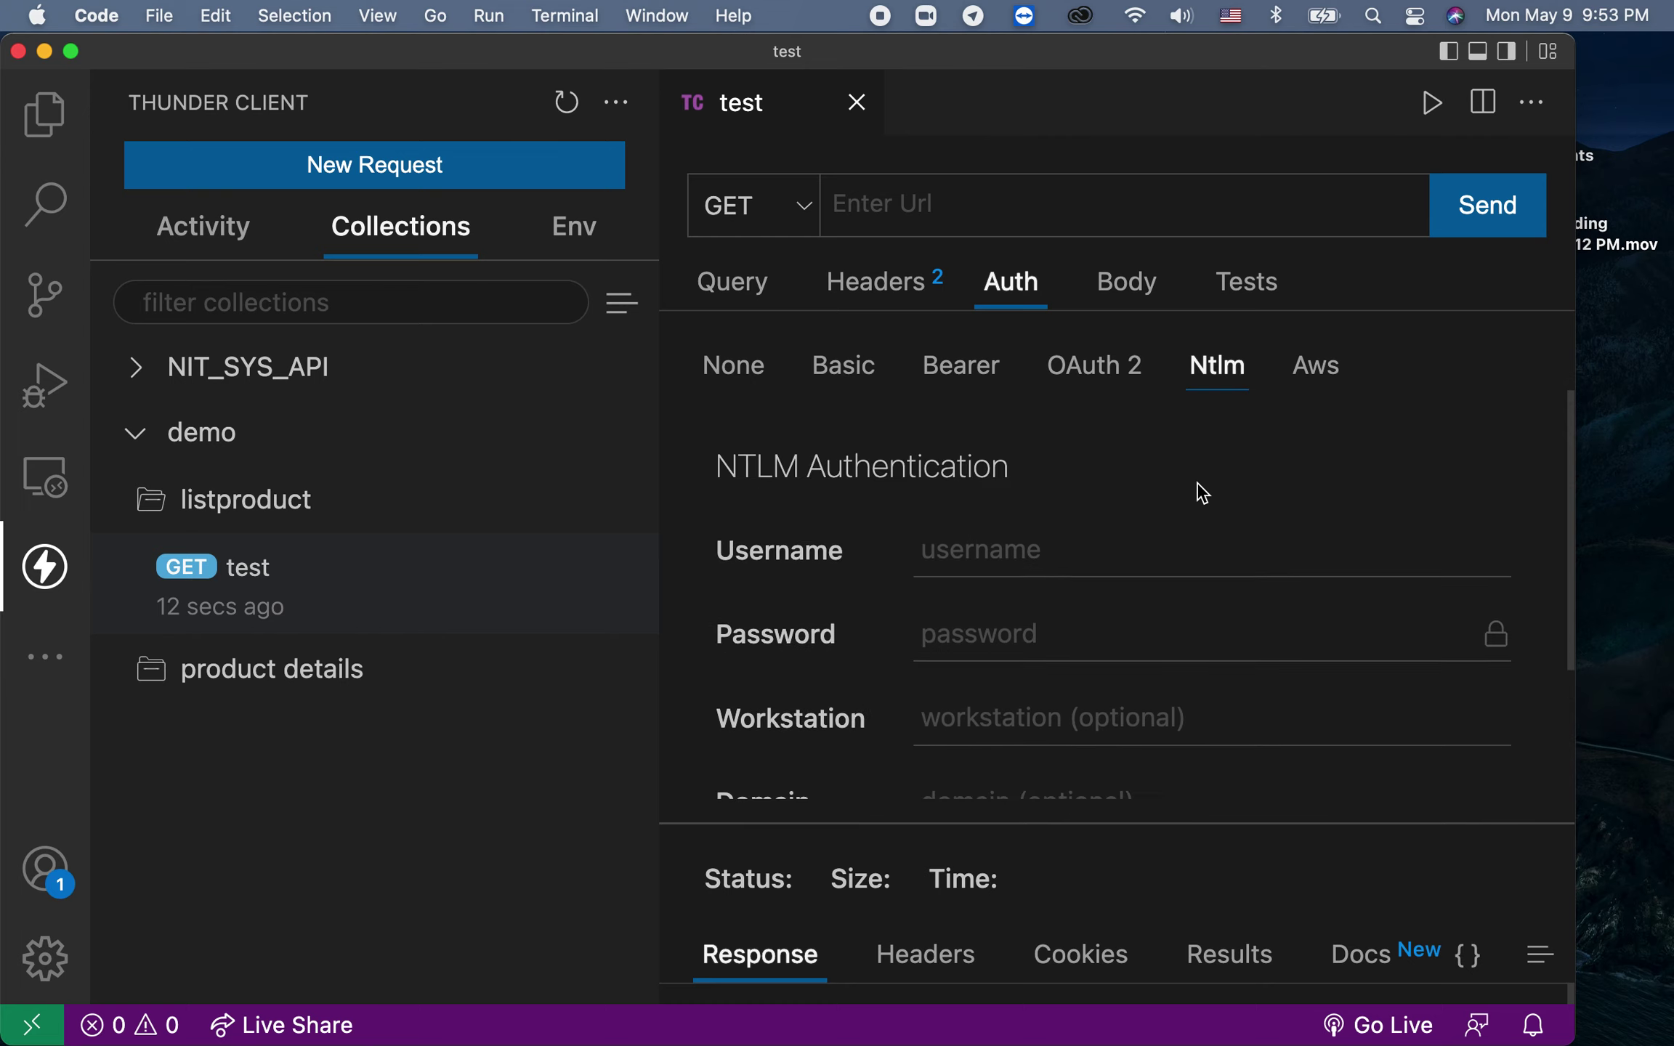
pyautogui.click(957, 371)
# Step: Cycle the body type through Json, Text, Form, Form-encode and Binary, ending on Graphql
pyautogui.click(1137, 298)
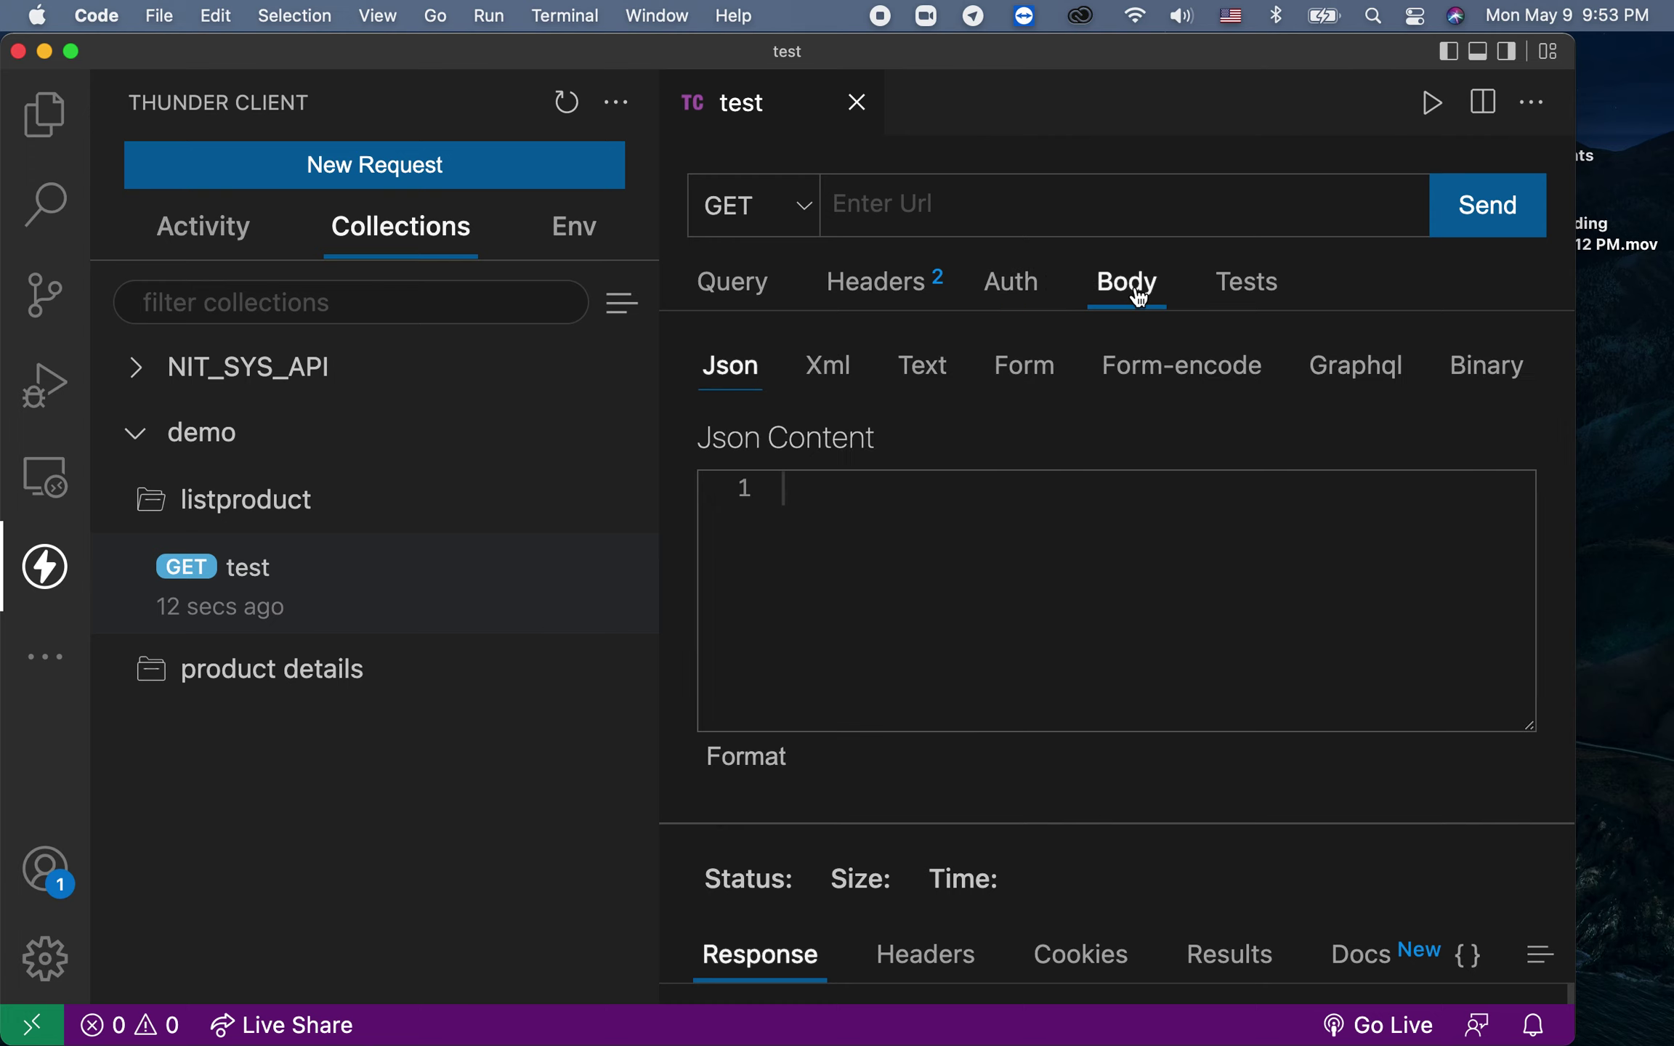
pyautogui.click(790, 483)
pyautogui.click(943, 370)
pyautogui.click(1027, 380)
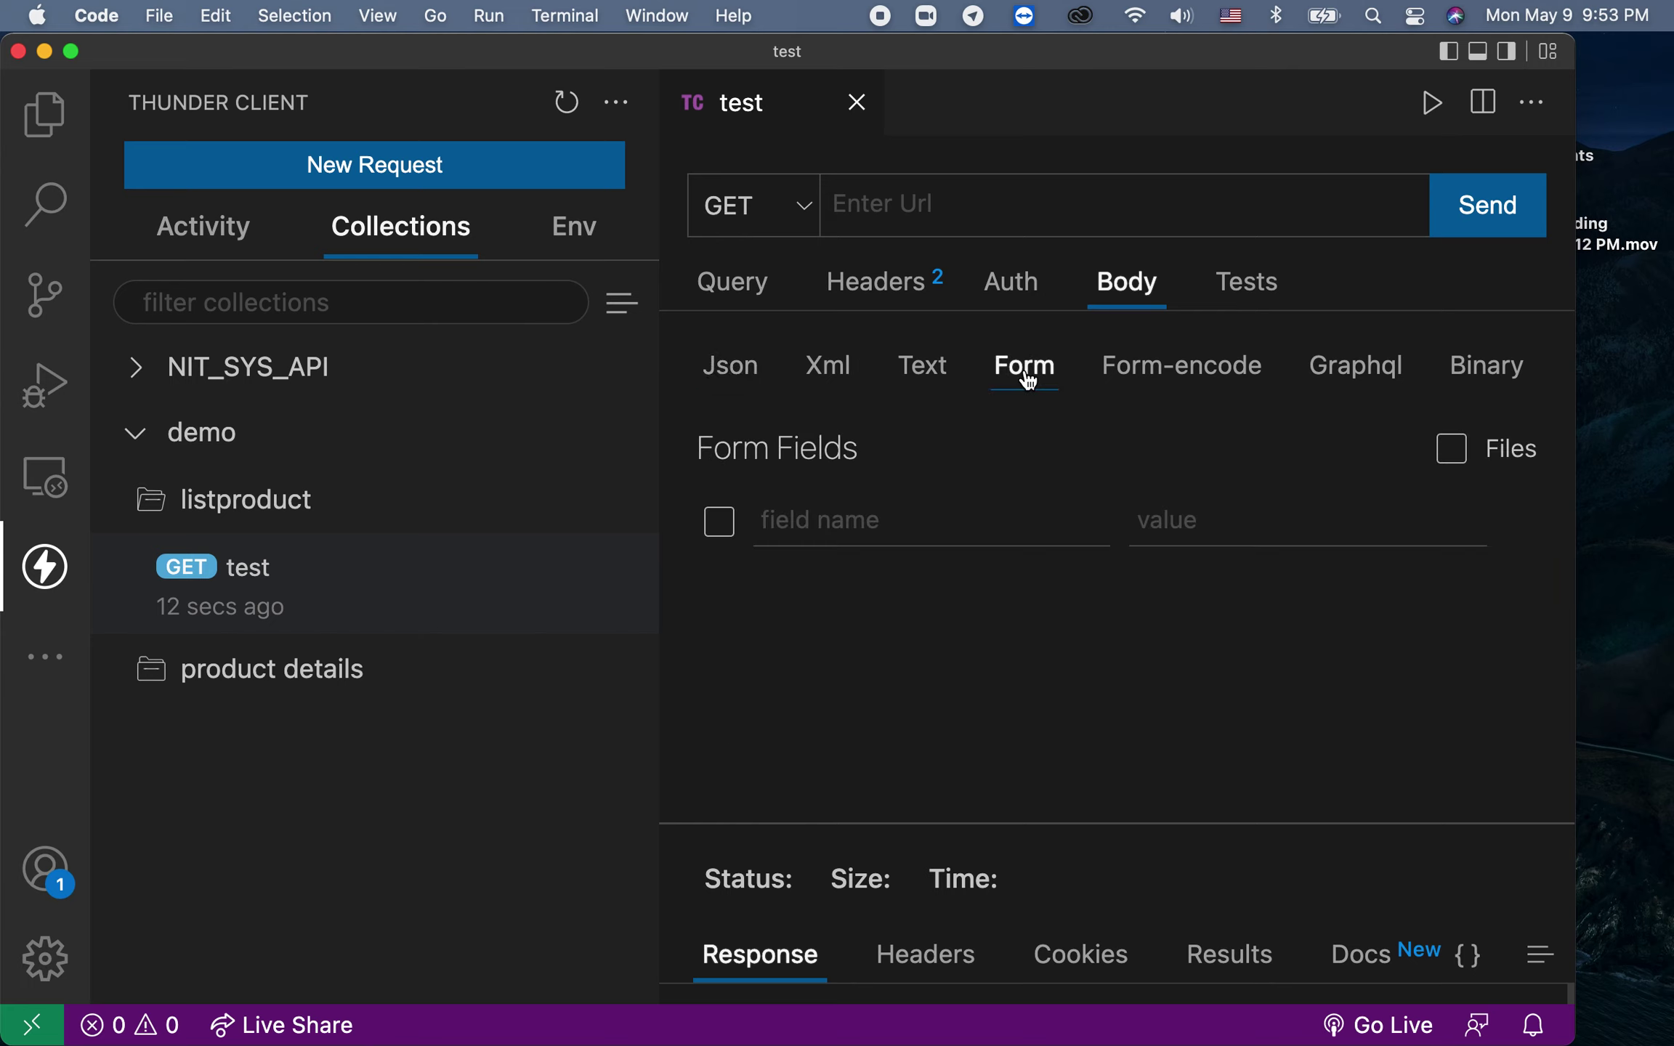
pyautogui.click(1185, 367)
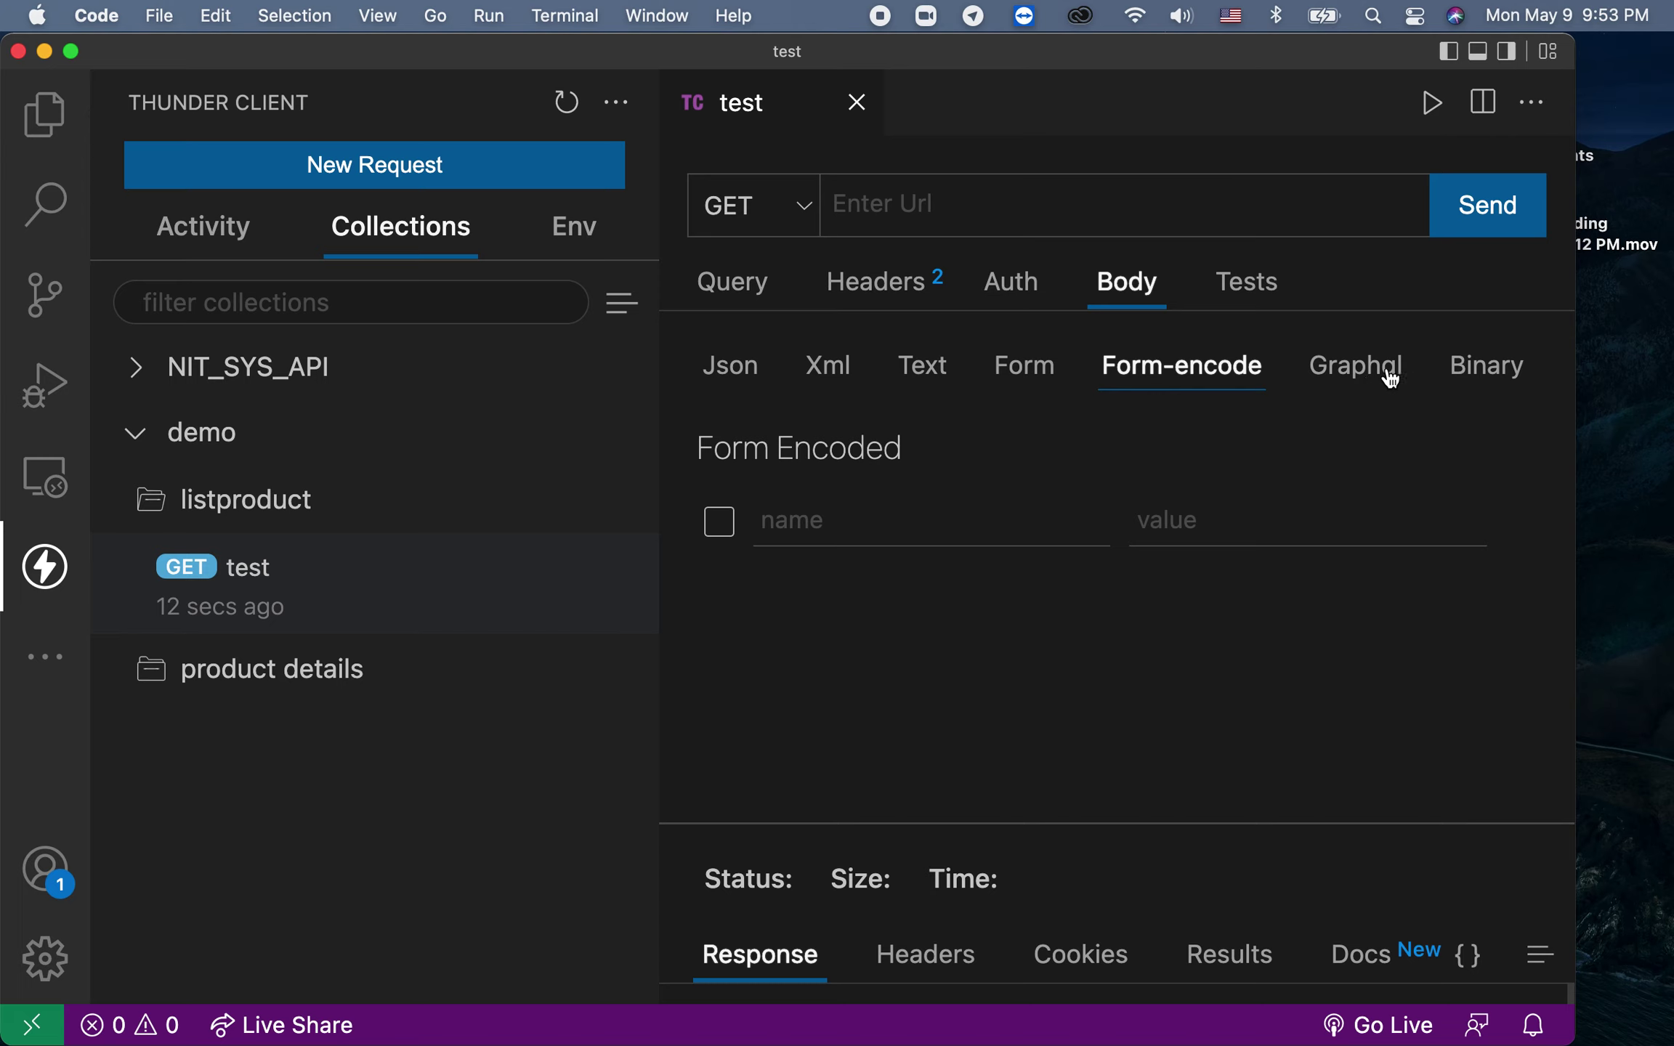
pyautogui.click(1489, 374)
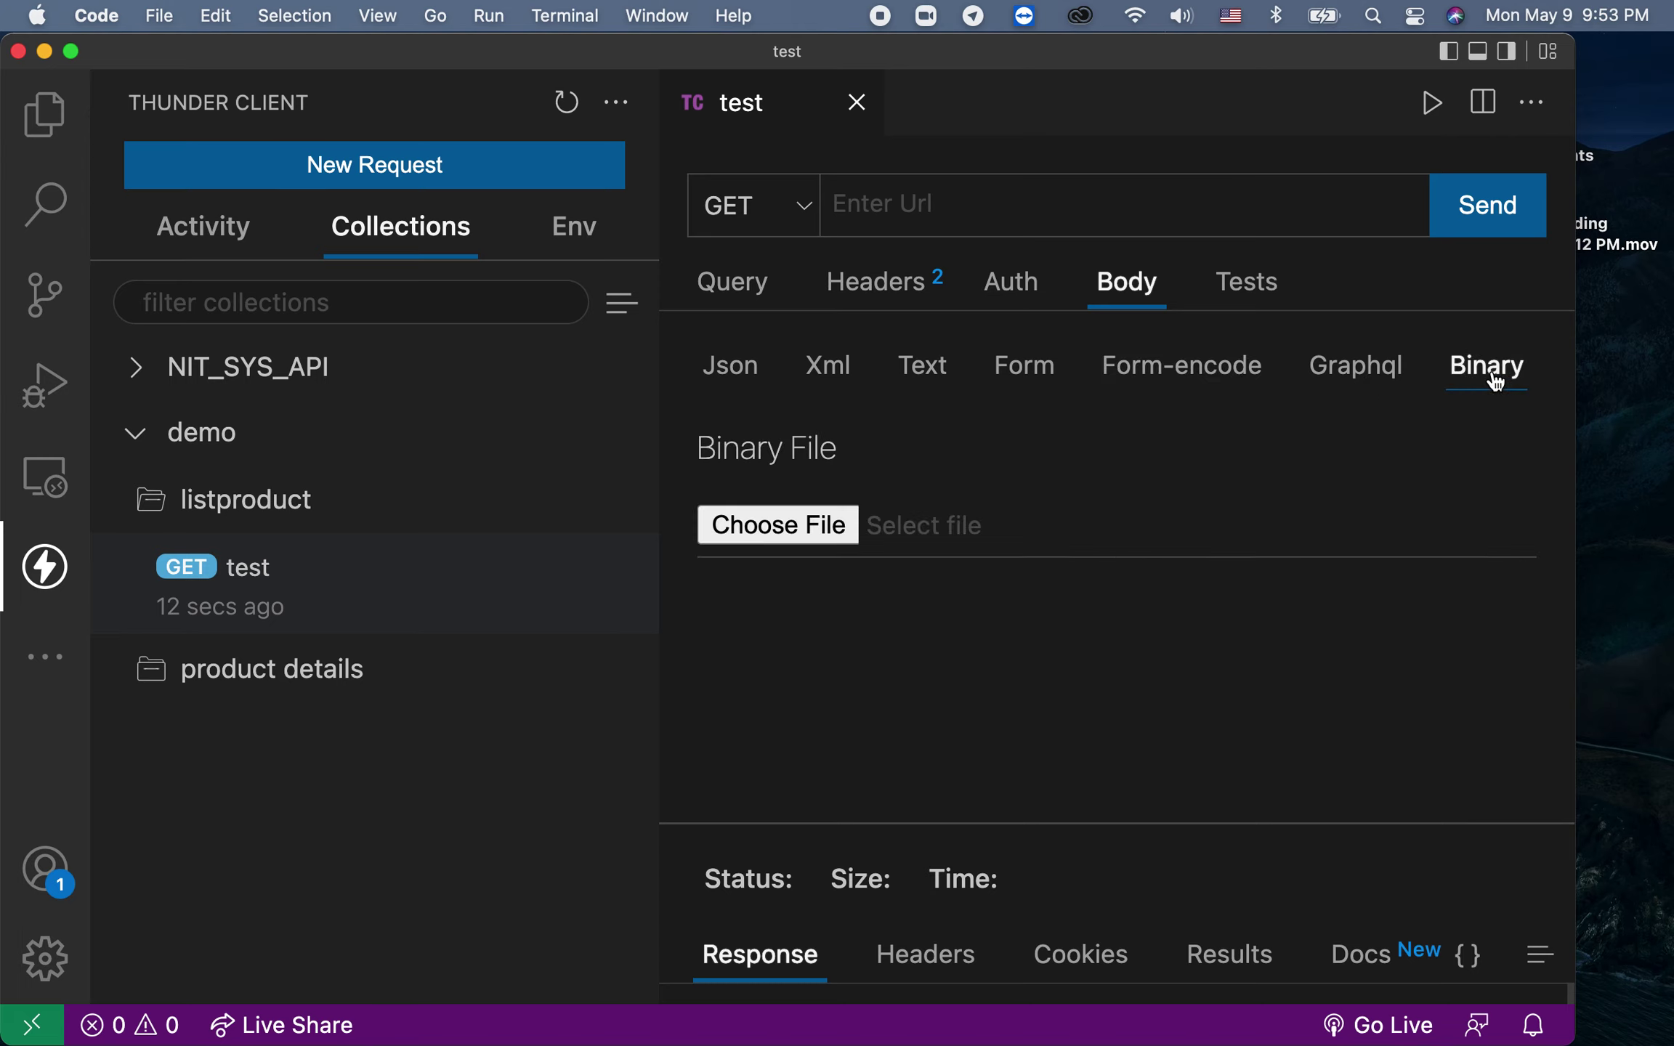
pyautogui.click(1180, 377)
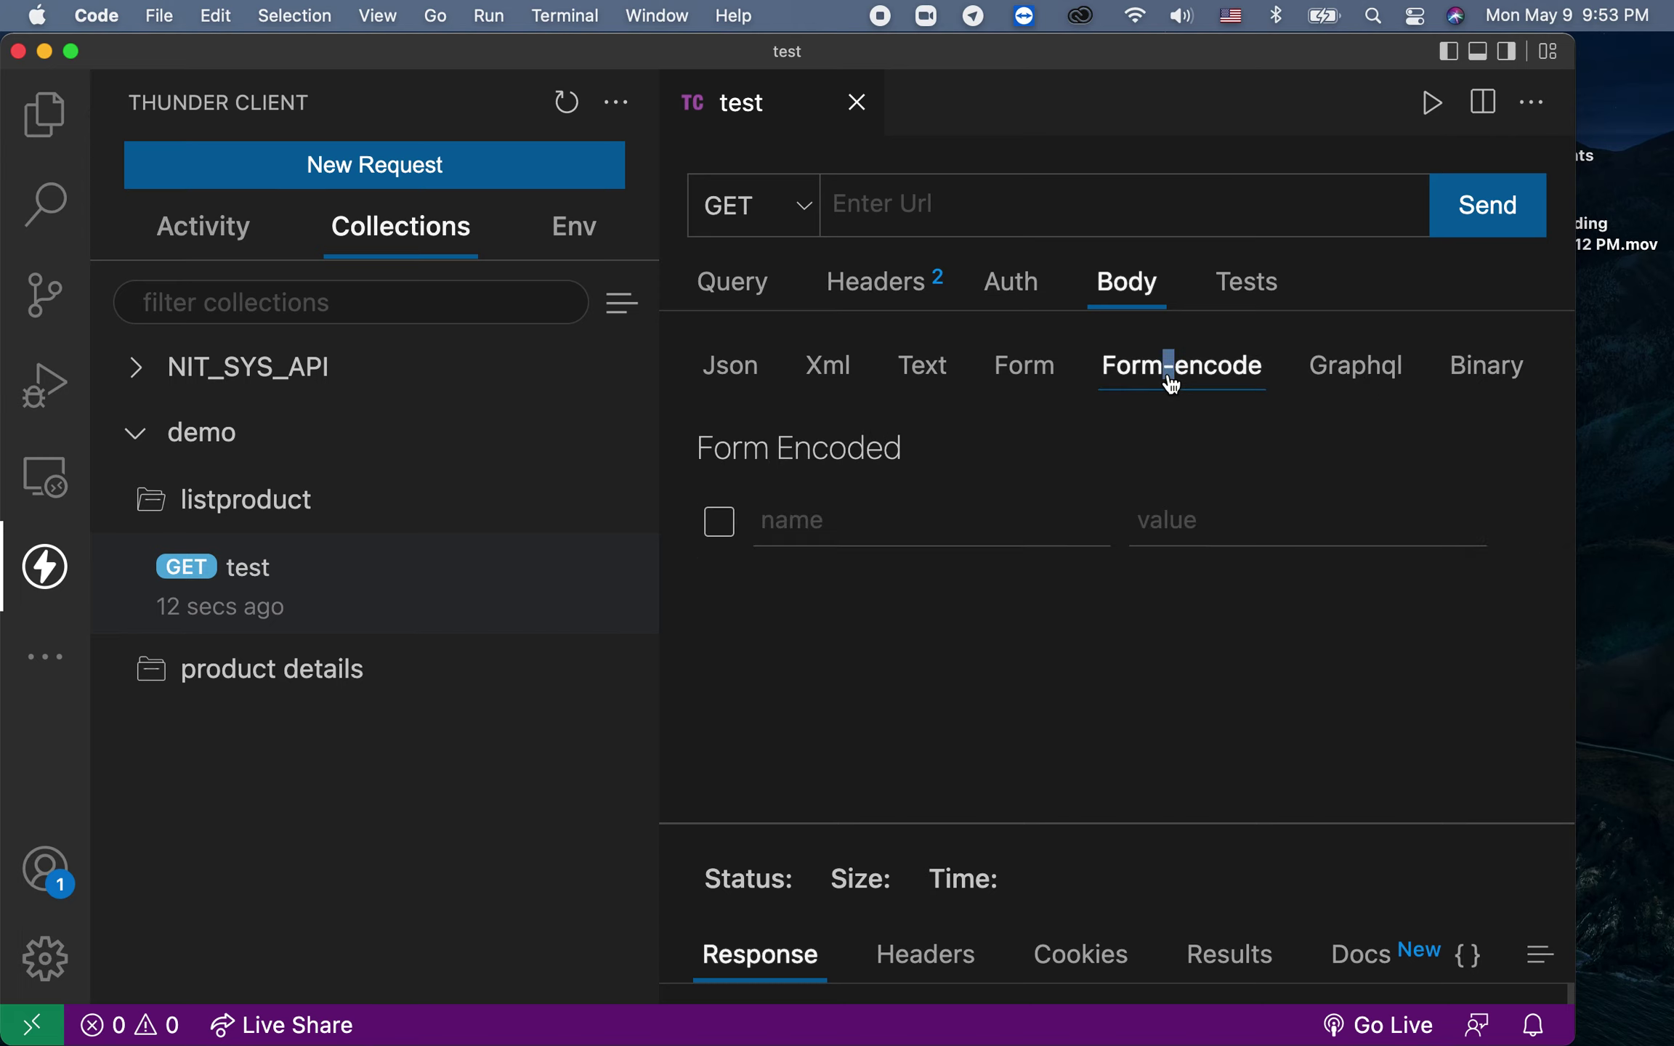
pyautogui.click(1043, 366)
pyautogui.click(1145, 371)
pyautogui.click(1313, 350)
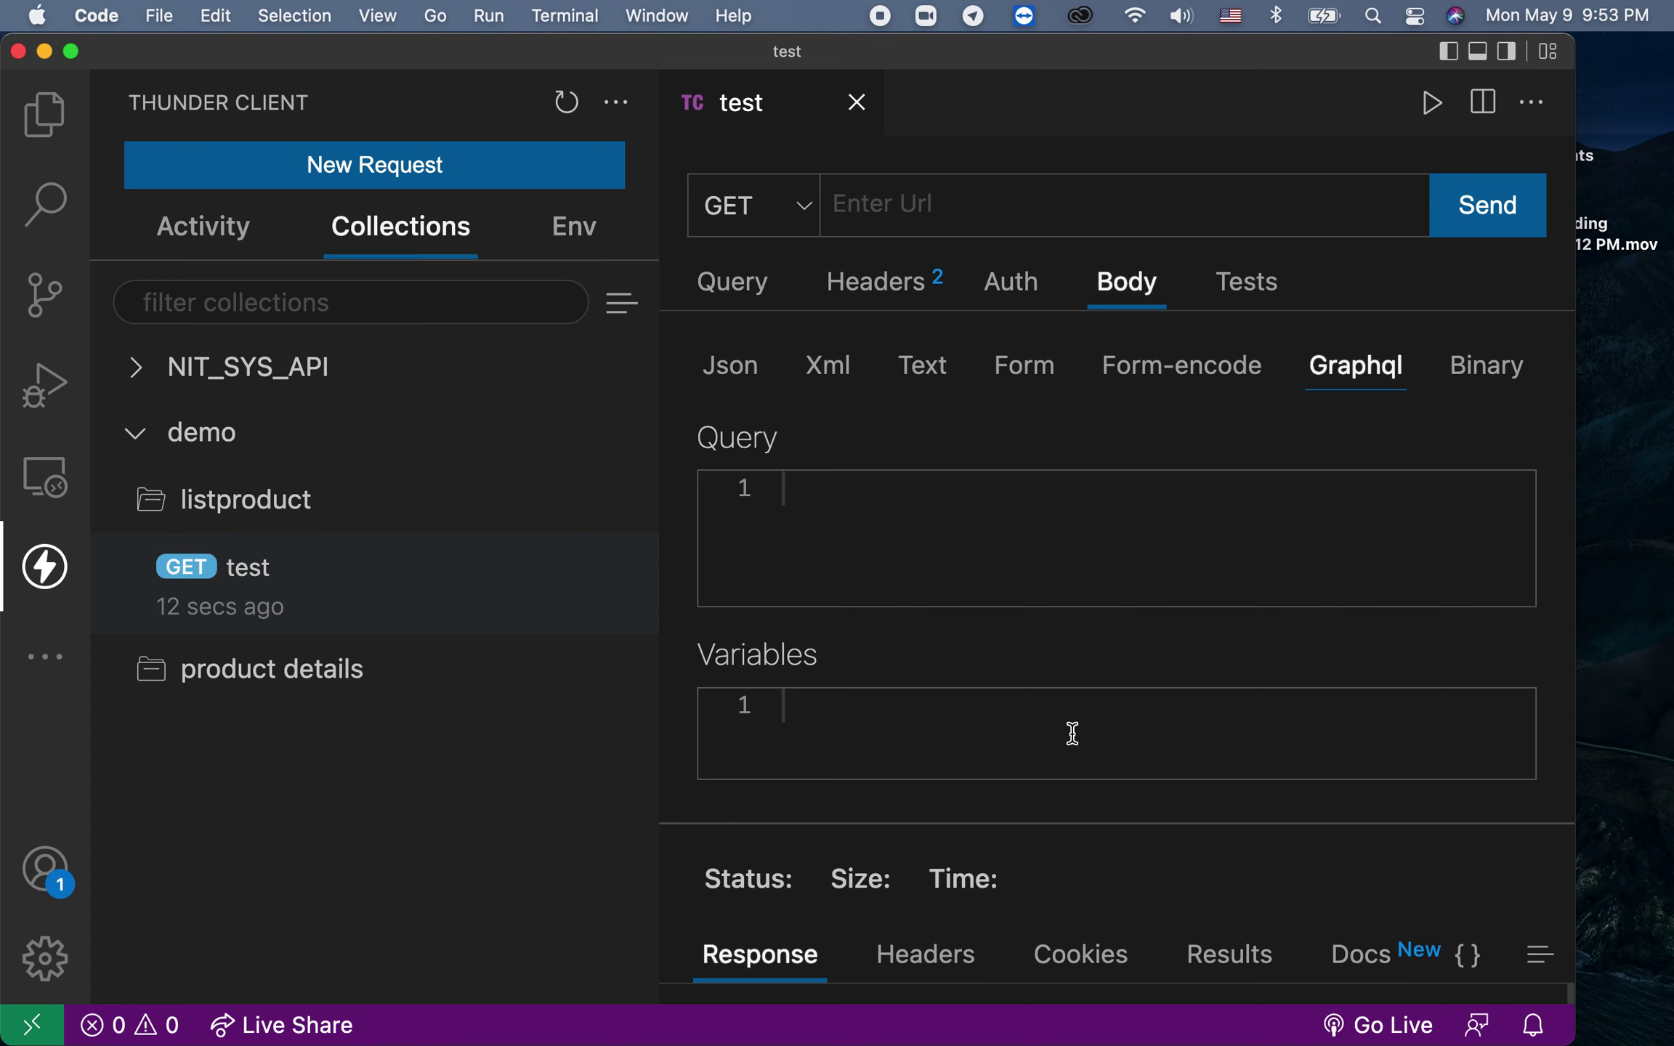
# Step: Zoom out, open NIT_SYS_API's student list request, select its whole URL, and close that tab
pyautogui.press('super+minus')
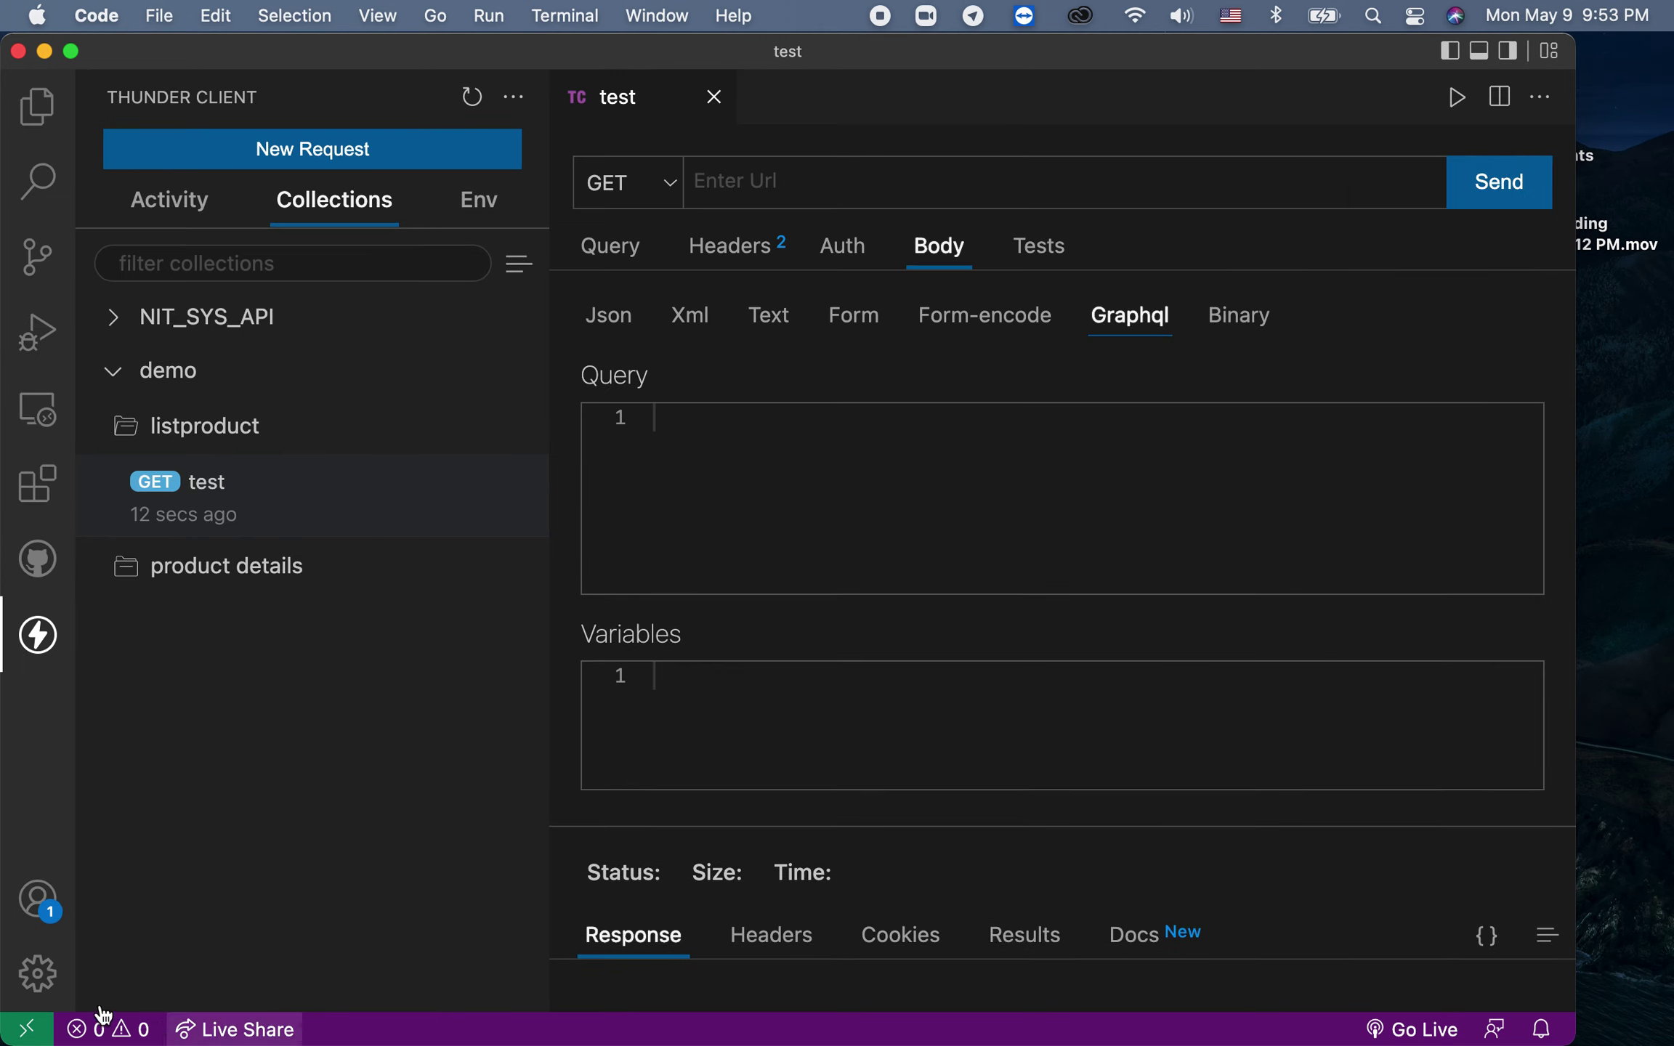
pyautogui.click(118, 331)
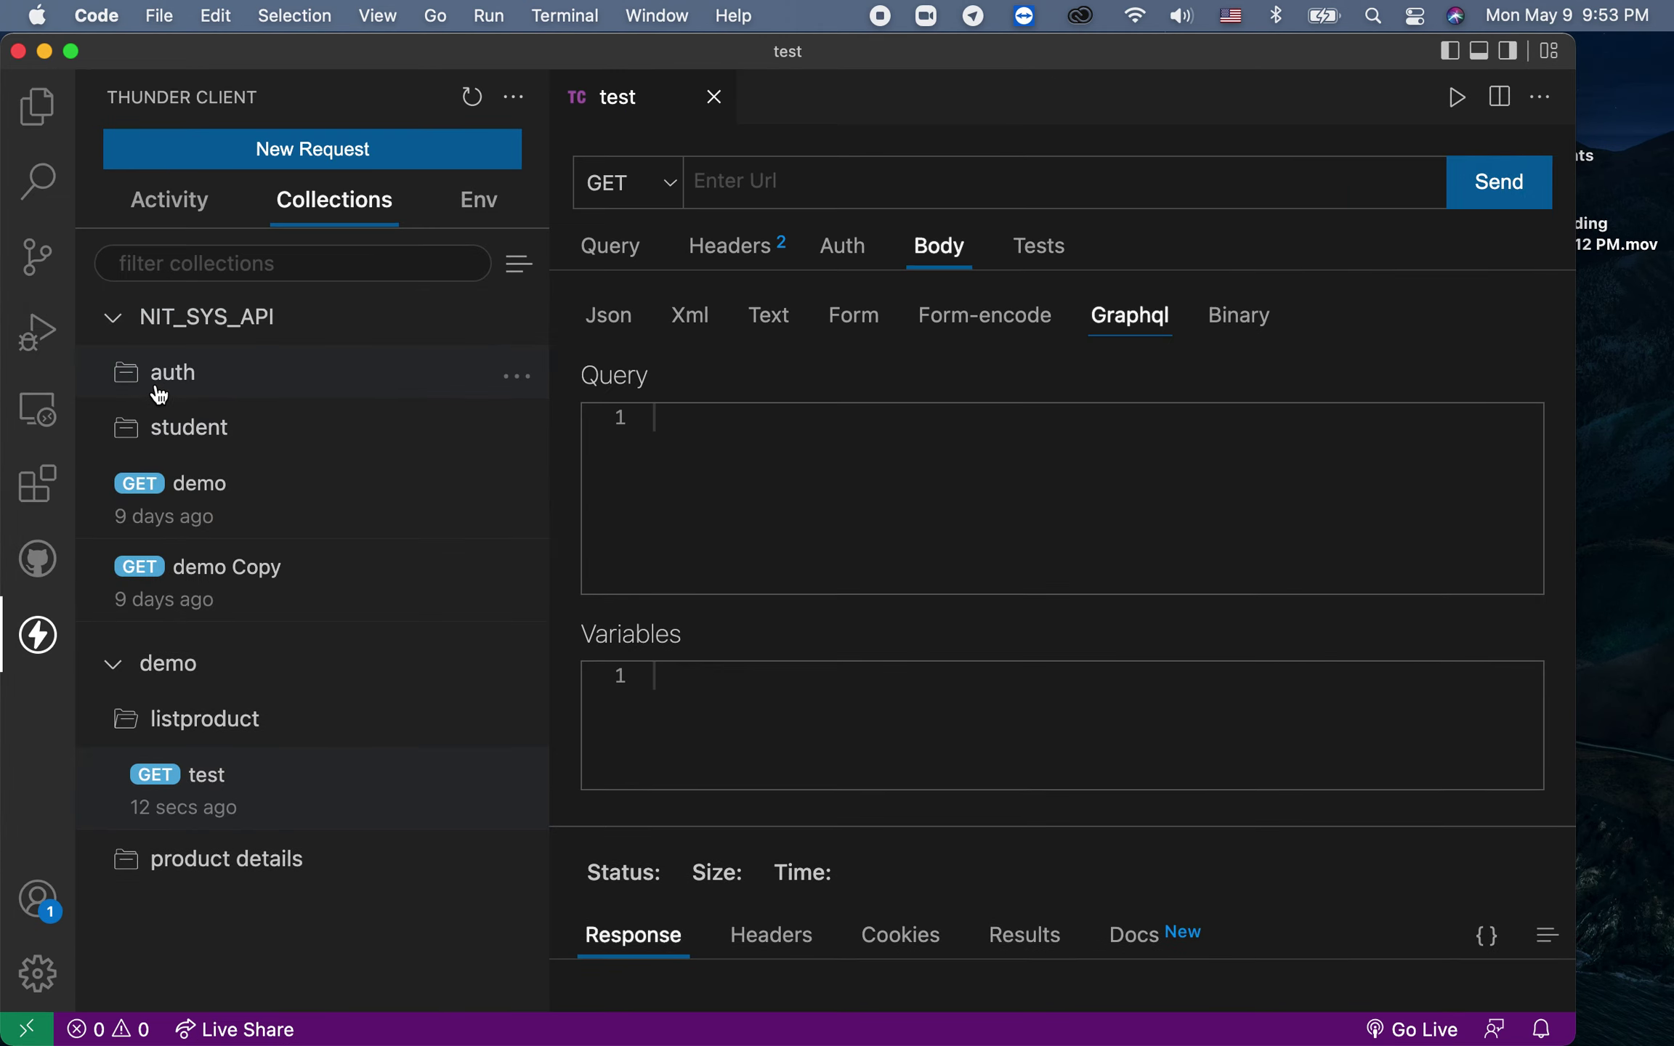
pyautogui.click(216, 436)
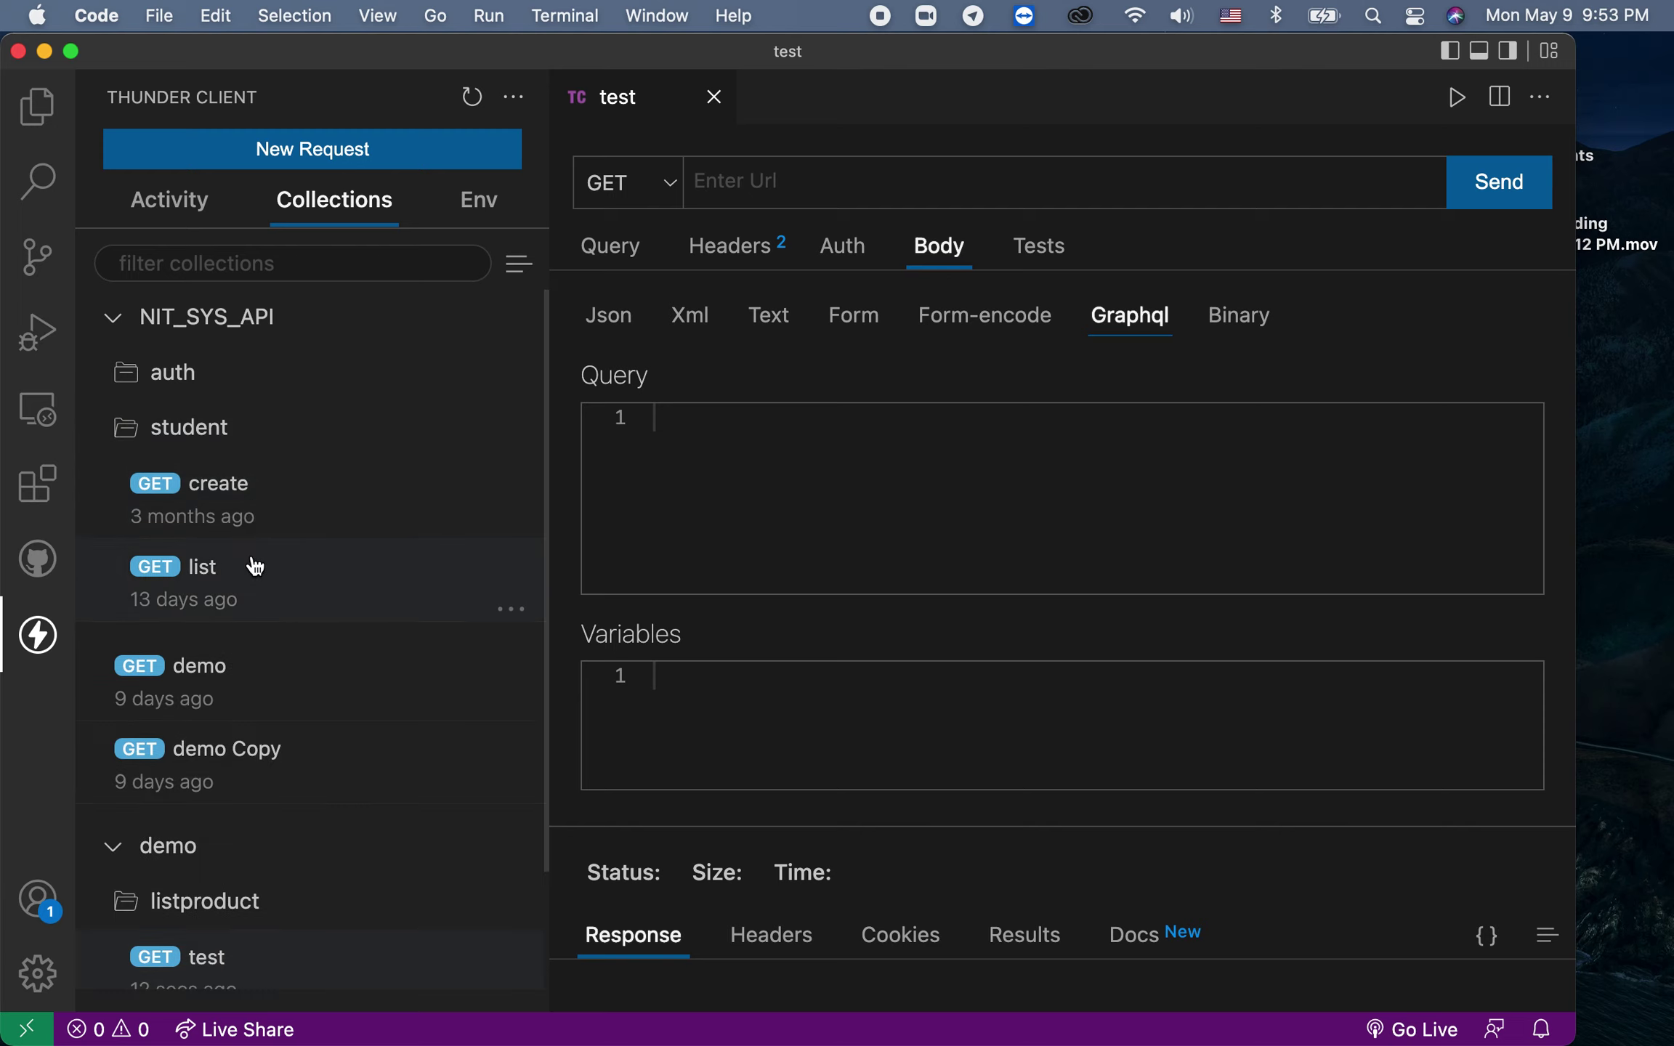
pyautogui.click(258, 581)
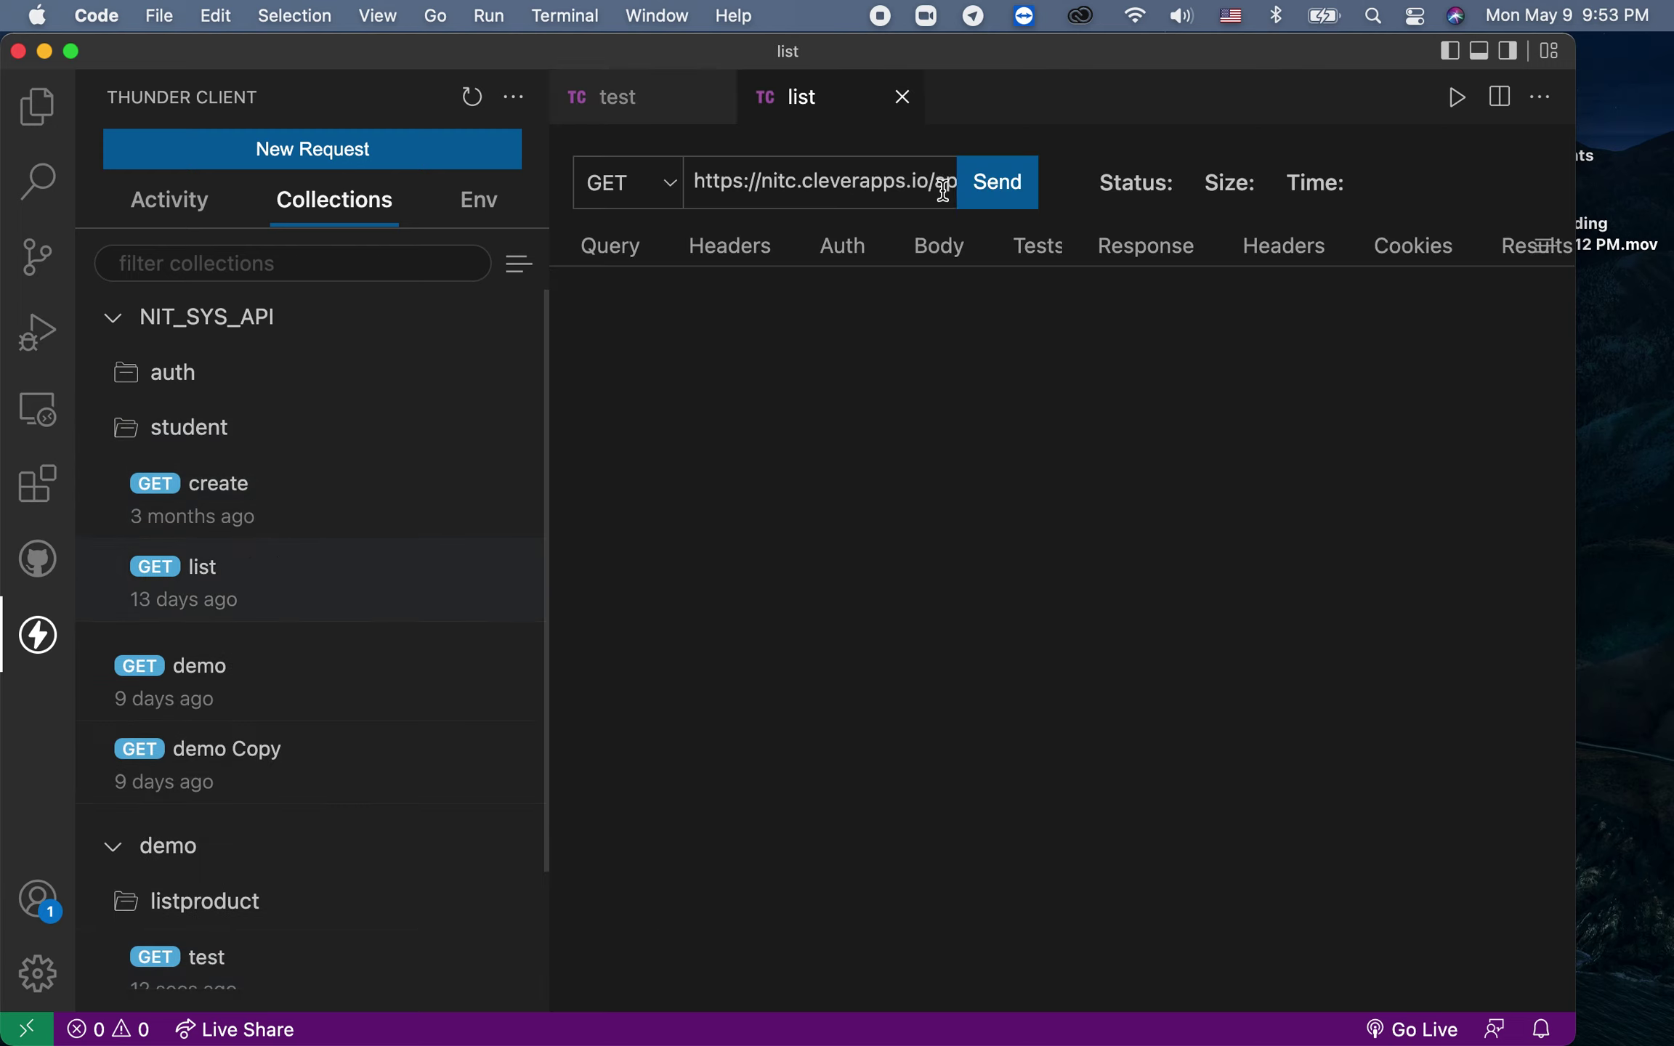
pyautogui.click(901, 189)
pyautogui.press('super+a')
pyautogui.press('super+c')
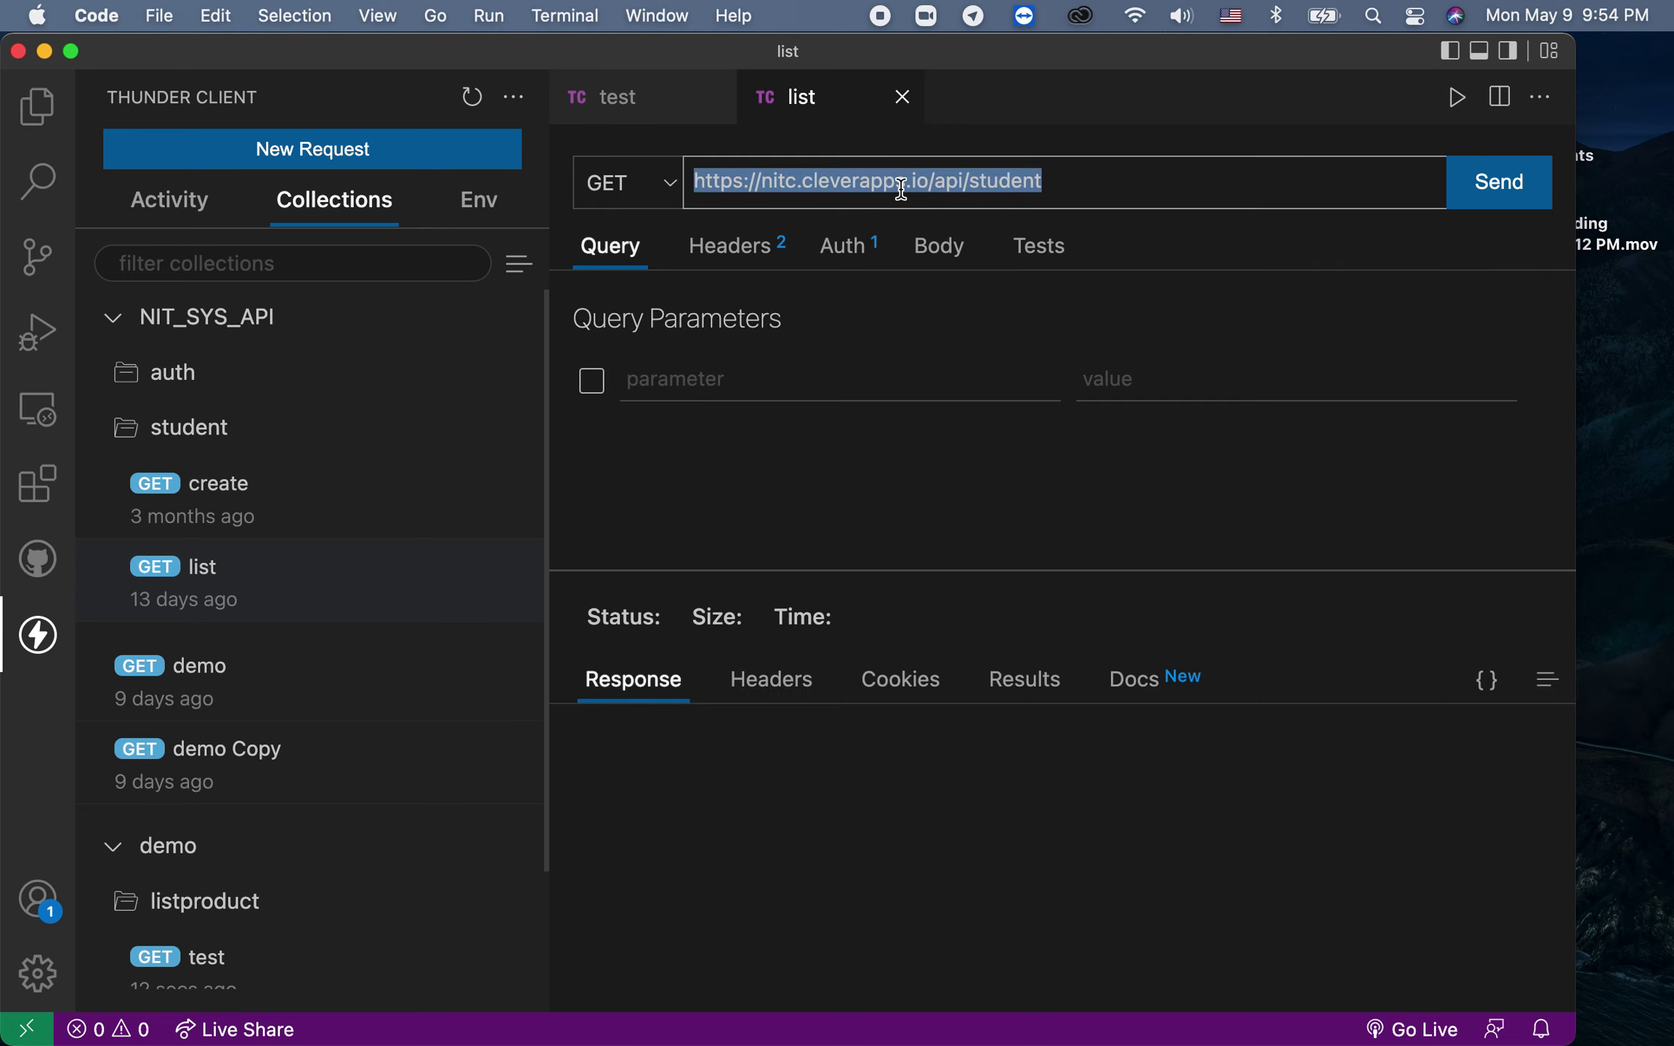
pyautogui.click(903, 97)
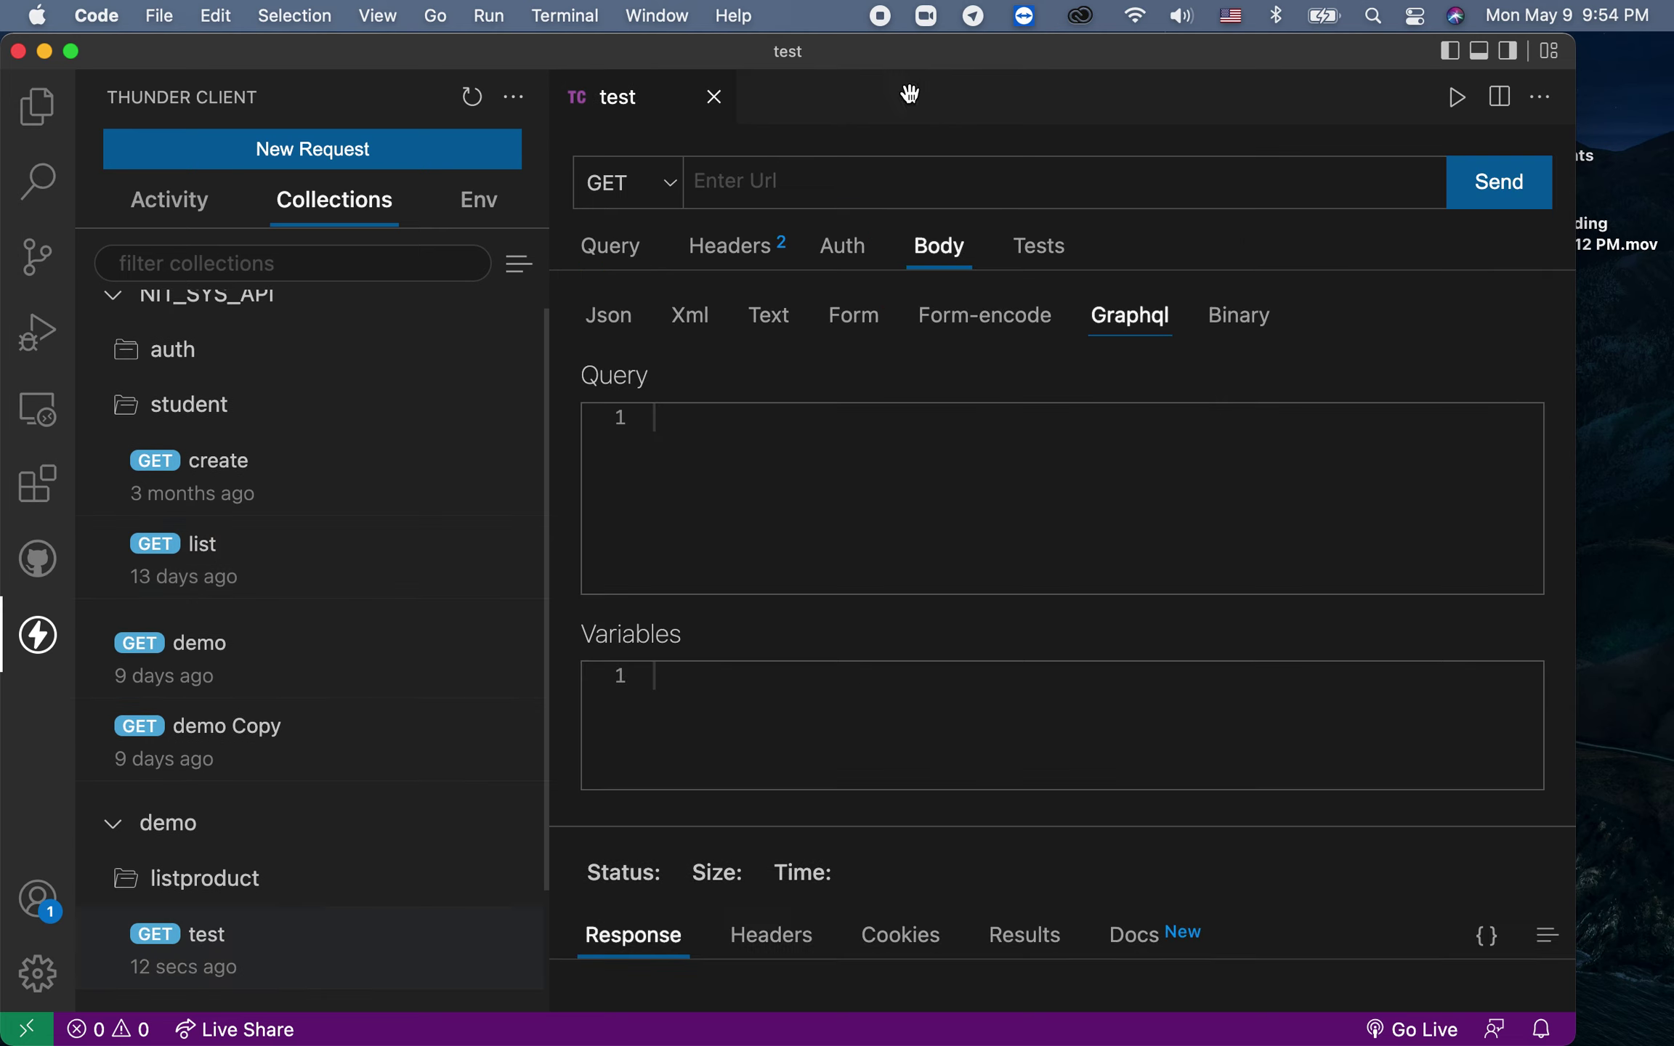
pyautogui.click(738, 186)
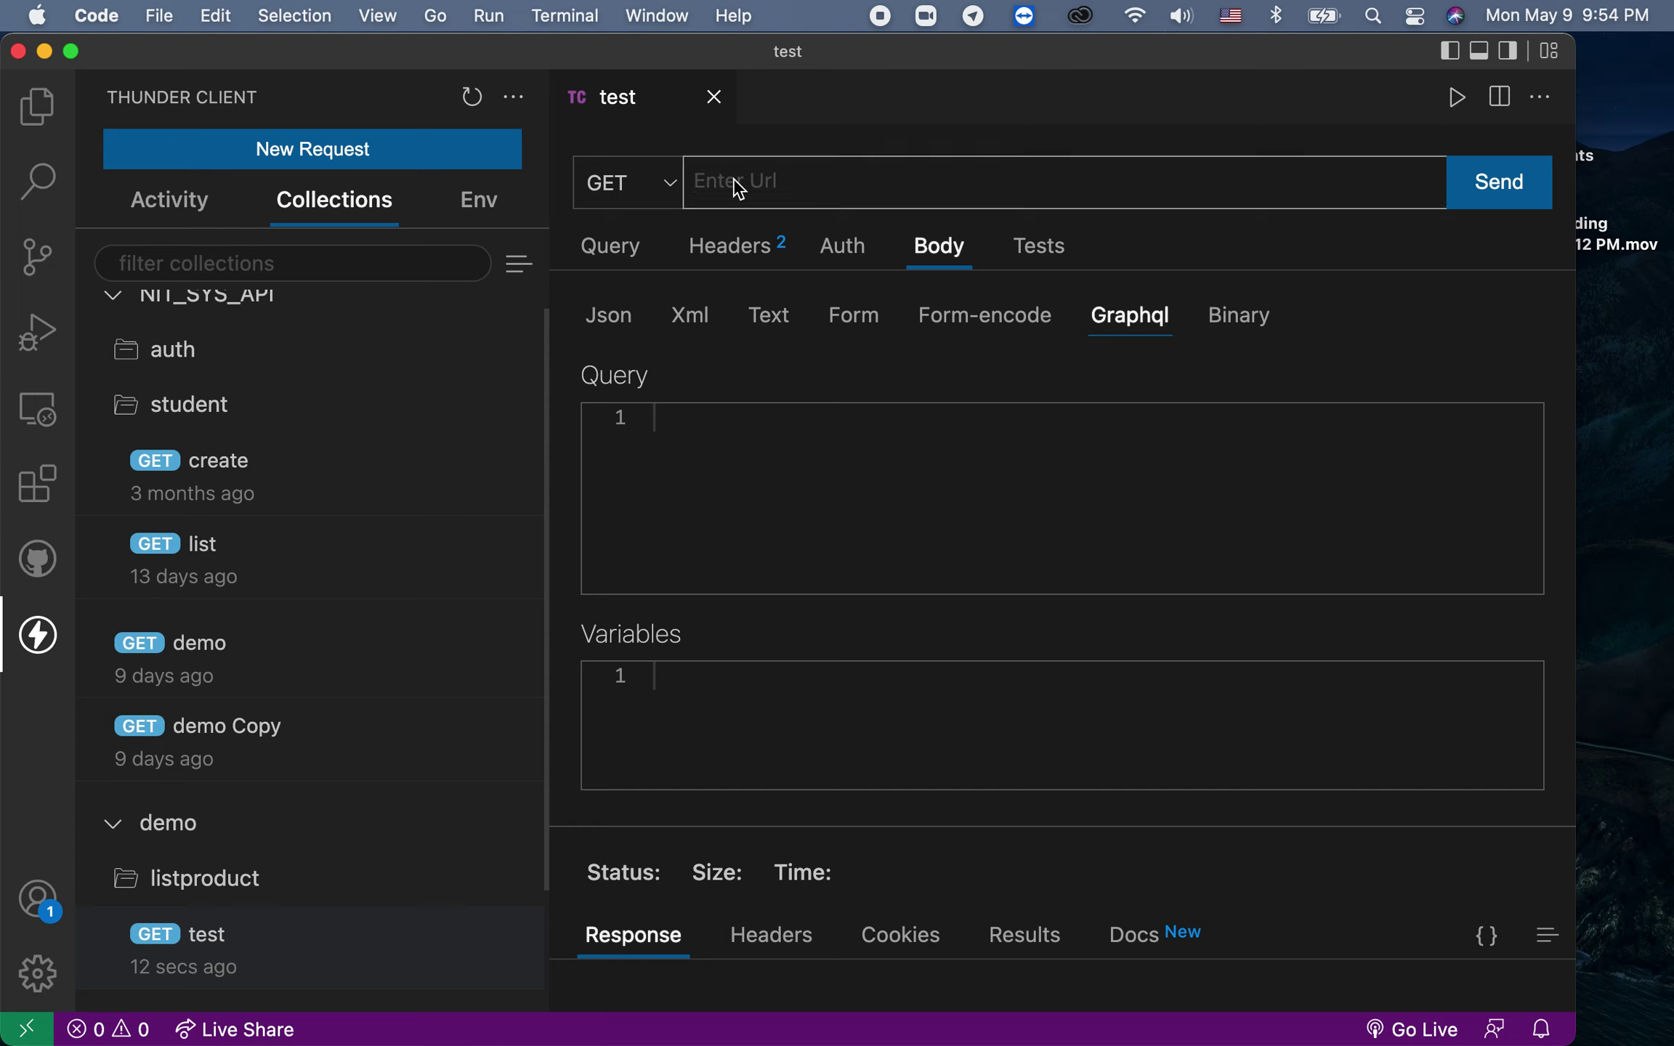
pyautogui.press('super+v')
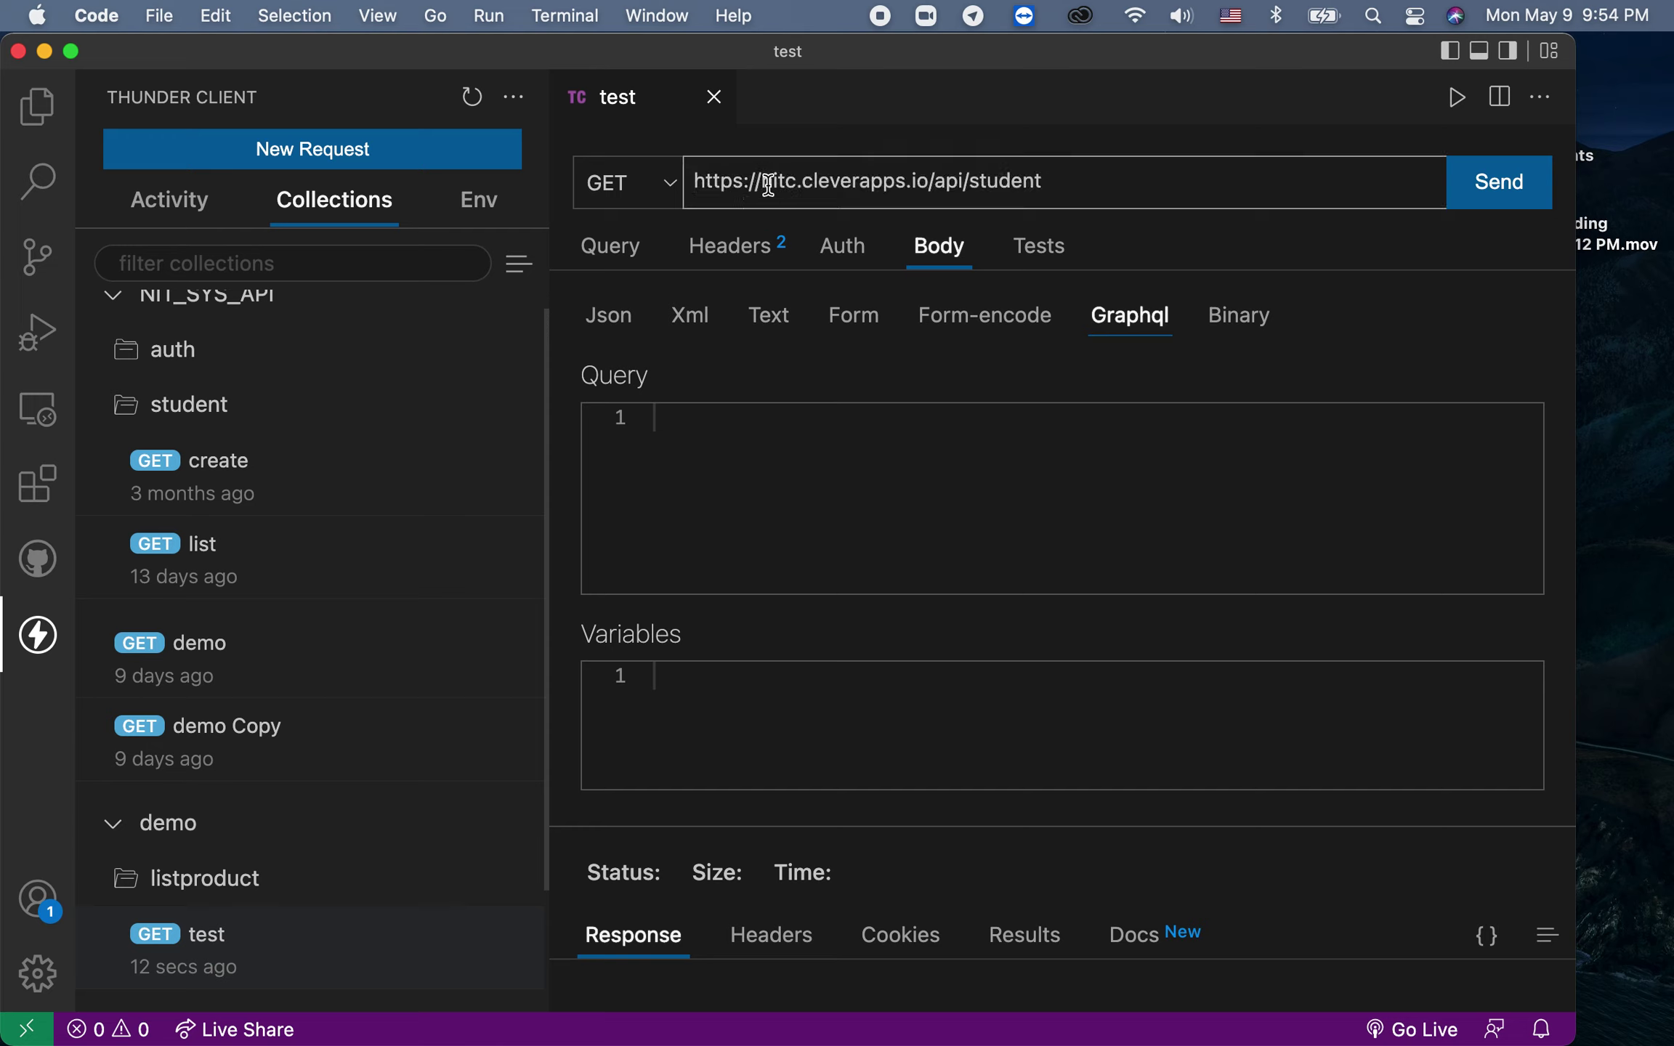
pyautogui.moveTo(772, 181); pyautogui.dragTo(949, 180)
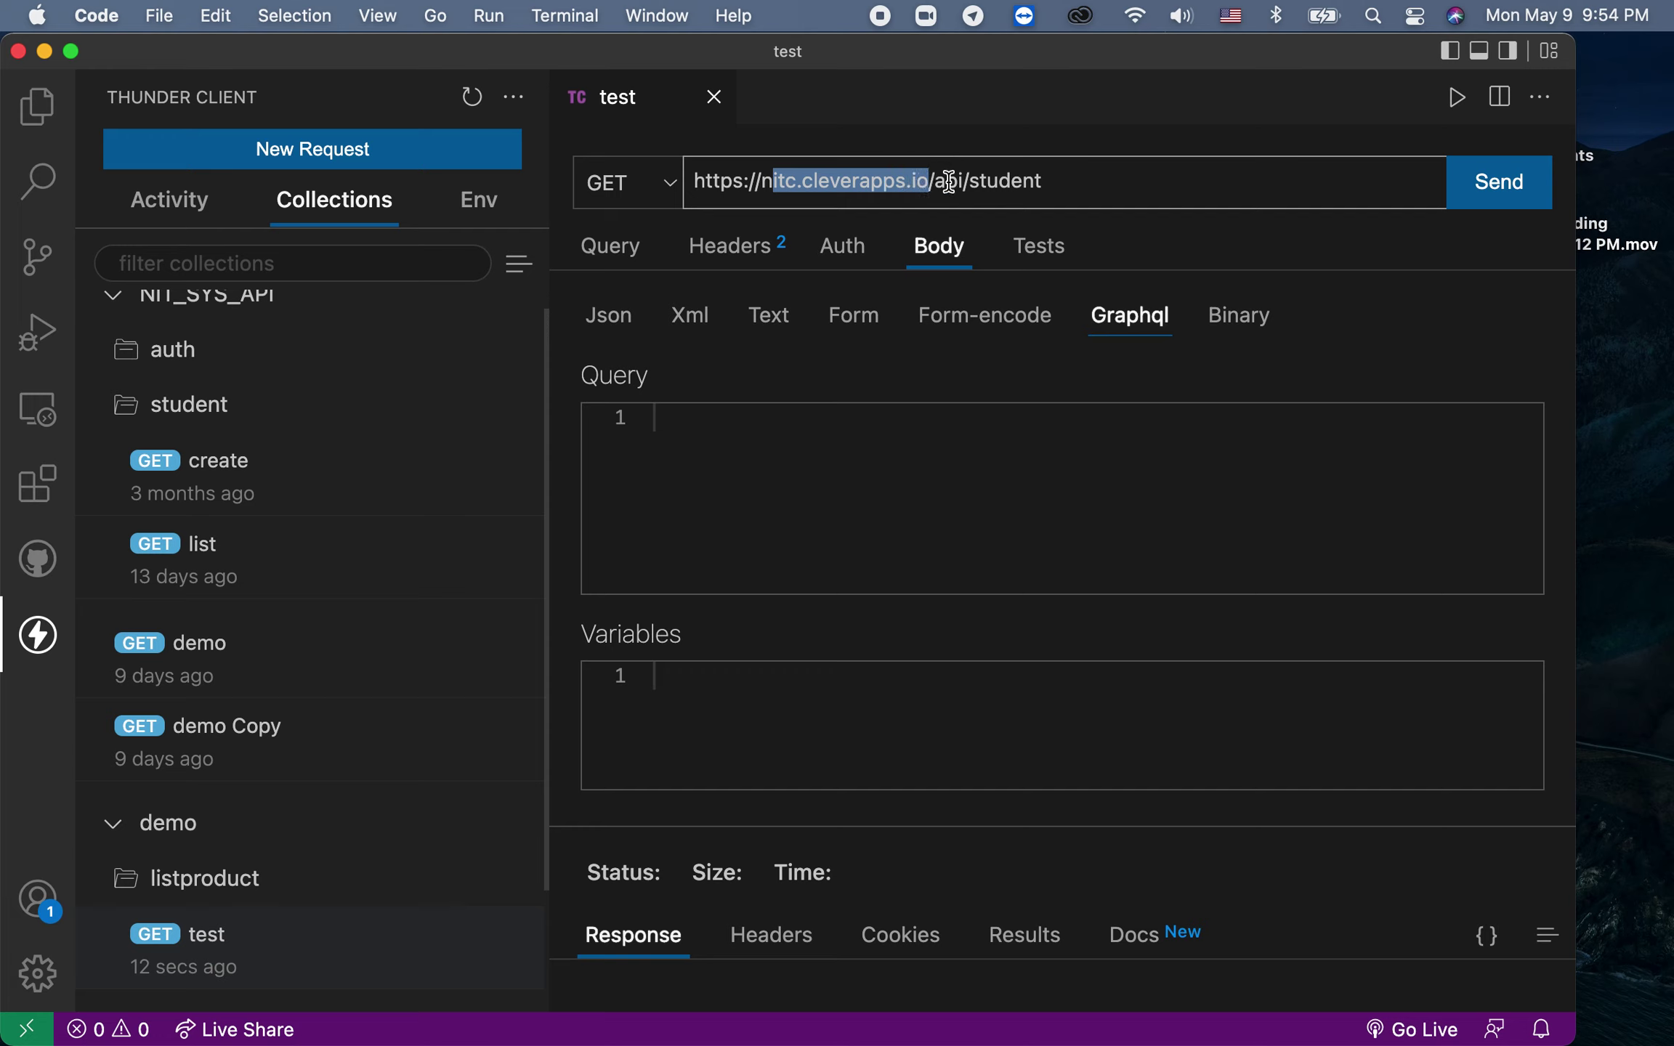
pyautogui.click(1059, 179)
pyautogui.moveTo(1061, 177); pyautogui.dragTo(663, 198)
pyautogui.click(609, 183)
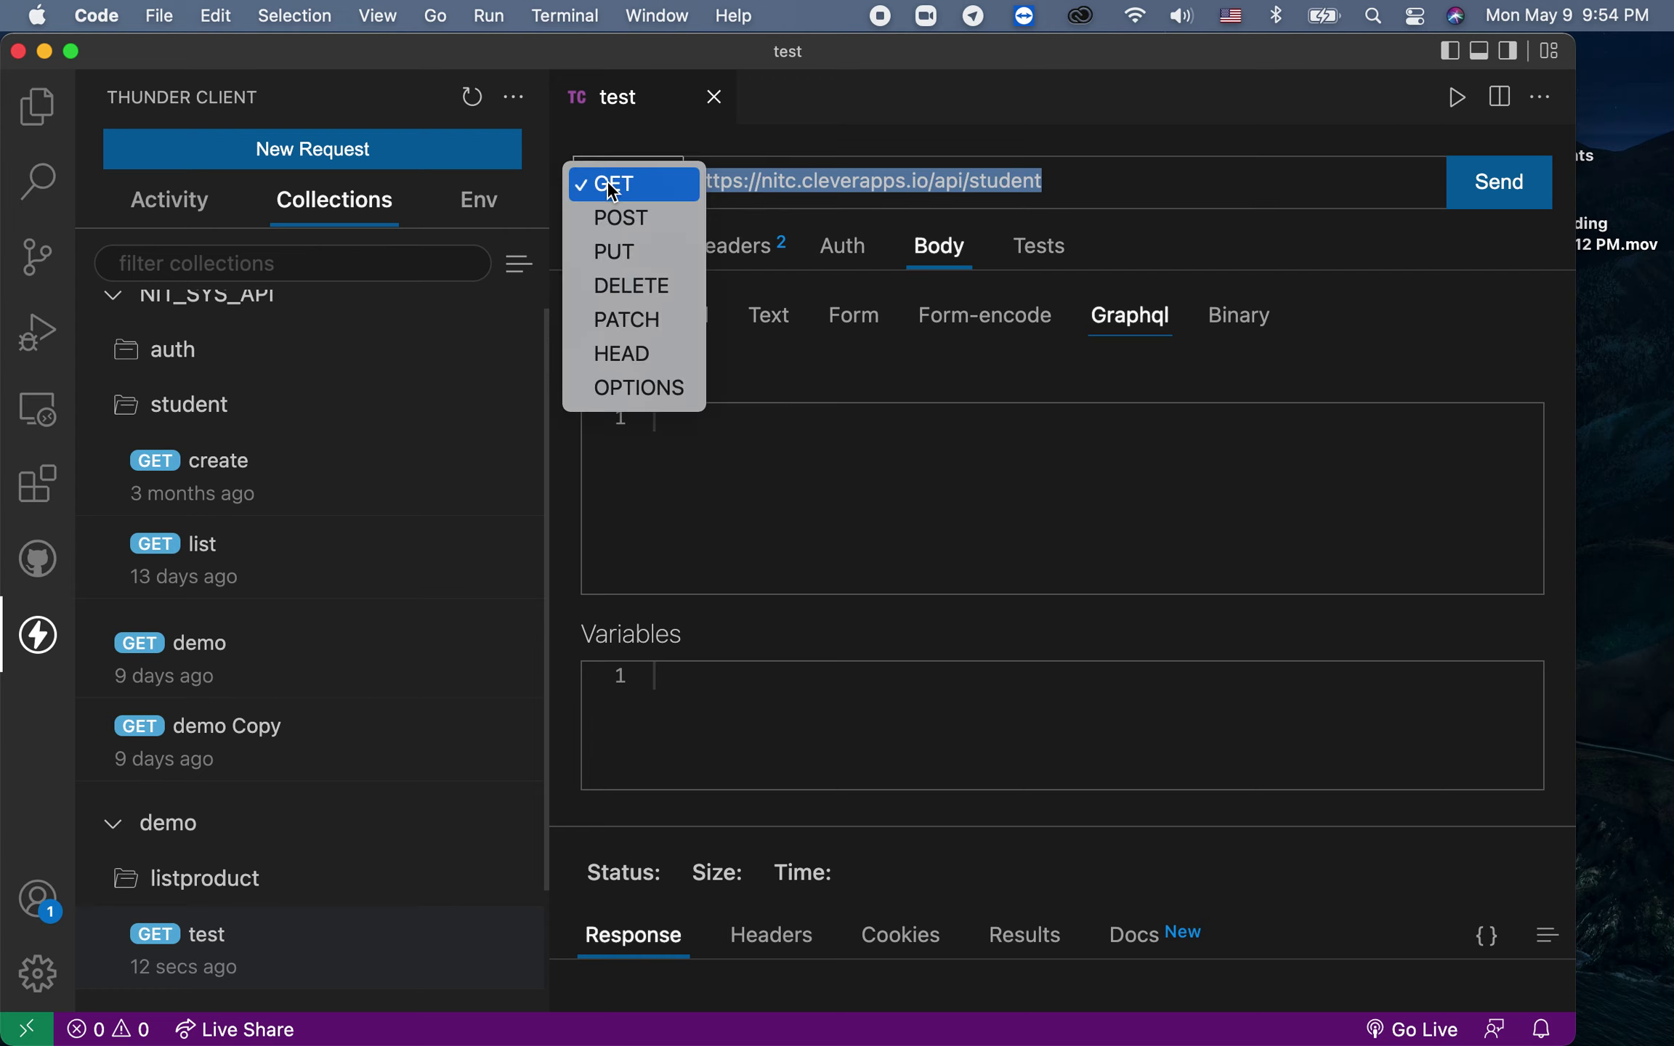
pyautogui.click(1088, 157)
pyautogui.click(1099, 173)
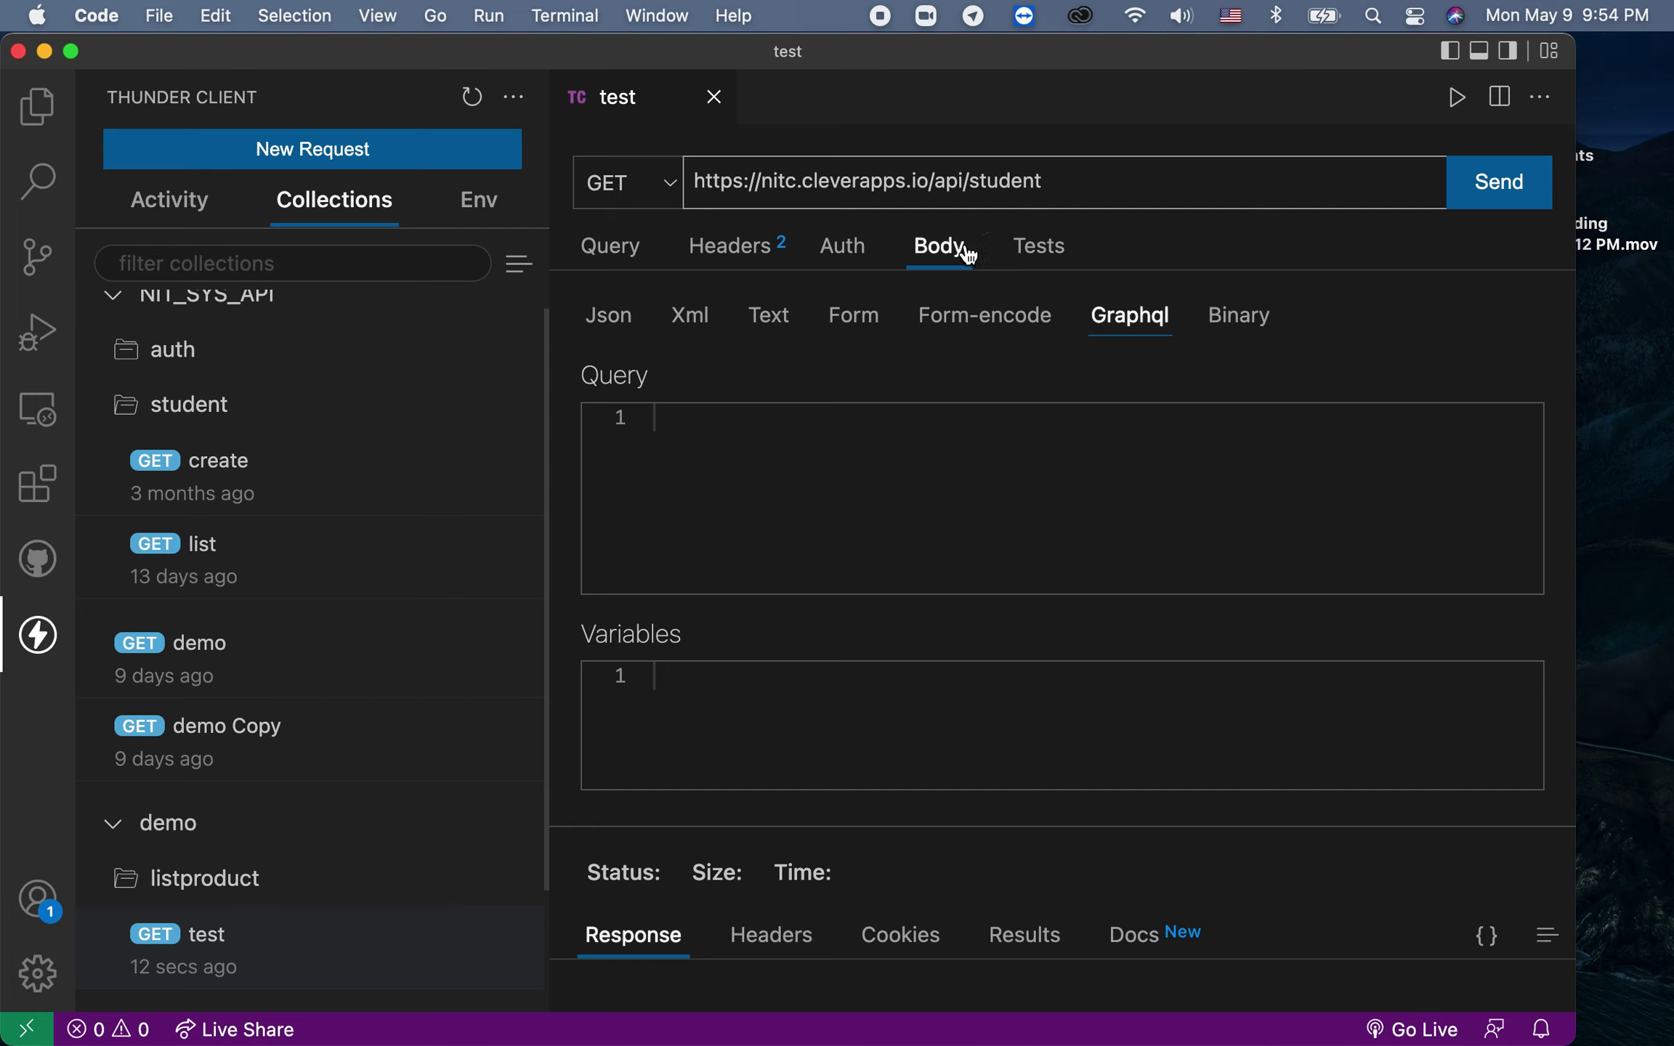
pyautogui.moveTo(1064, 183); pyautogui.dragTo(639, 180)
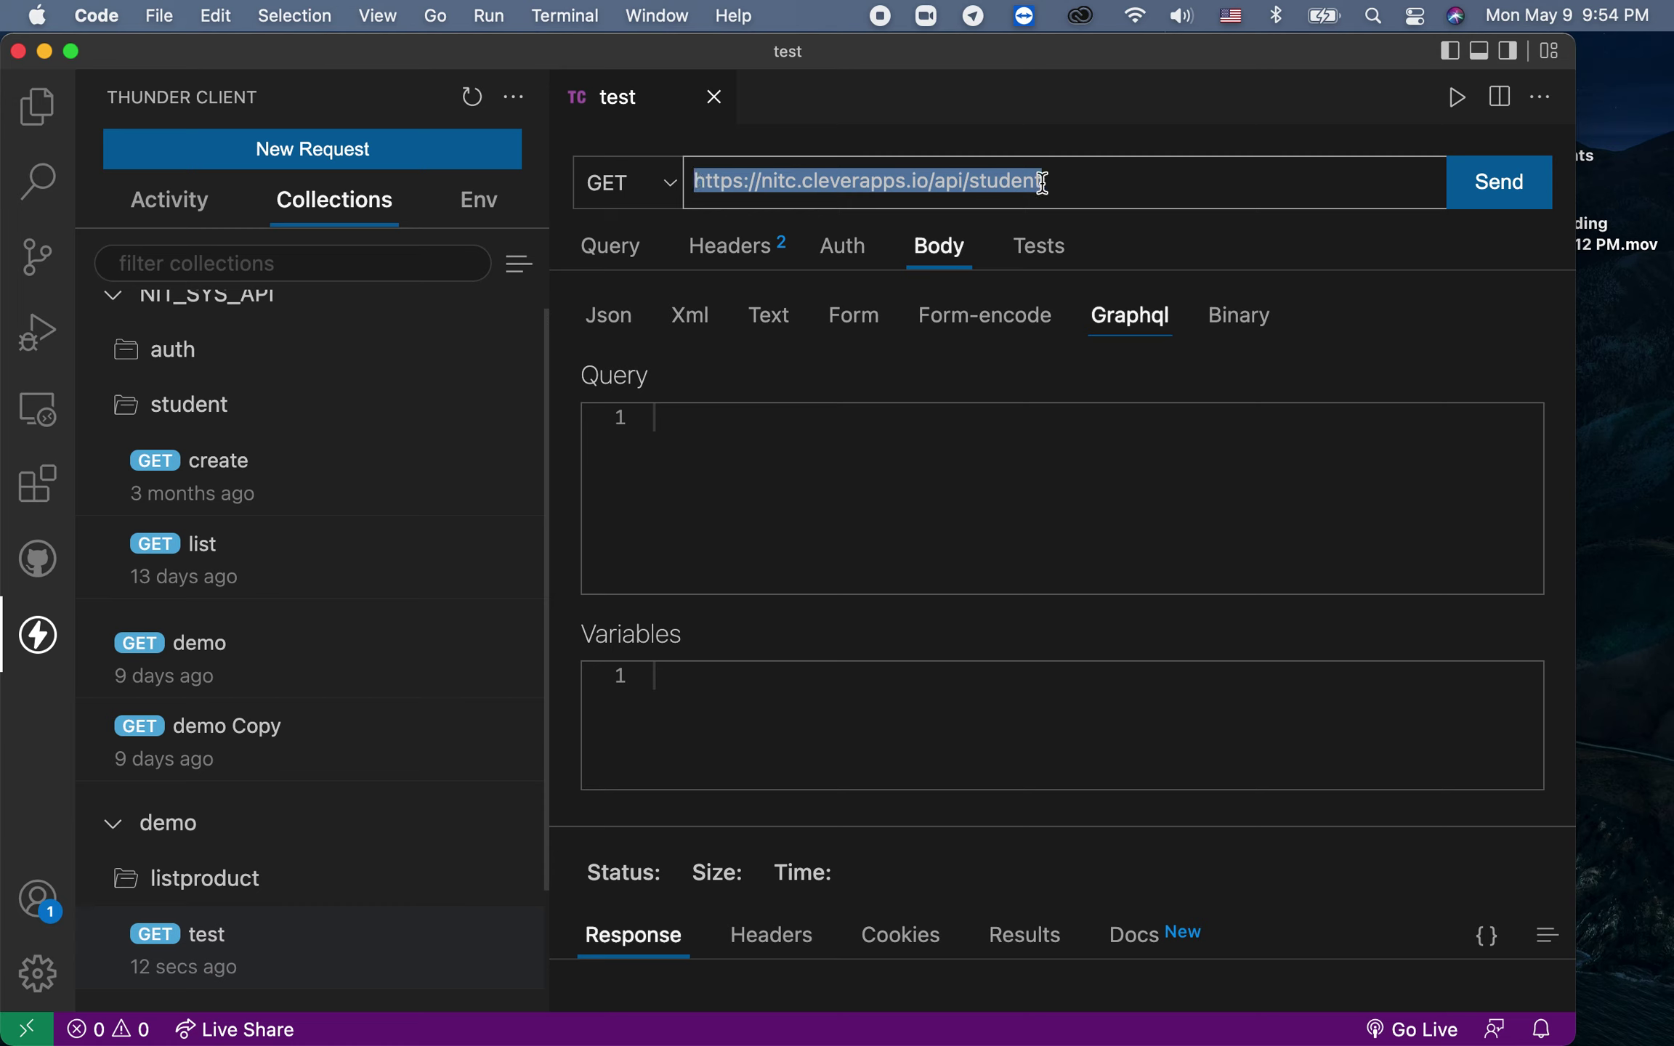
pyautogui.click(1085, 191)
# Step: Send the test GET request and enlarge the Response panel, getting 200 OK JSON (2.35 KB, 1.21 s)
pyautogui.click(1494, 181)
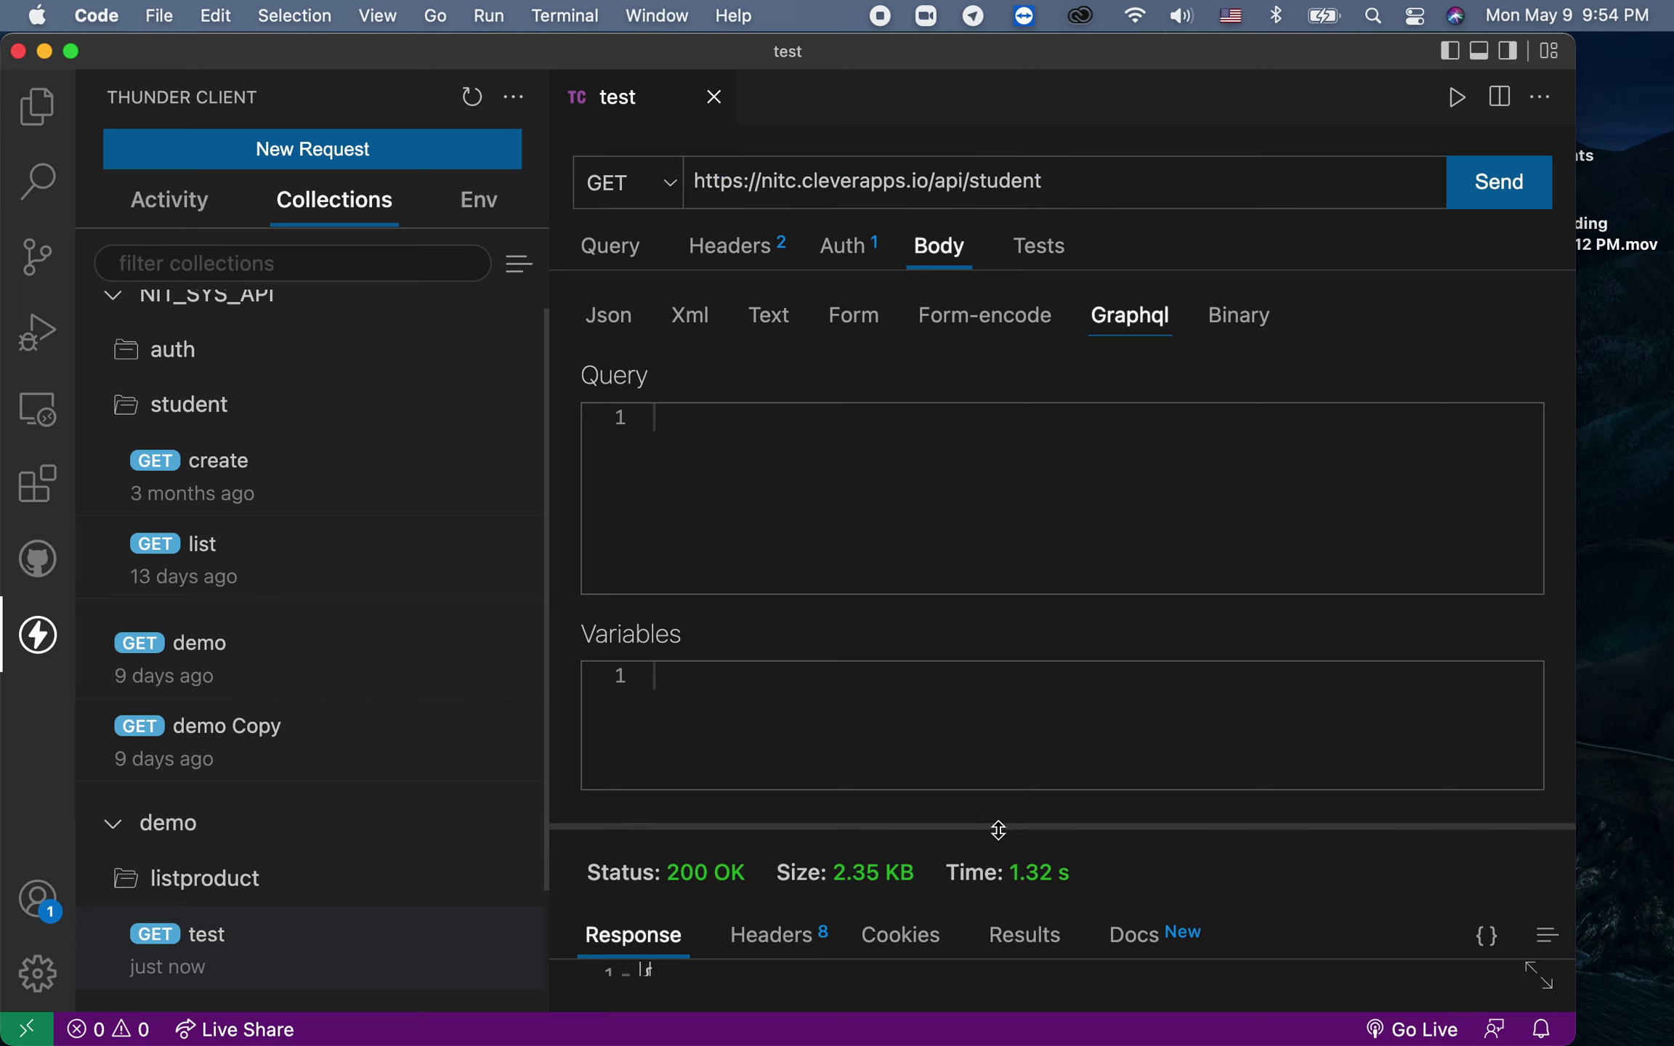
pyautogui.moveTo(998, 829); pyautogui.dragTo(1005, 536)
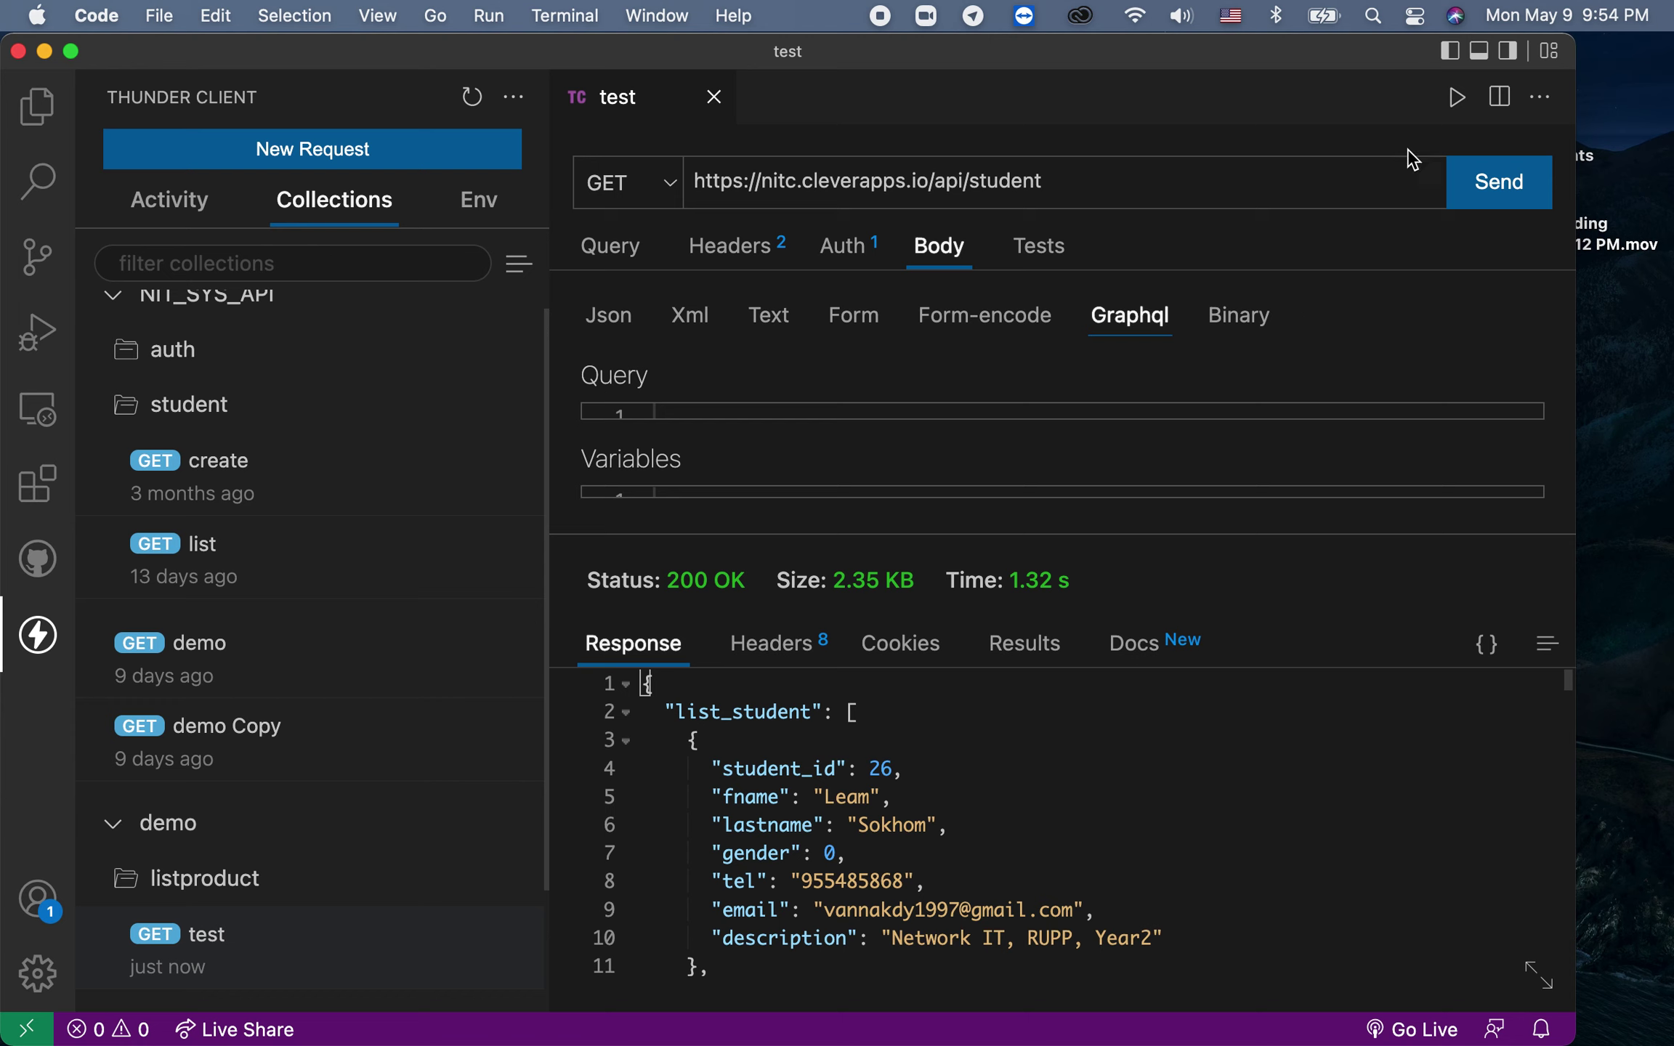
pyautogui.click(1465, 185)
# Step: Fold the list_student array and highlight total_record, select_course and the status readout
pyautogui.click(626, 717)
pyautogui.doubleClick(760, 745)
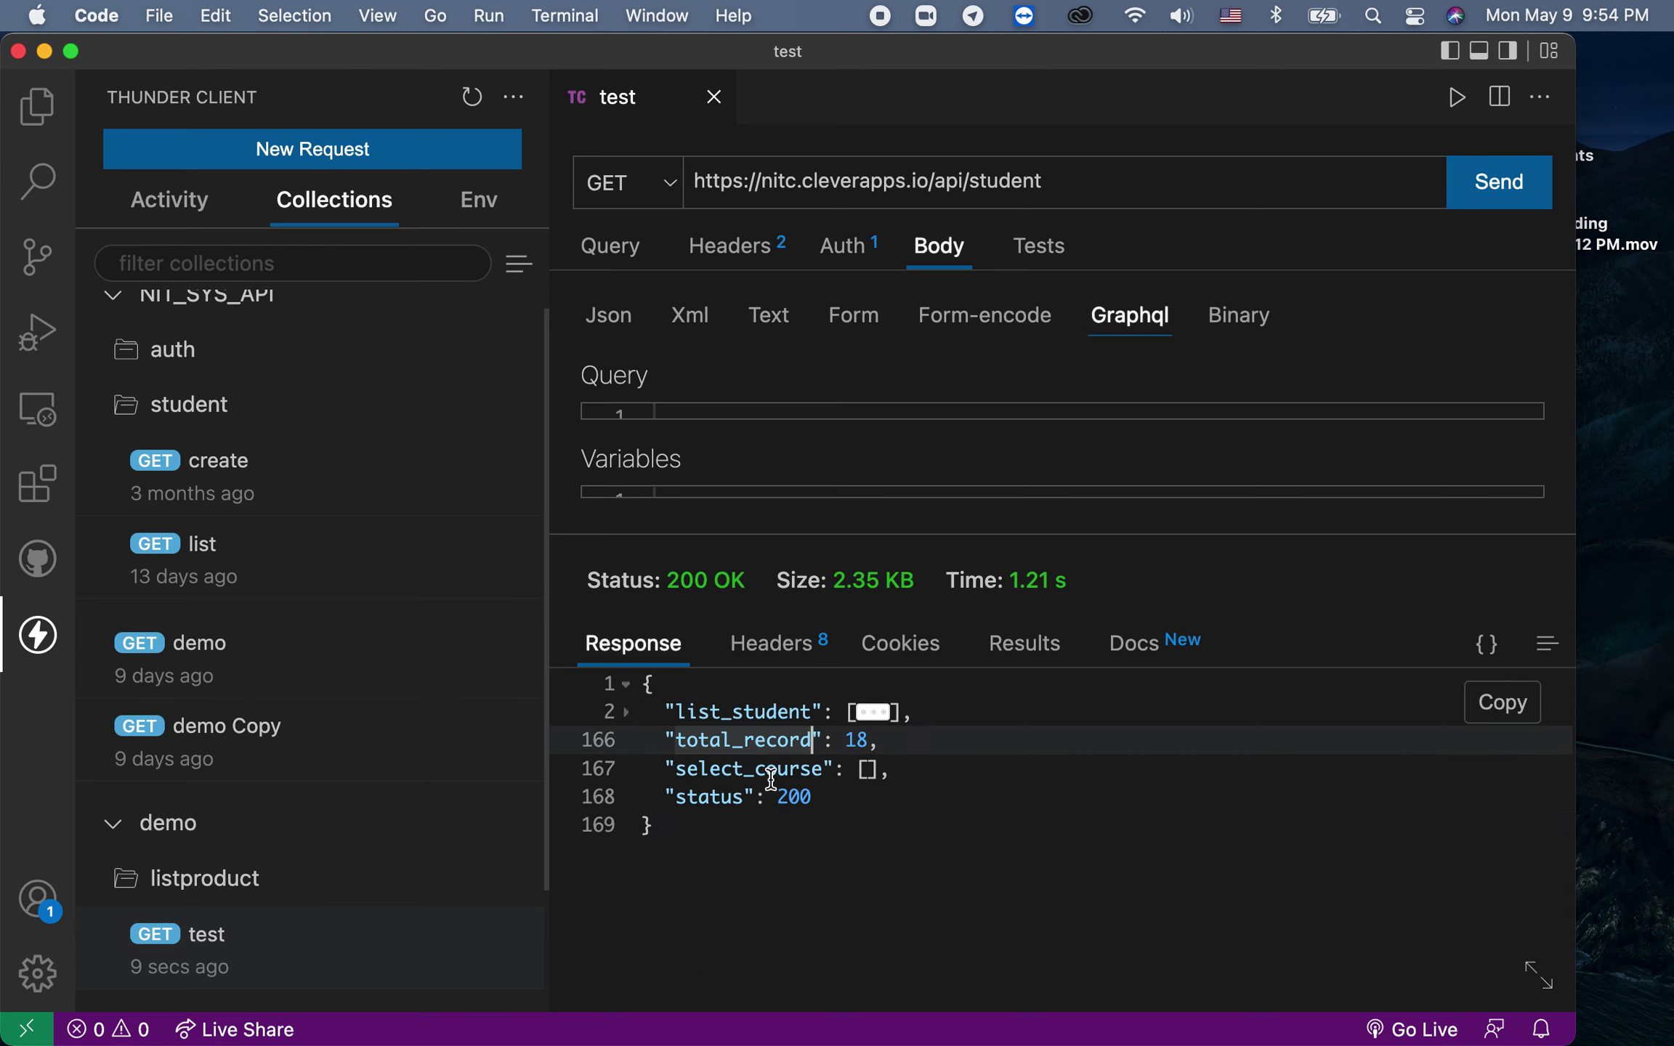
pyautogui.doubleClick(771, 776)
pyautogui.moveTo(670, 832); pyautogui.dragTo(632, 695)
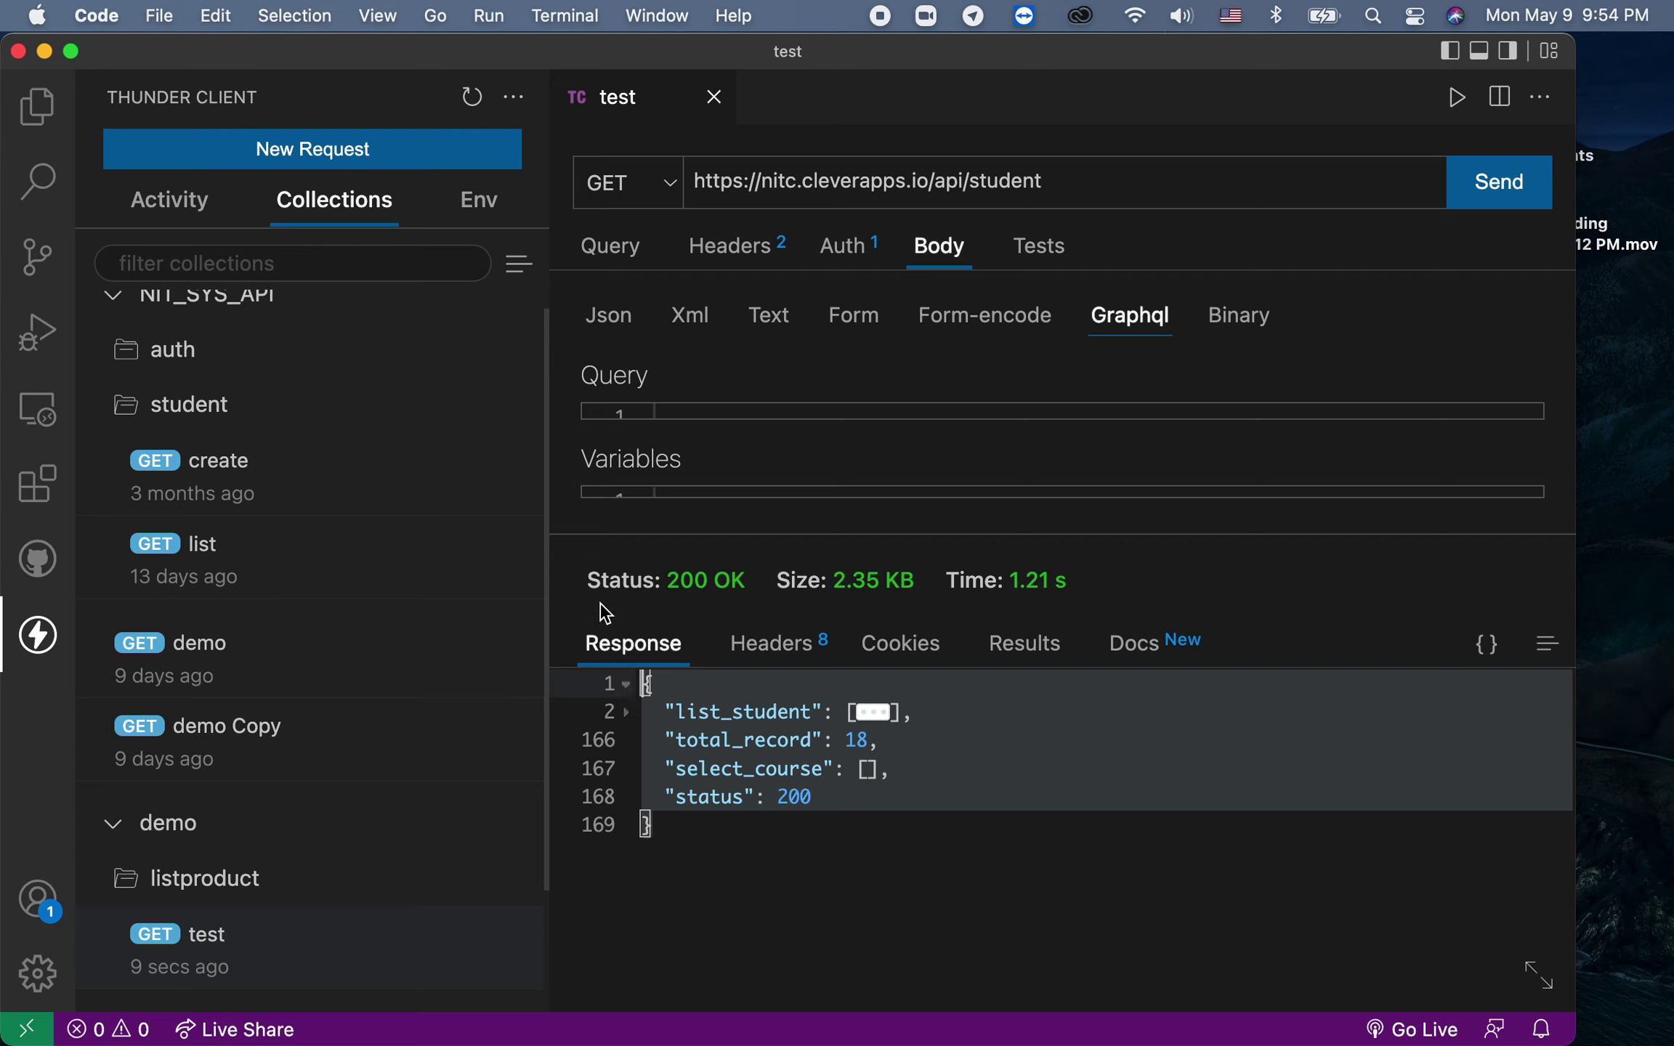
pyautogui.moveTo(591, 580); pyautogui.dragTo(939, 589)
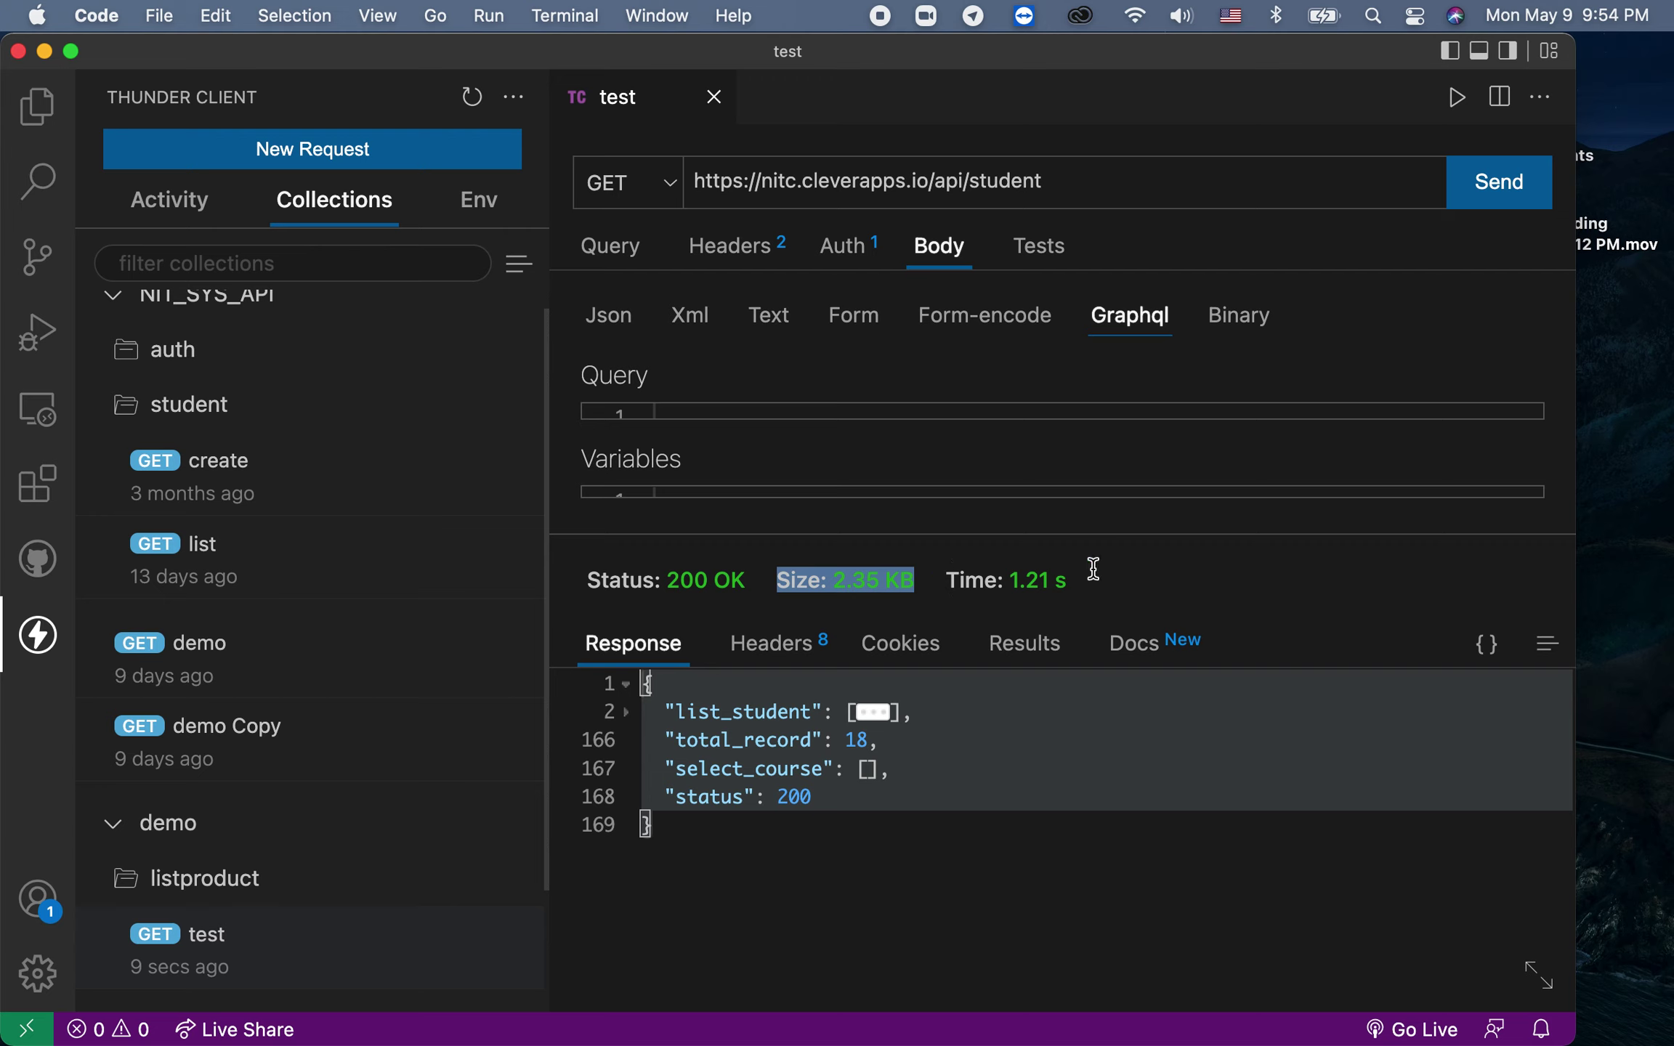
pyautogui.click(760, 855)
pyautogui.click(774, 662)
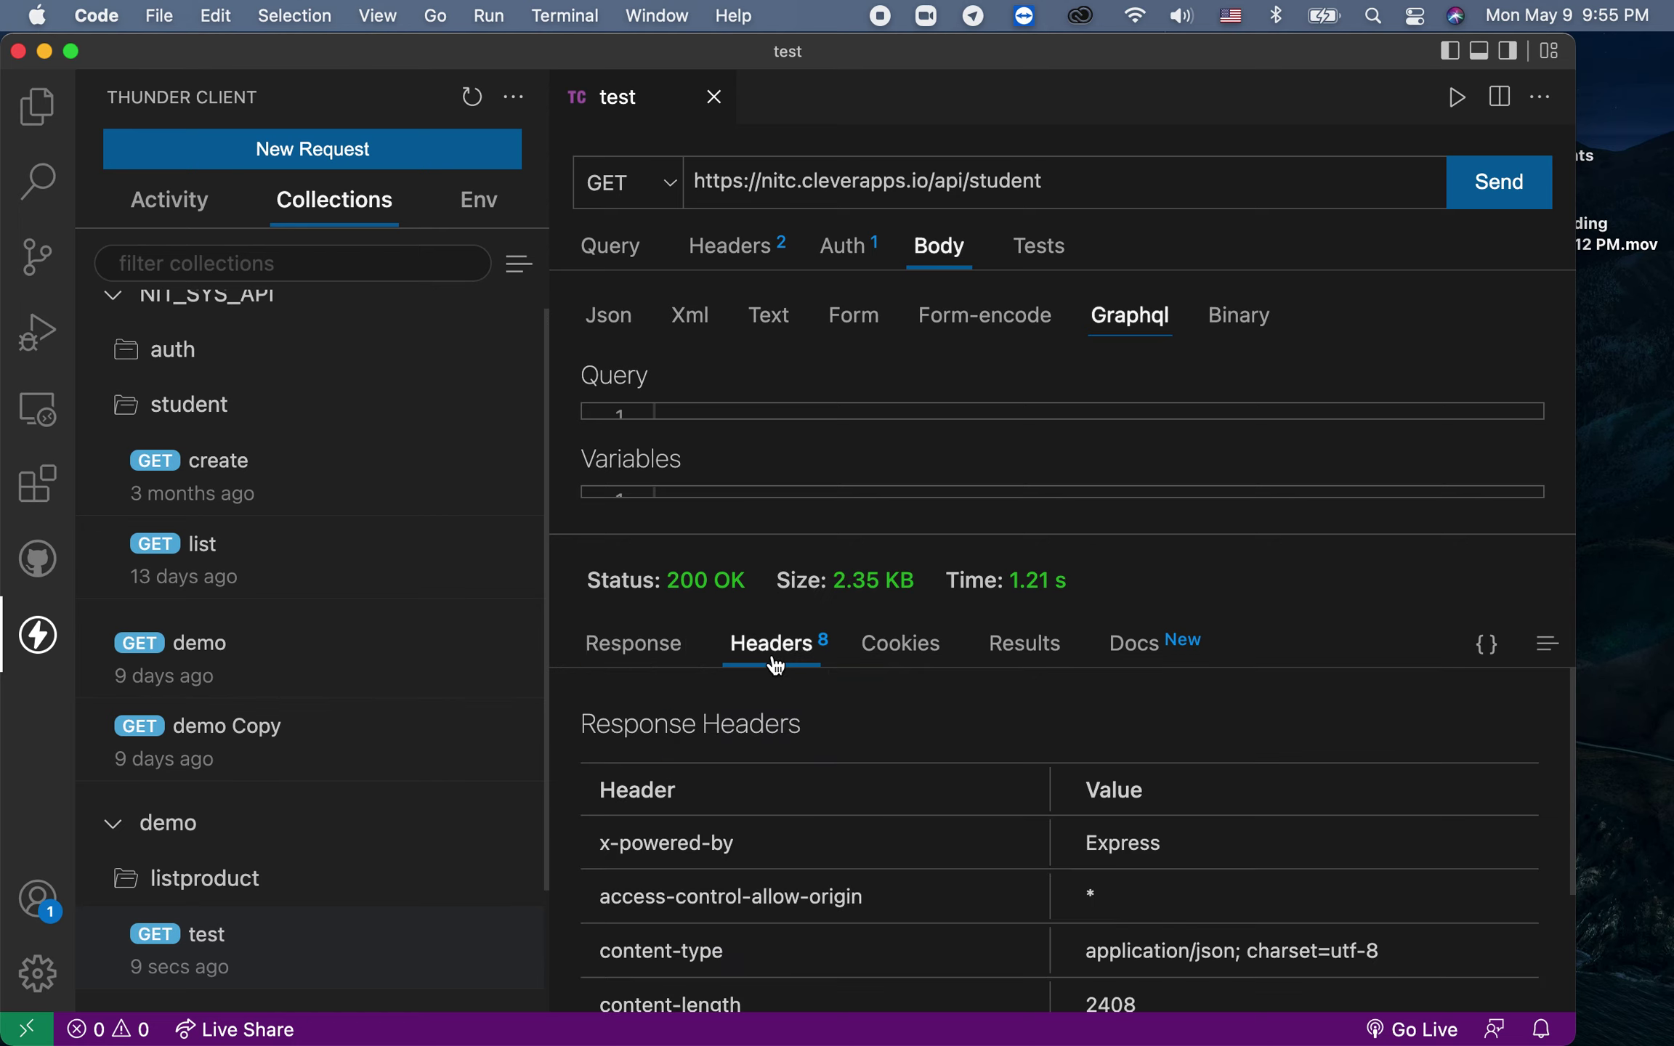
pyautogui.click(895, 654)
pyautogui.click(1025, 653)
pyautogui.click(1122, 656)
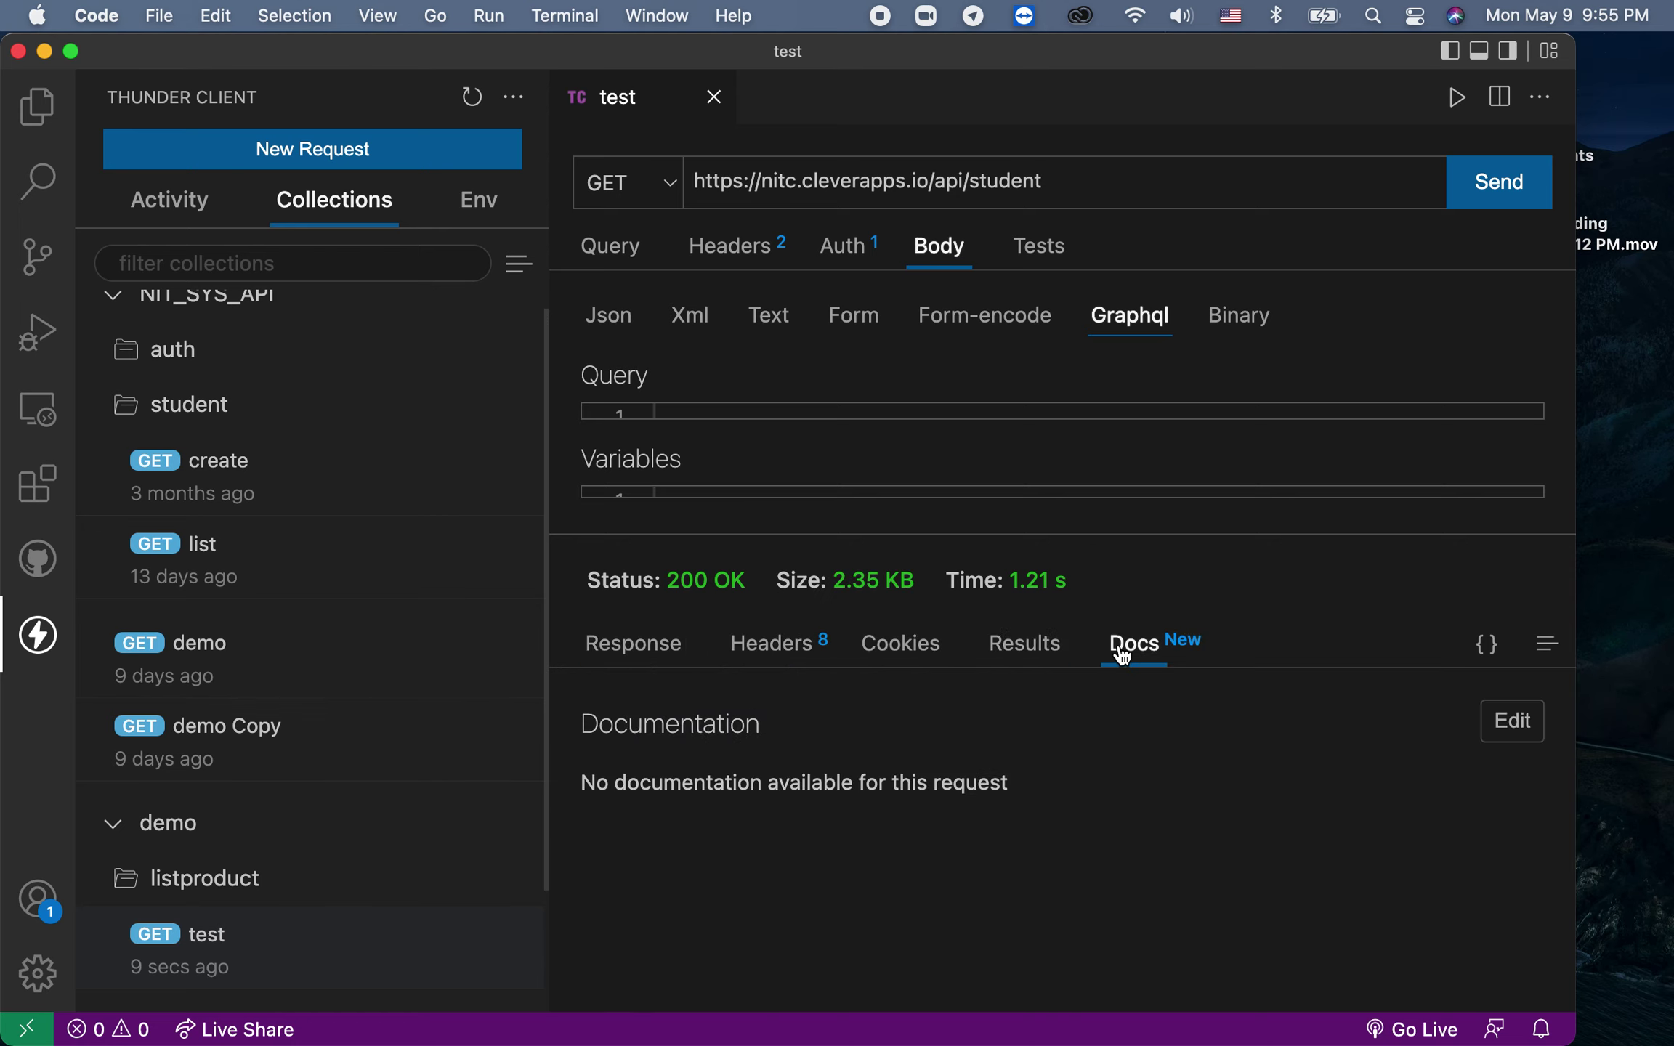
pyautogui.click(624, 665)
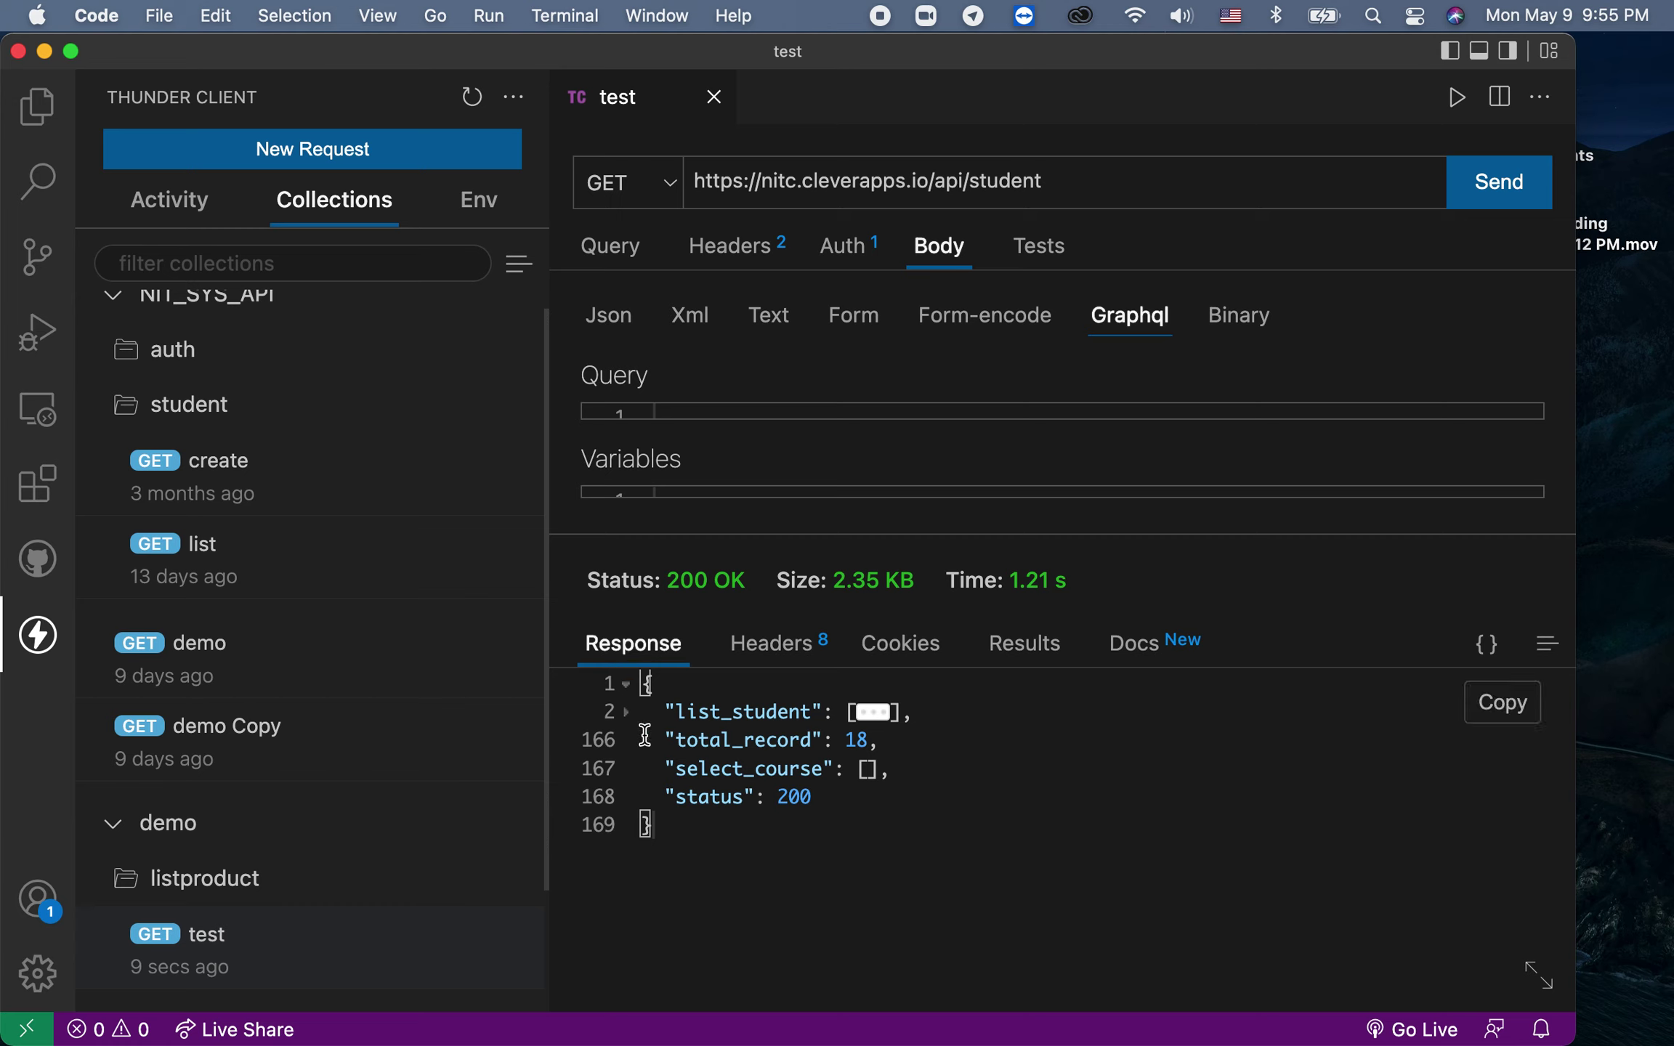
pyautogui.click(672, 748)
pyautogui.moveTo(673, 749); pyautogui.dragTo(842, 789)
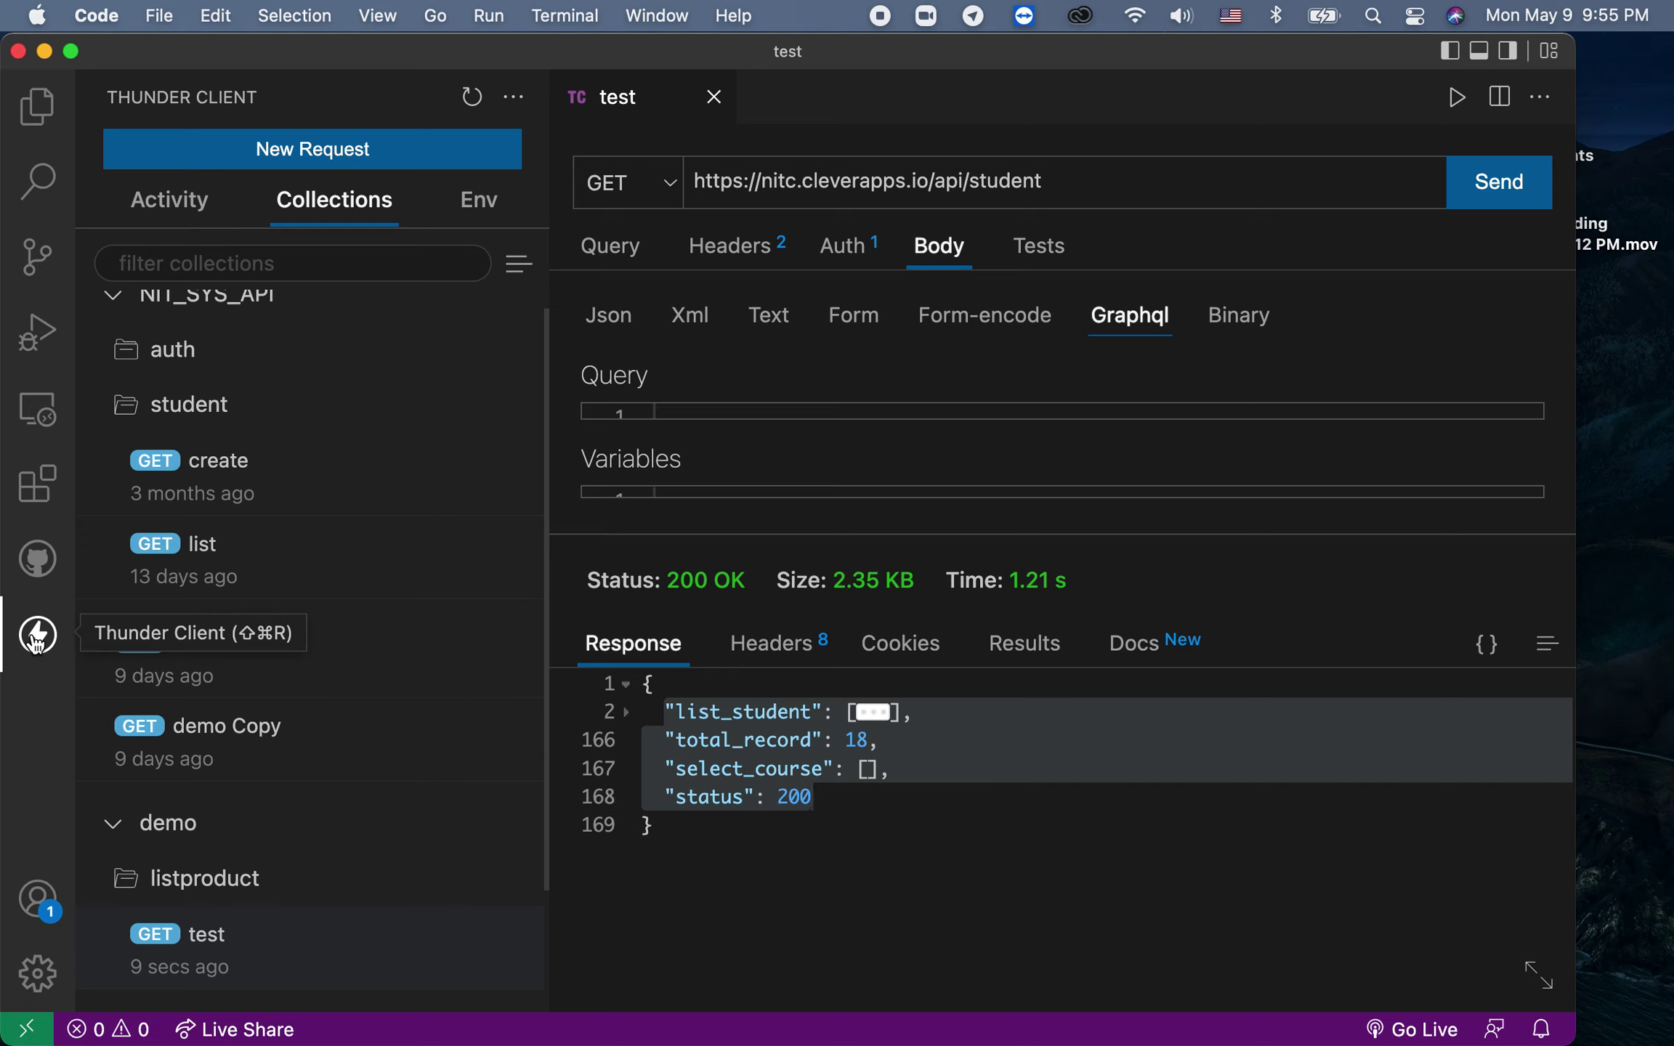
pyautogui.click(33, 637)
pyautogui.click(33, 637)
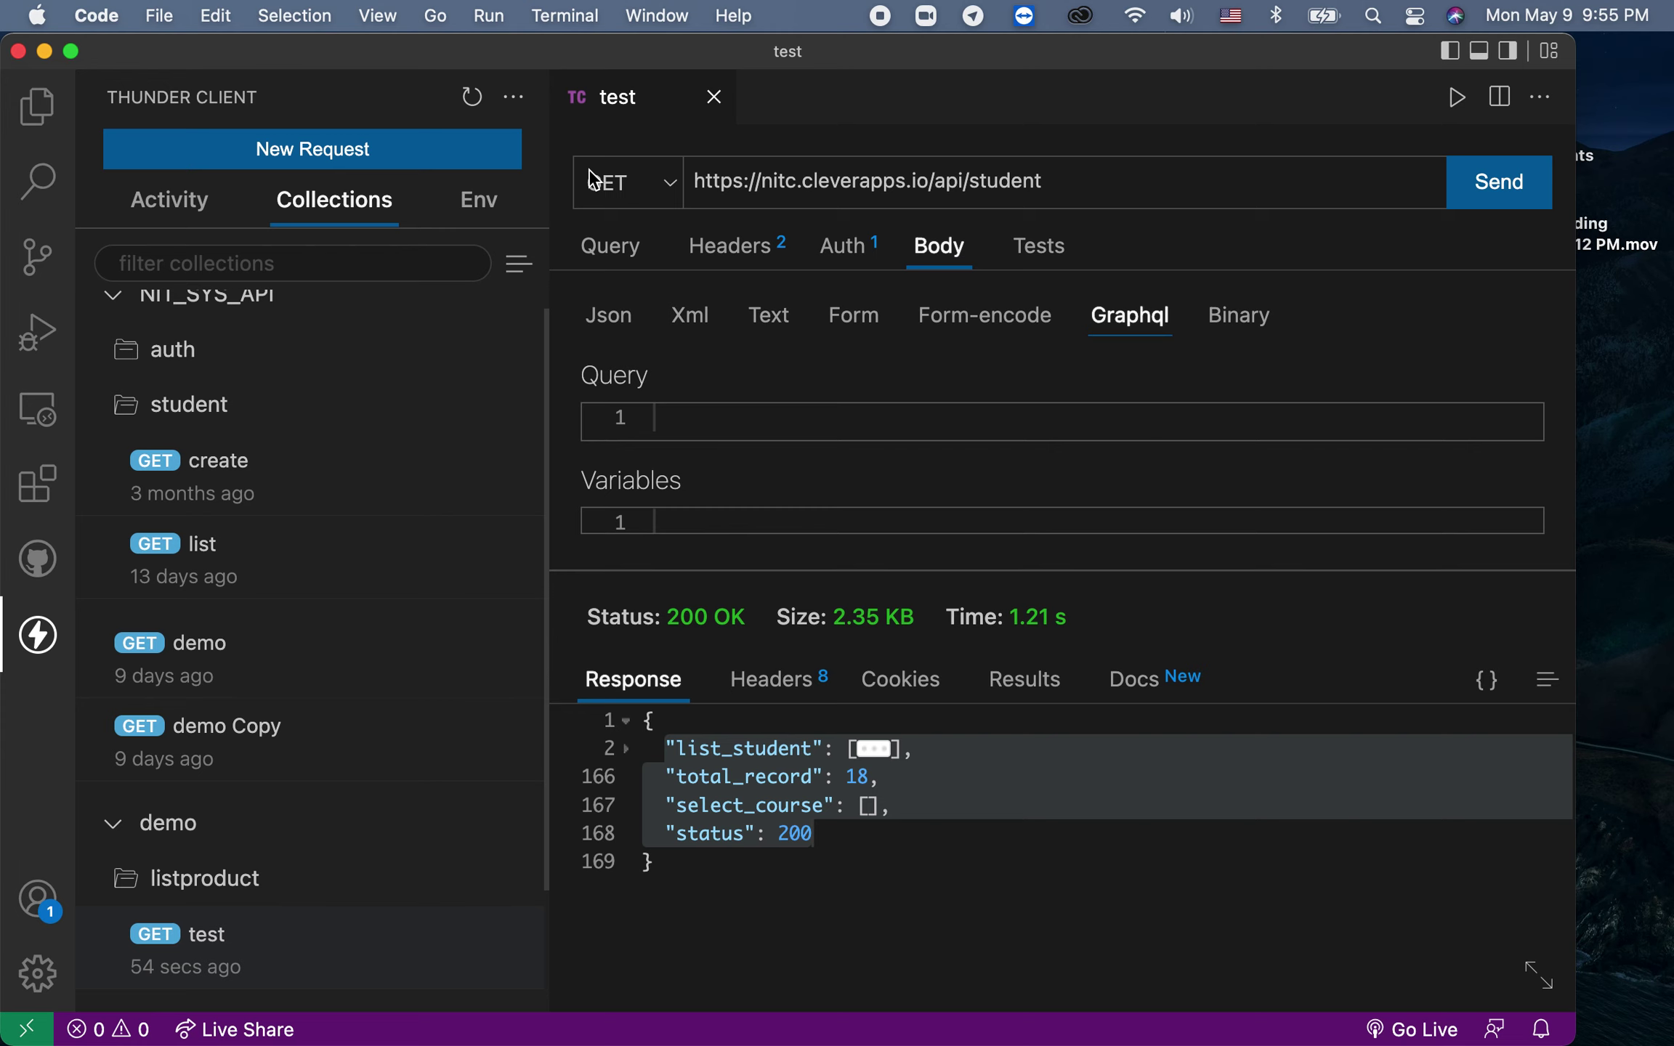
# Step: Close the test request tab, leaving the welcome screen
pyautogui.click(44, 125)
pyautogui.click(45, 129)
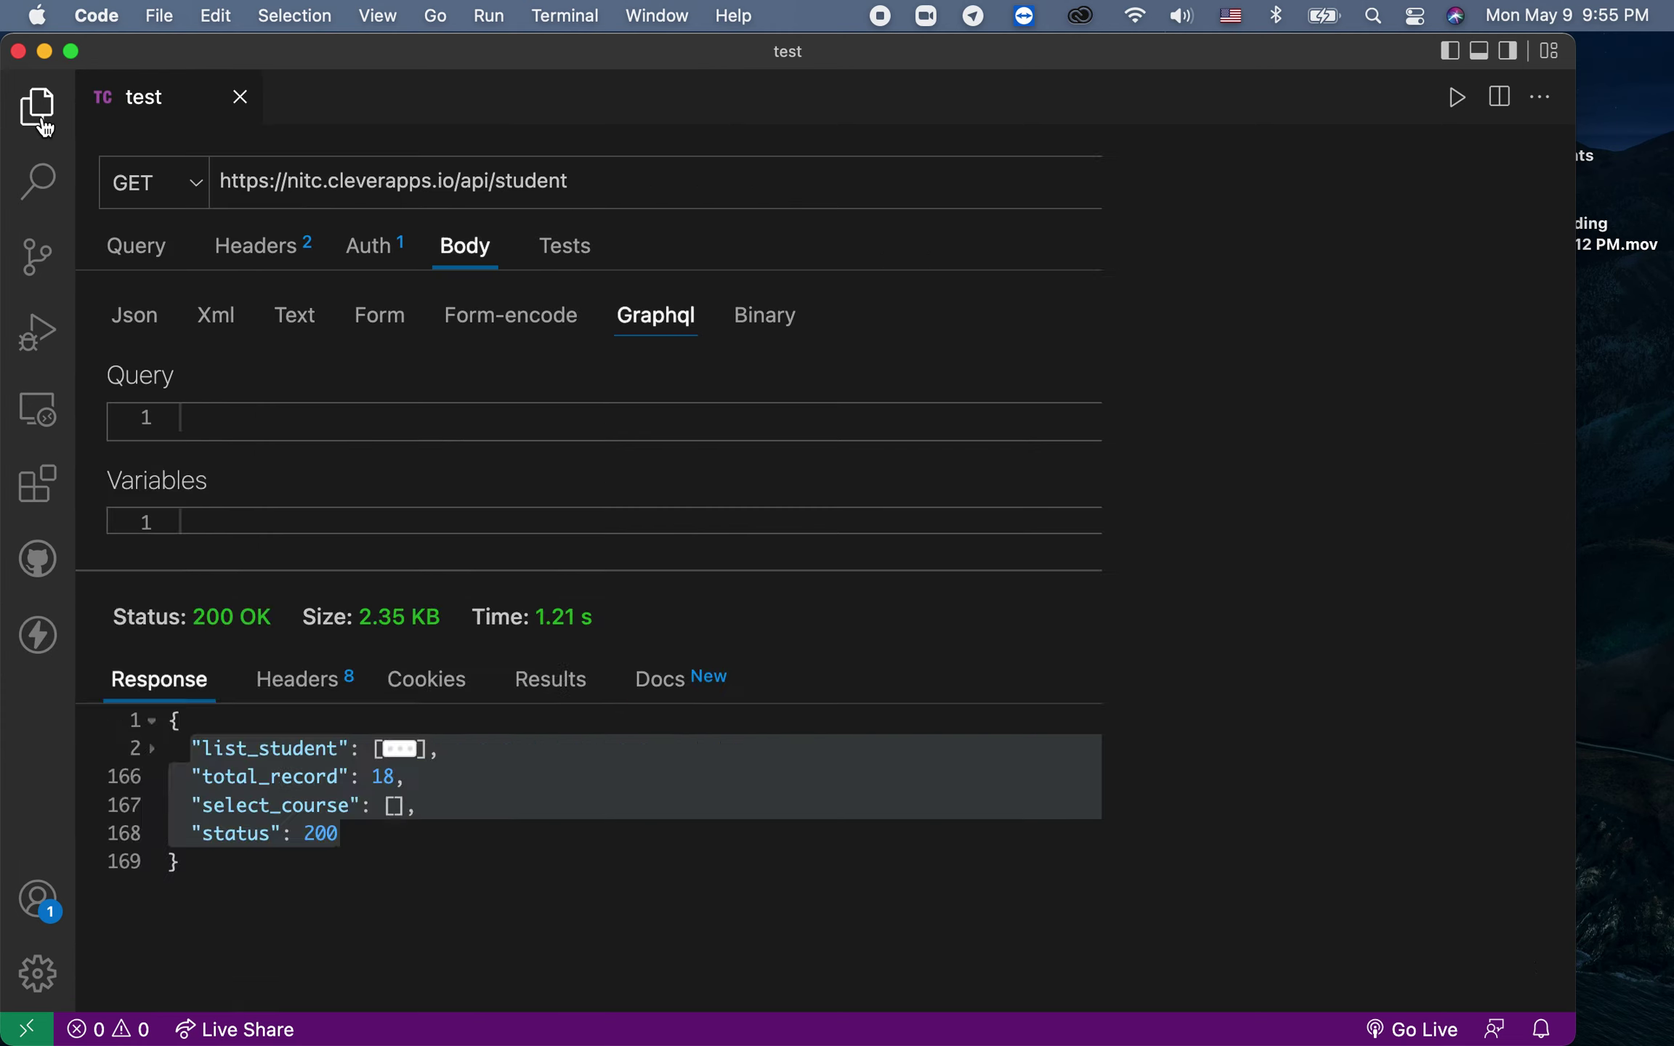
pyautogui.click(45, 129)
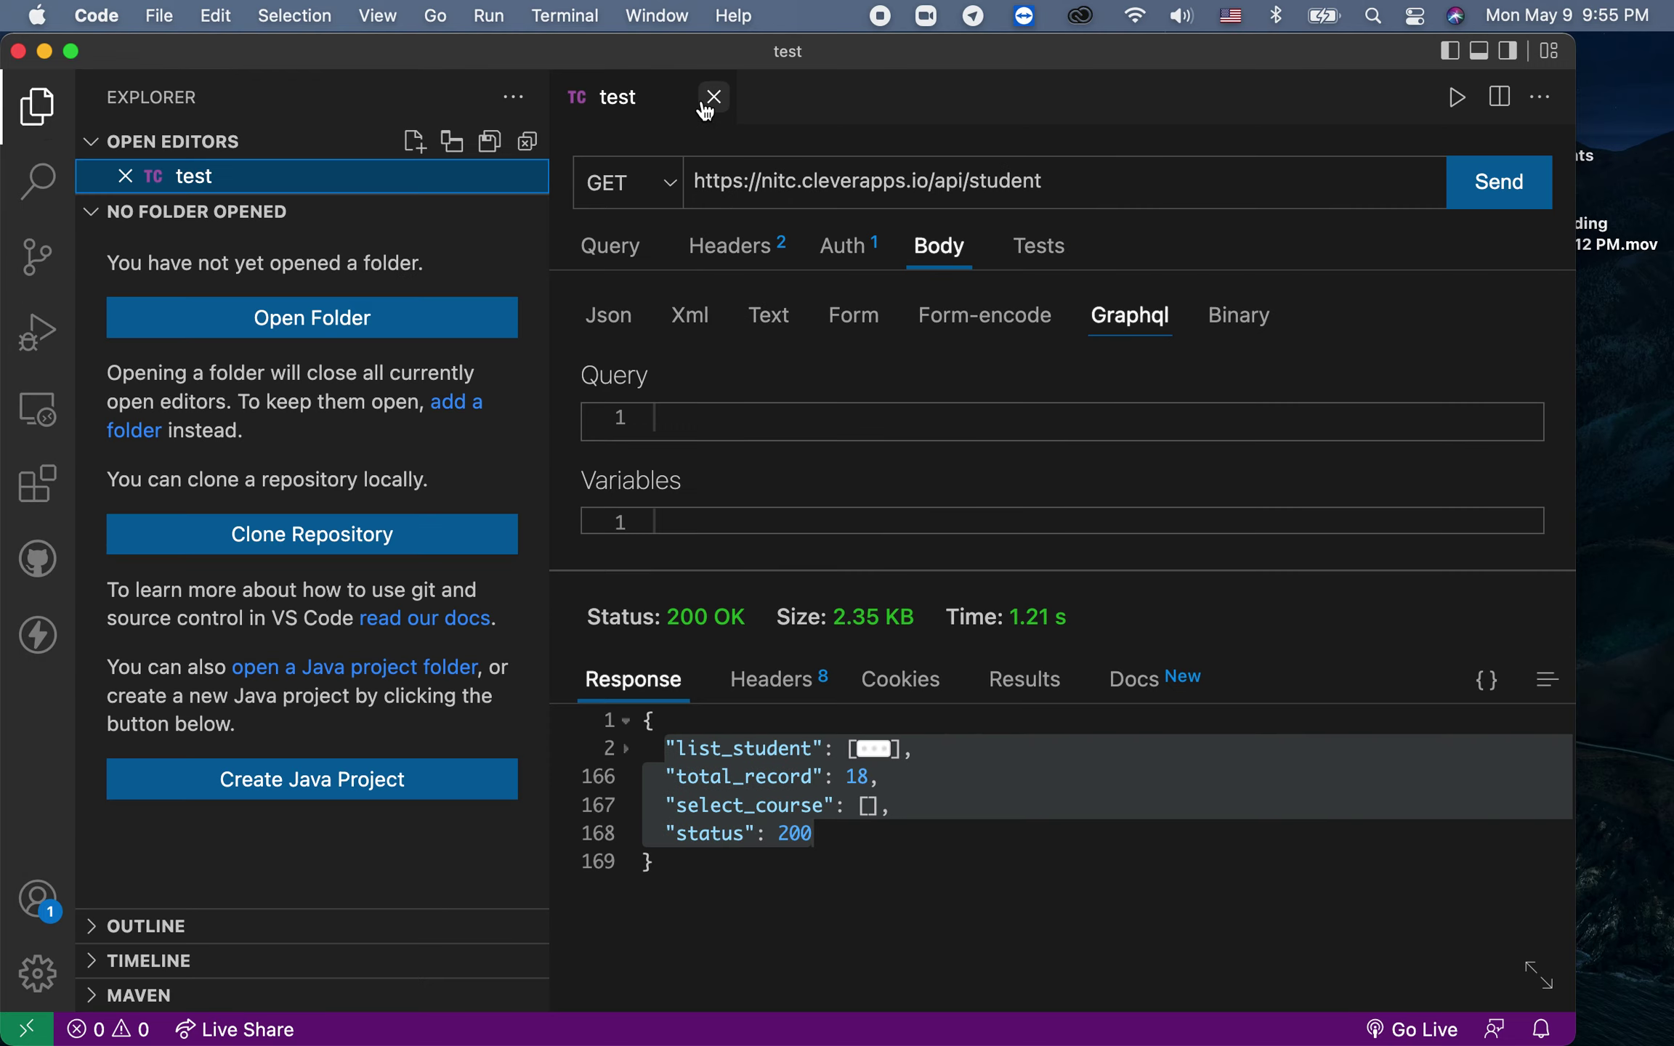
pyautogui.click(713, 97)
# Step: Return to the Thunder Client collections and collapse the NIT_SYS_API collection
pyautogui.click(48, 125)
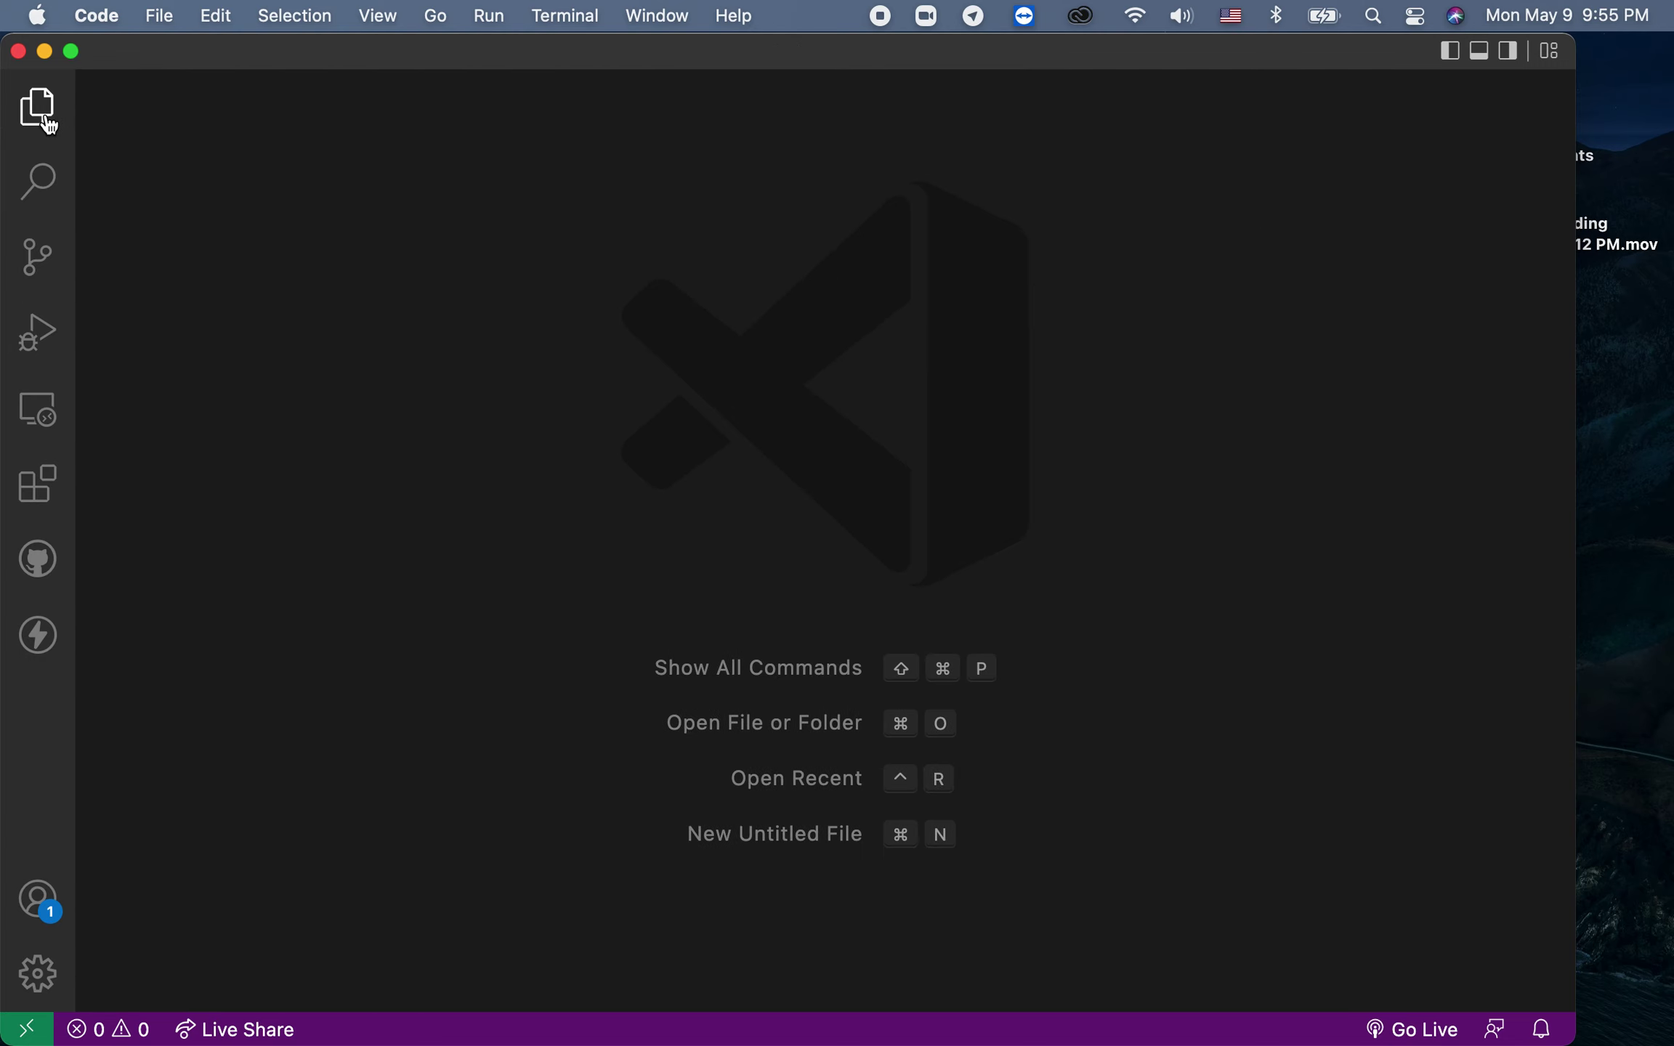
pyautogui.click(48, 125)
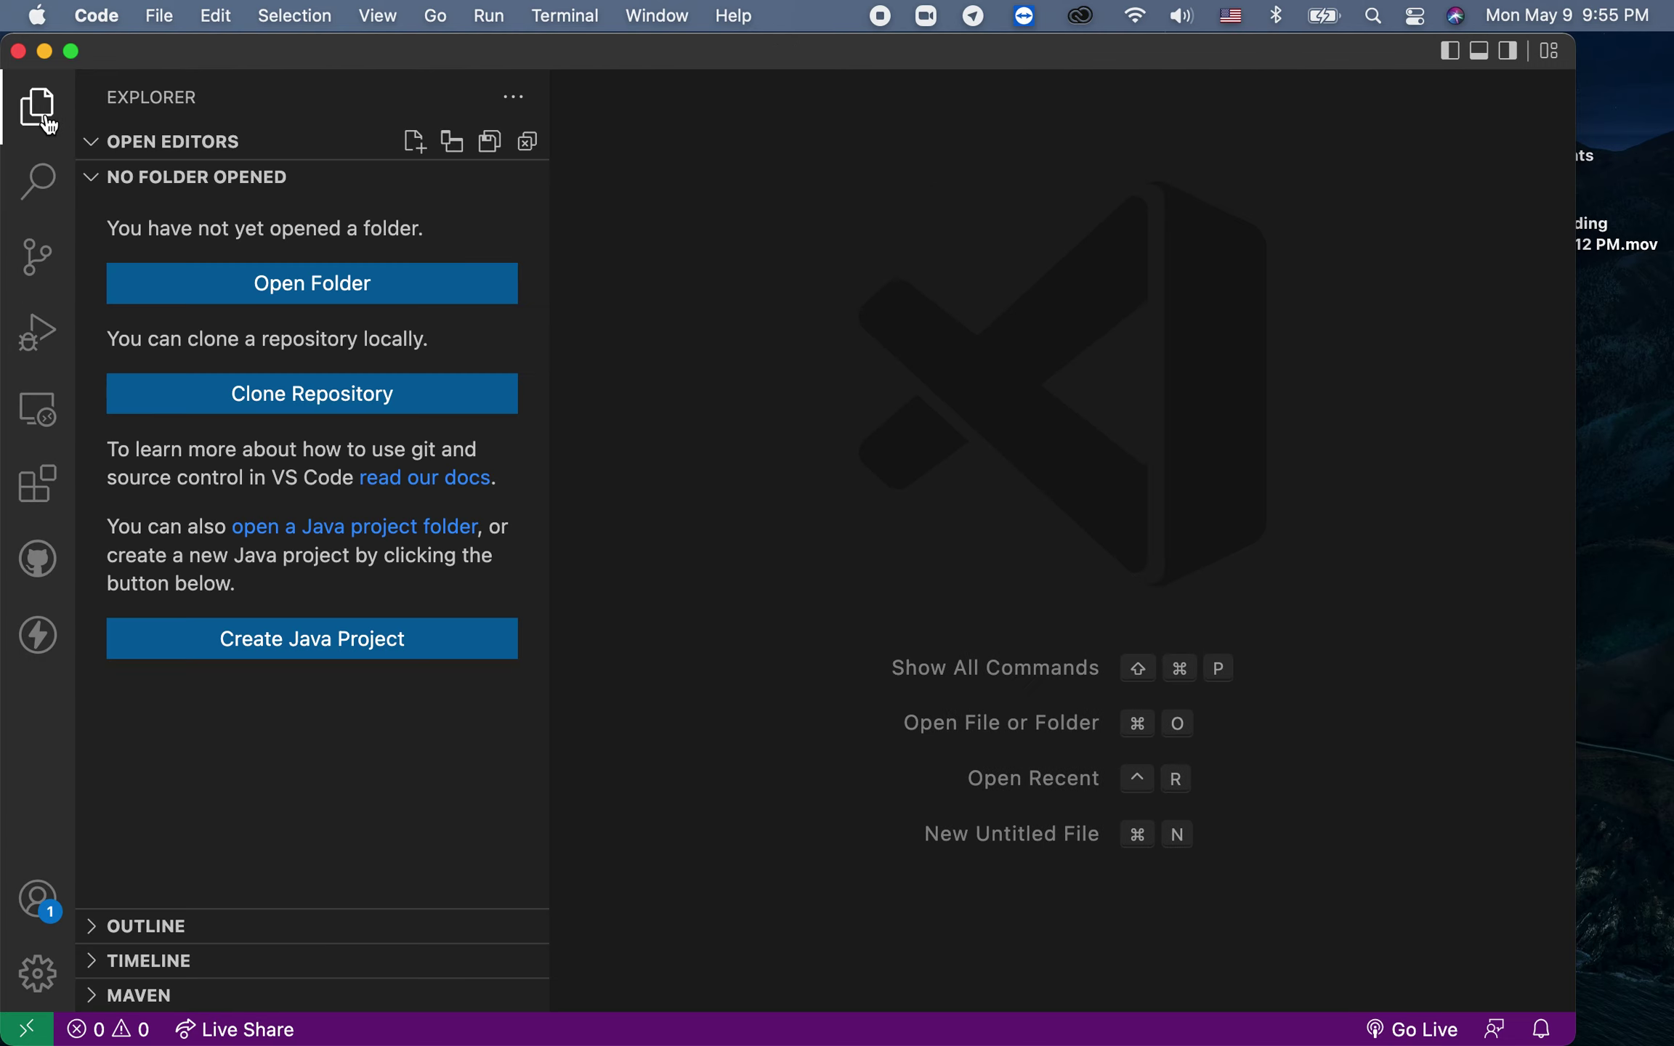
pyautogui.click(116, 927)
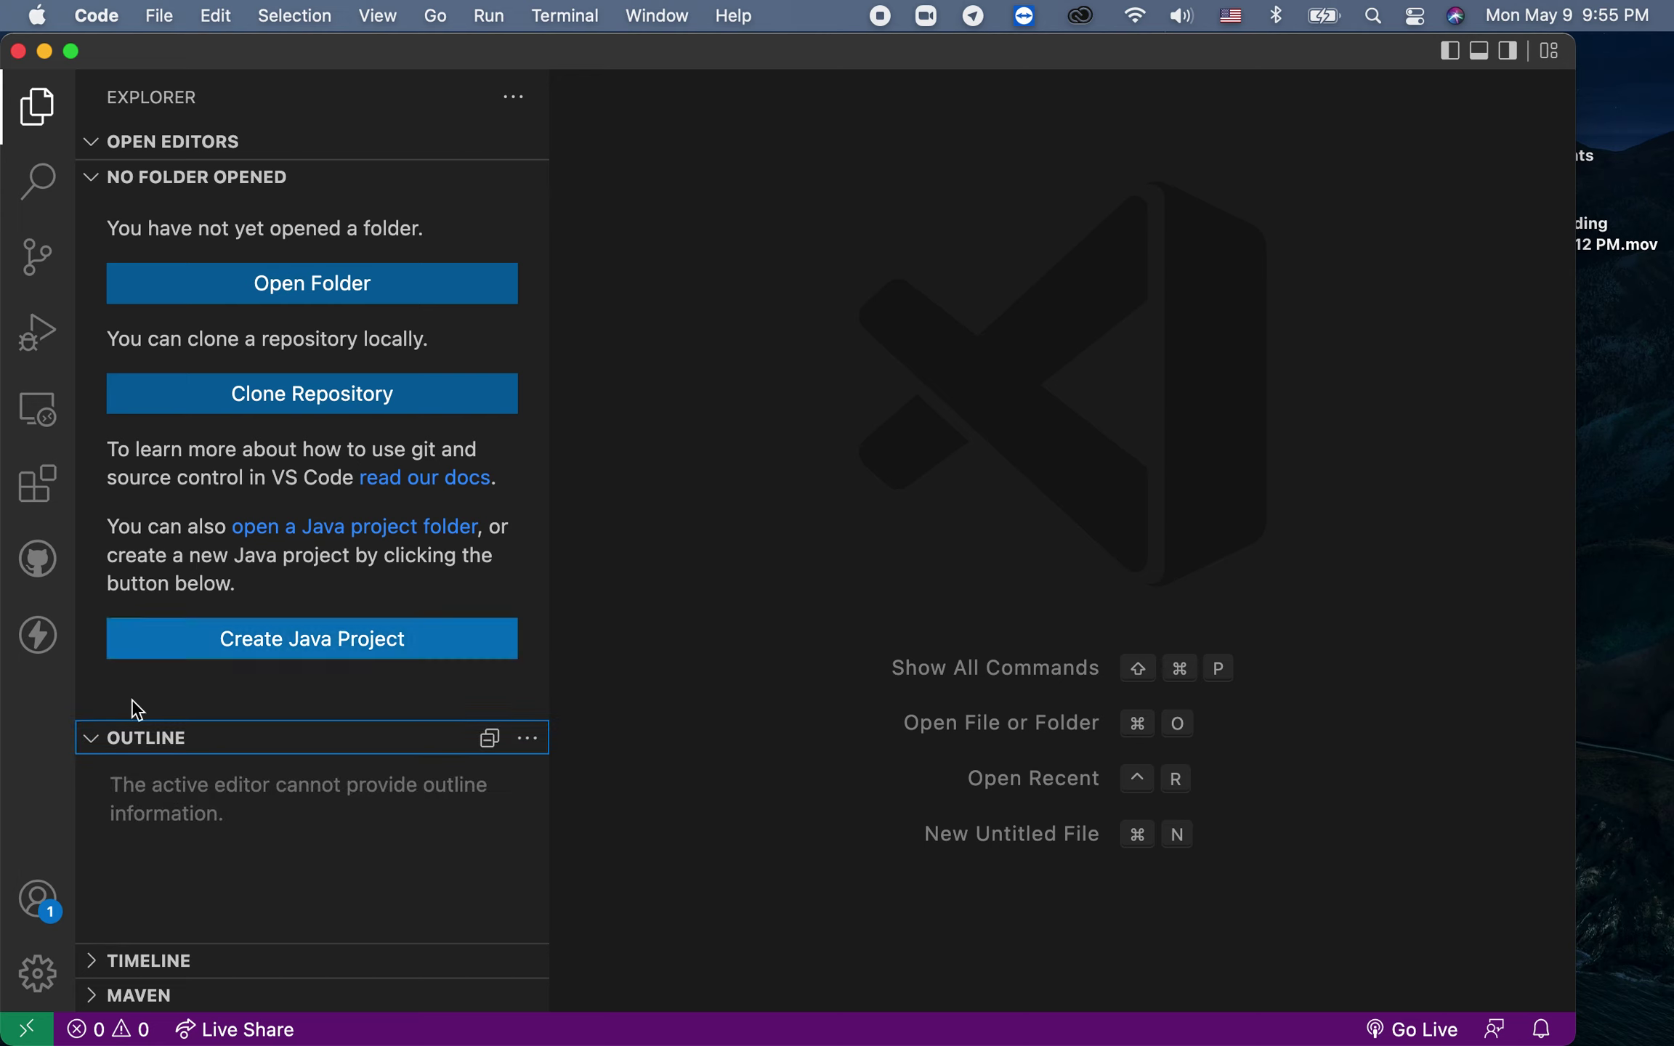
pyautogui.click(39, 636)
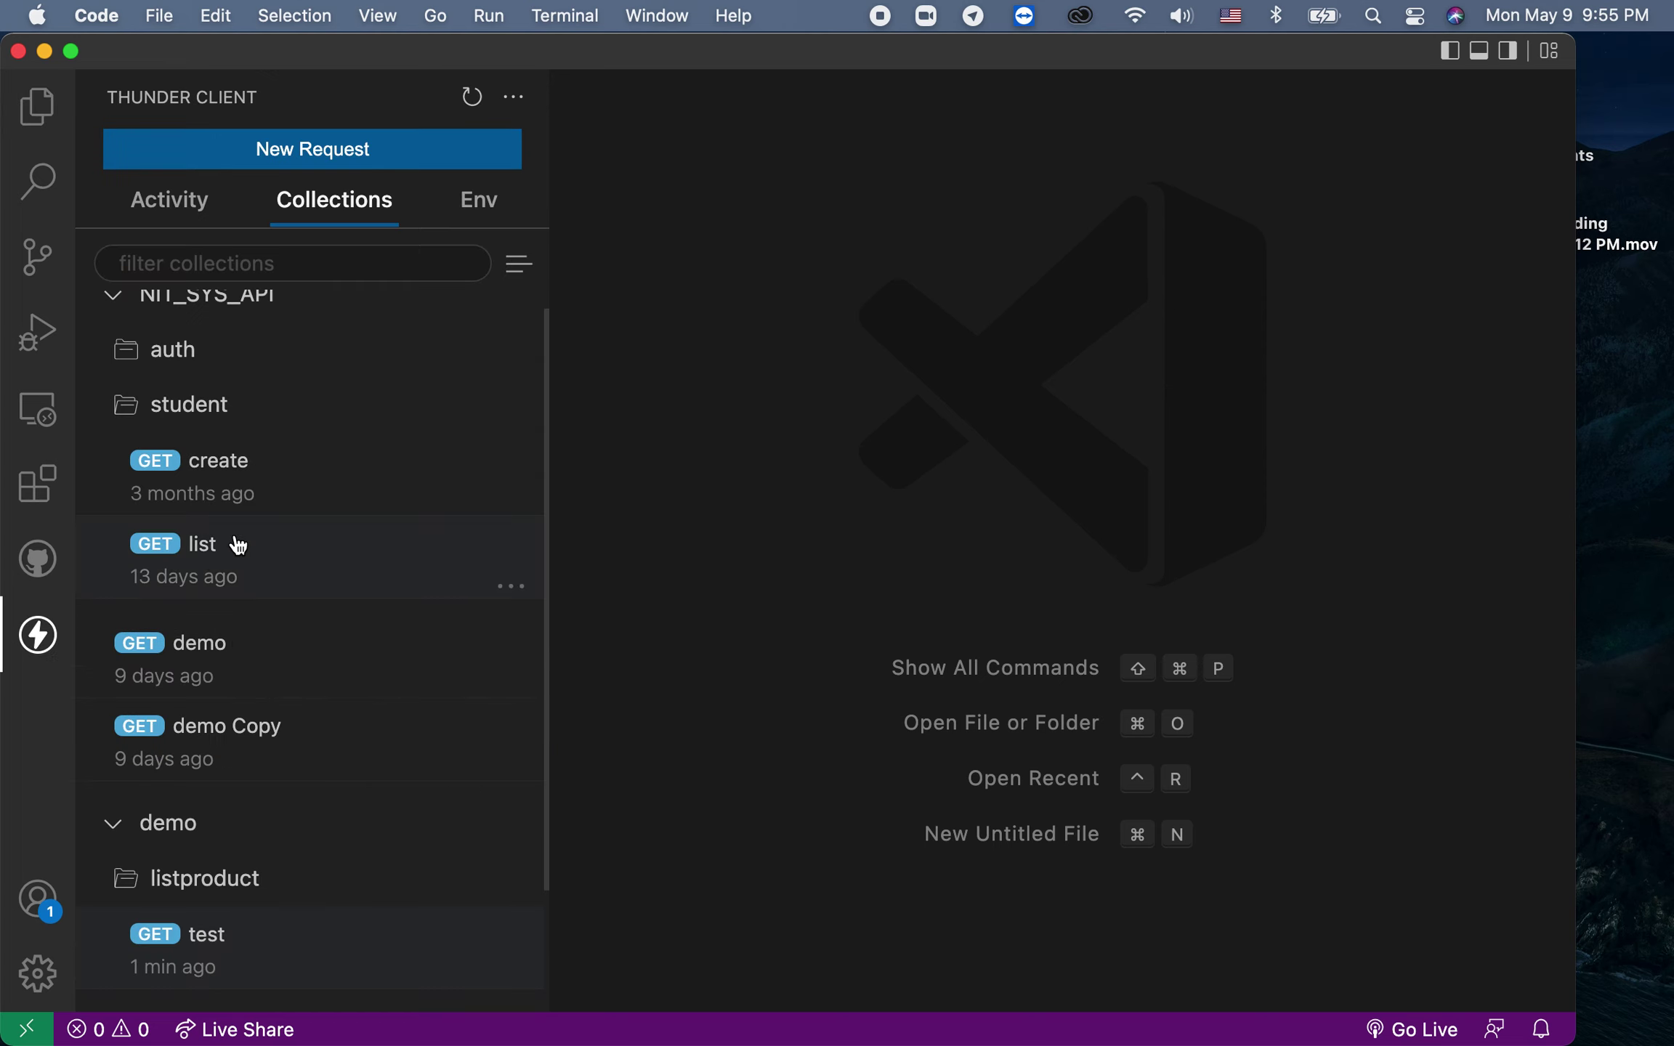
pyautogui.scroll(1, 233, 543)
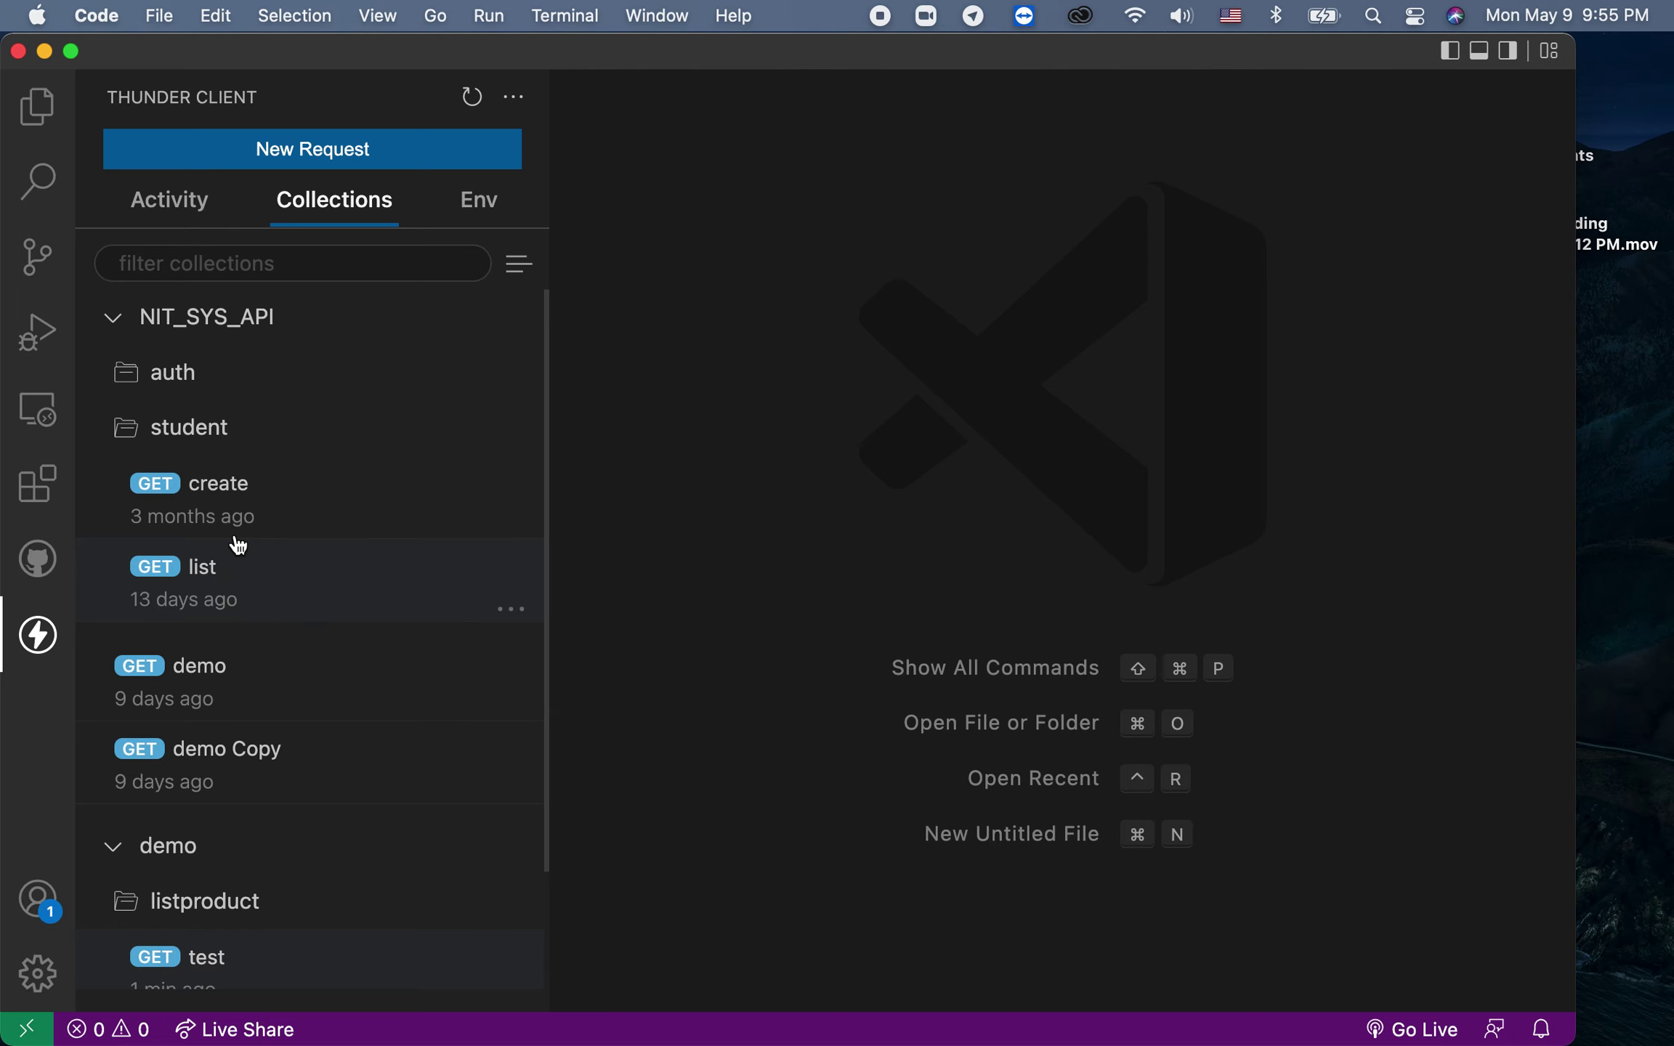
pyautogui.click(110, 320)
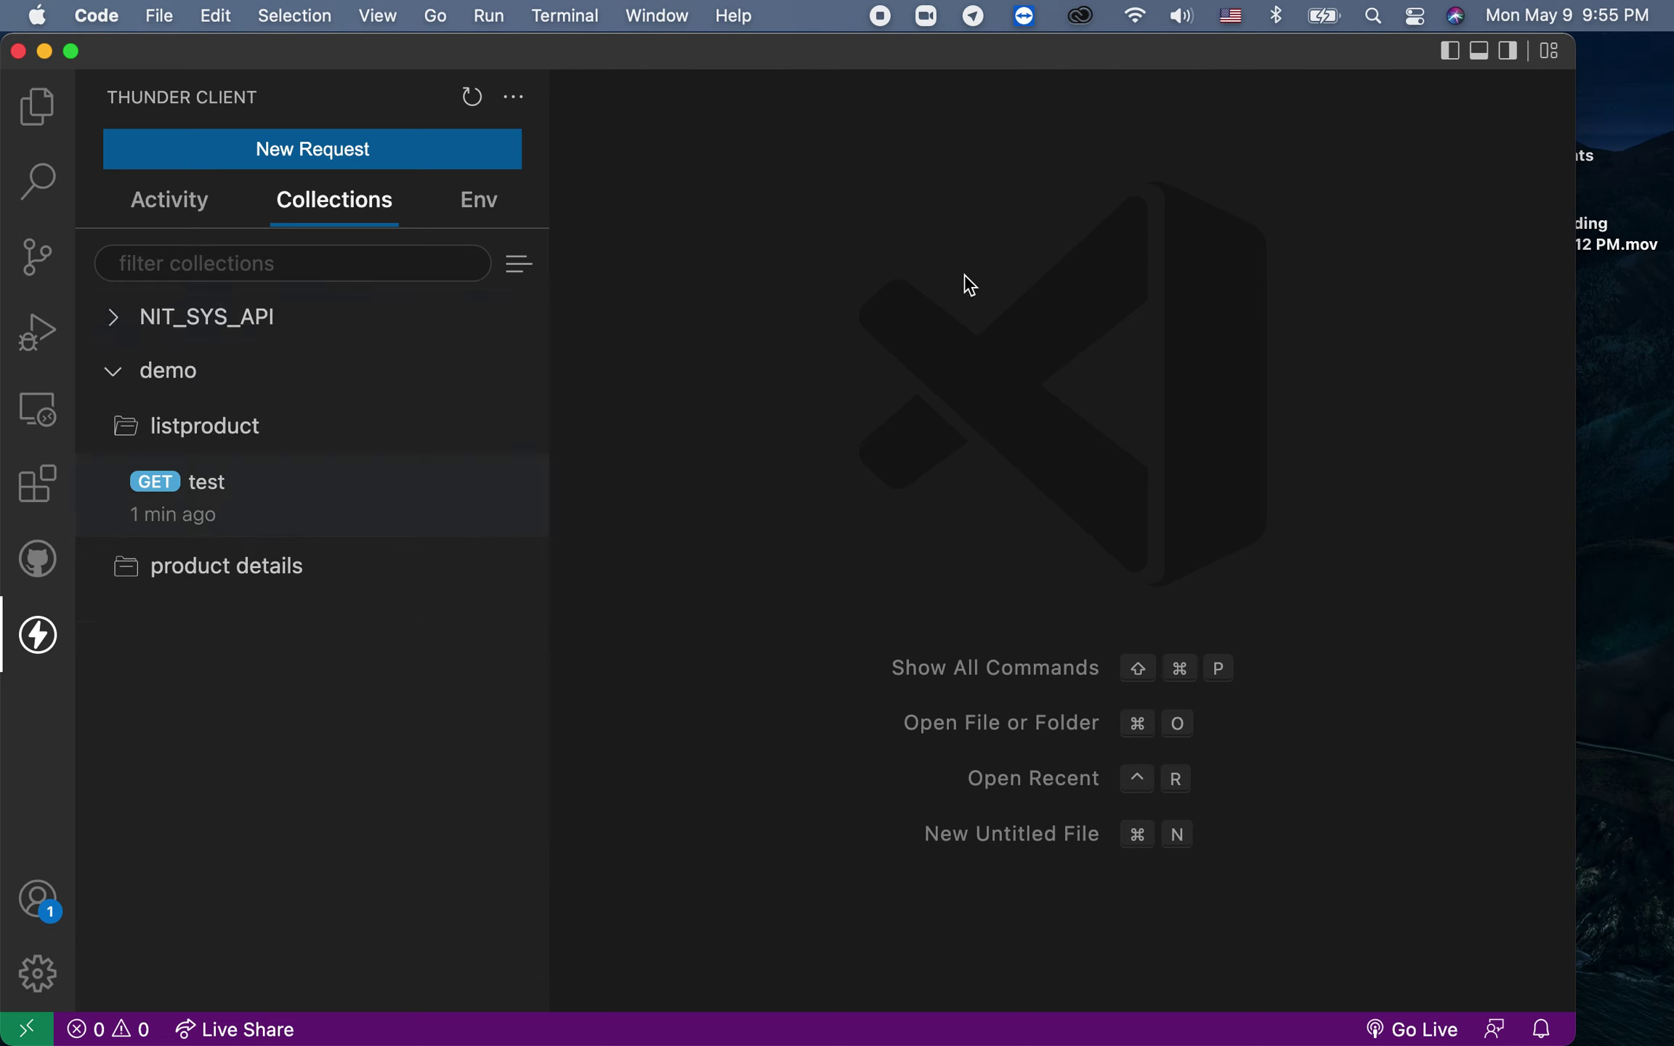